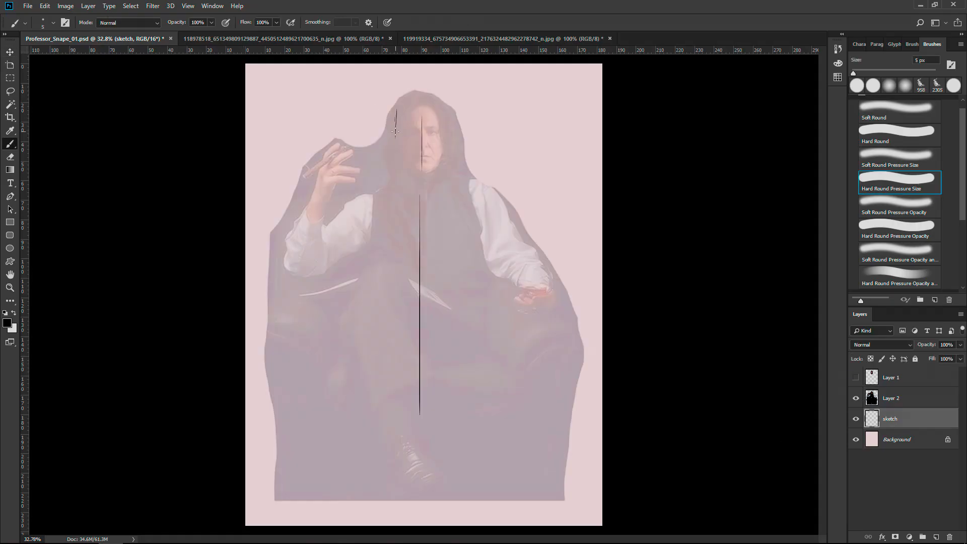
# Step: At 50% brush opacity, sketch the oval face outline and short mouth strokes
pyautogui.press('5')
pyautogui.scroll(3, 437, 87)
pyautogui.moveTo(443, 190); pyautogui.dragTo(373, 166)
pyautogui.moveTo(444, 146); pyautogui.dragTo(432, 274)
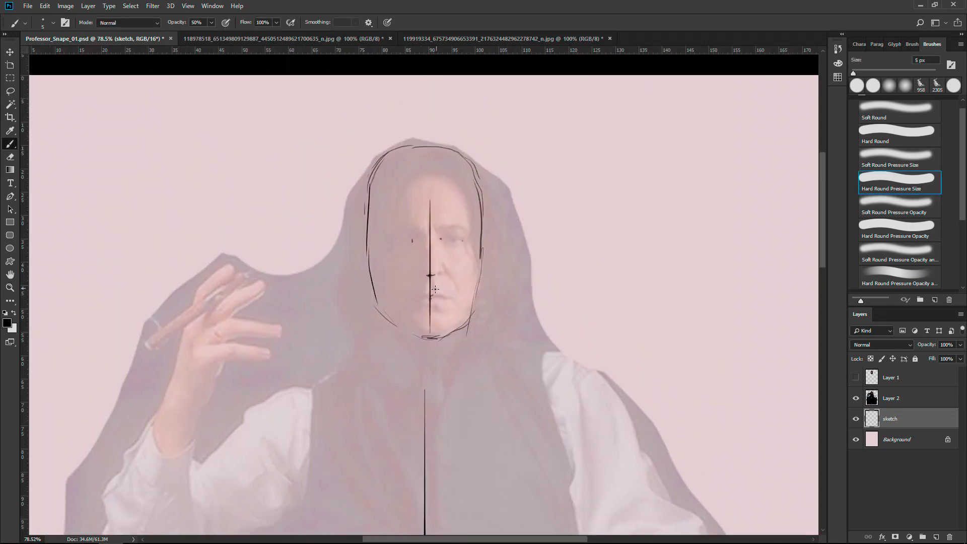
pyautogui.scroll(5, 435, 289)
pyautogui.moveTo(350, 272); pyautogui.dragTo(378, 255)
pyautogui.moveTo(360, 292); pyautogui.dragTo(418, 270)
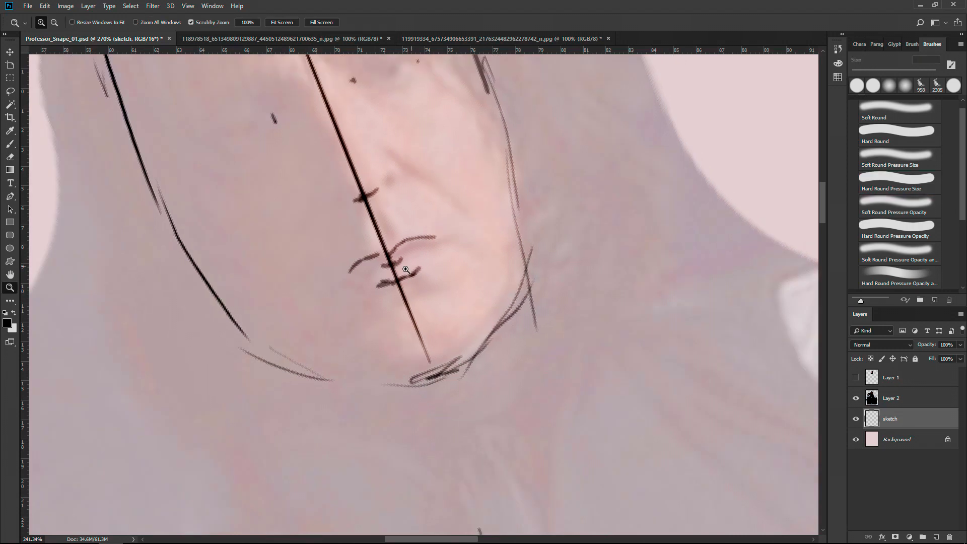
pyautogui.scroll(-5, 406, 270)
# Step: Add an eye stroke, the left eyebrow and the hairline framing the forehead
pyautogui.moveTo(472, 235)
pyautogui.mouseDown()
pyautogui.moveTo(479, 232)
pyautogui.moveTo(457, 231)
pyautogui.mouseUp()
pyautogui.press('e')
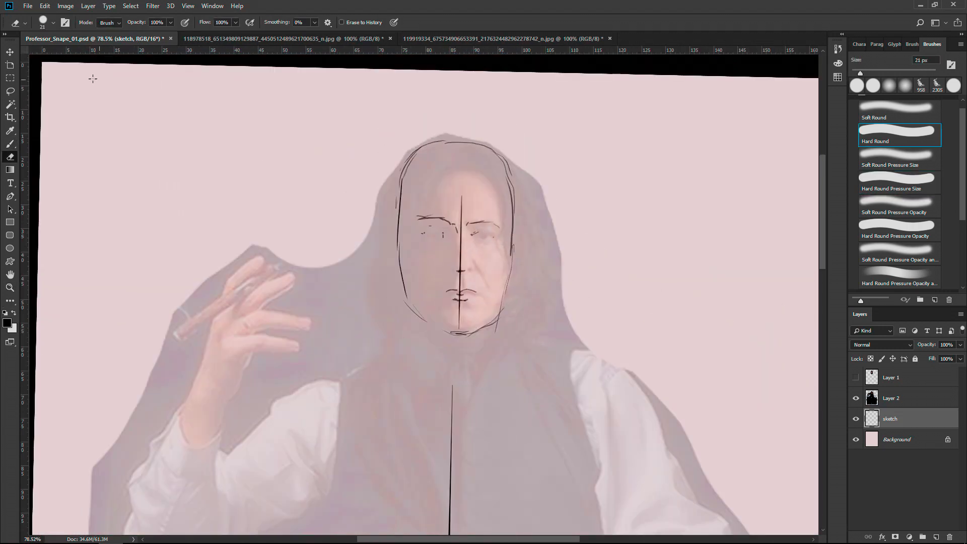
pyautogui.press('b')
pyautogui.moveTo(446, 221); pyautogui.dragTo(417, 220)
pyautogui.moveTo(455, 160)
pyautogui.mouseDown()
pyautogui.moveTo(421, 207)
pyautogui.moveTo(503, 222)
pyautogui.moveTo(436, 174)
pyautogui.mouseUp()
pyautogui.moveTo(417, 212); pyautogui.dragTo(413, 240)
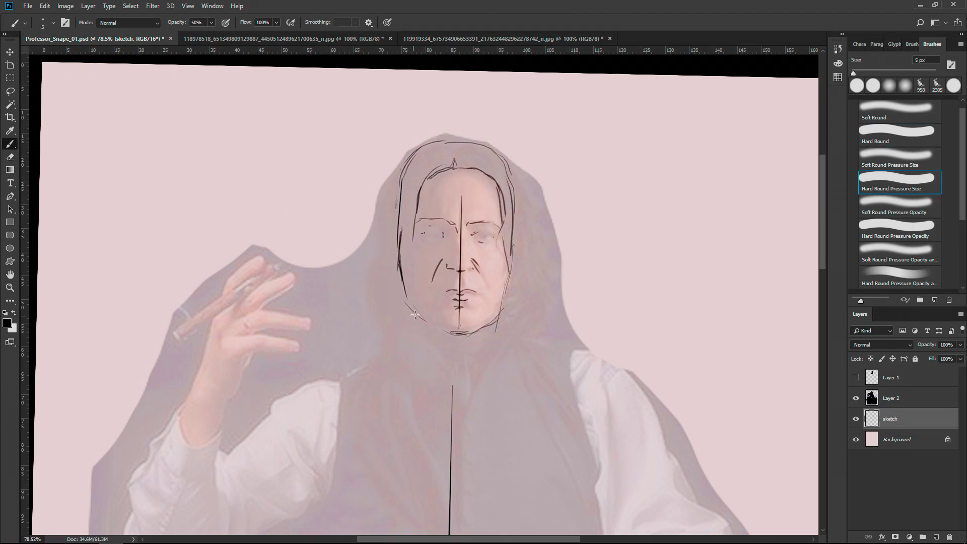
# Step: Sketch the hood lines on both sides, the chin line and the neck lines
pyautogui.scroll(-3, 465, 282)
pyautogui.moveTo(436, 239); pyautogui.dragTo(419, 302)
pyautogui.moveTo(507, 238); pyautogui.dragTo(530, 317)
pyautogui.moveTo(529, 277); pyautogui.dragTo(504, 353)
pyautogui.moveTo(437, 243)
pyautogui.mouseDown()
pyautogui.moveTo(436, 350)
pyautogui.moveTo(493, 342)
pyautogui.mouseUp()
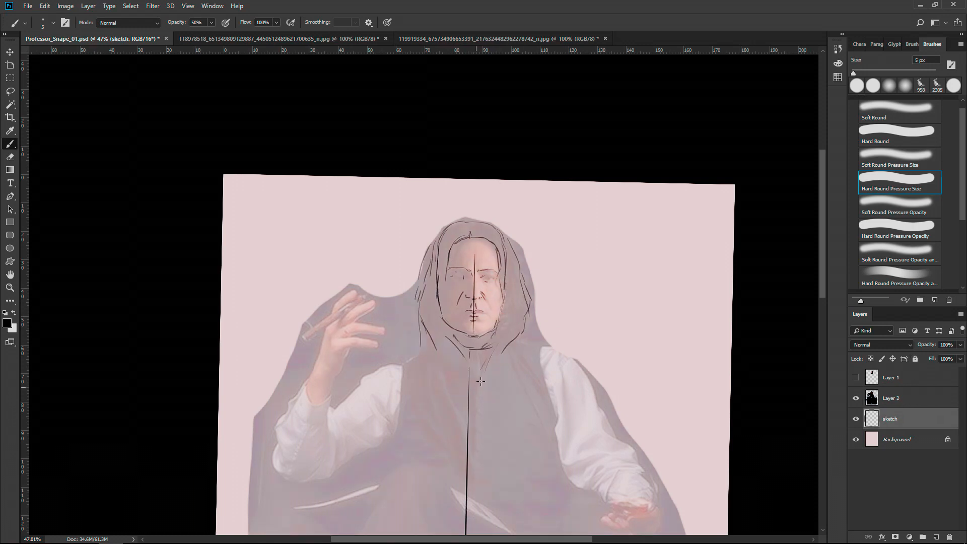
pyautogui.moveTo(397, 438); pyautogui.dragTo(377, 449)
pyautogui.scroll(-3, 383, 448)
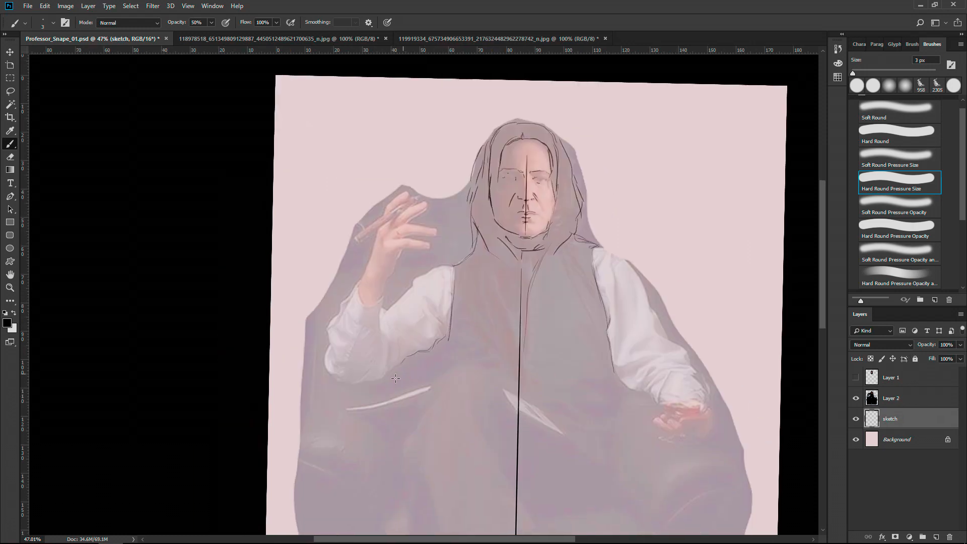
# Step: With panels hidden, sketch the sleeve while tilting the canvas view, then reset rotation to upright
pyautogui.press('Tab')
pyautogui.moveTo(347, 359); pyautogui.dragTo(329, 364)
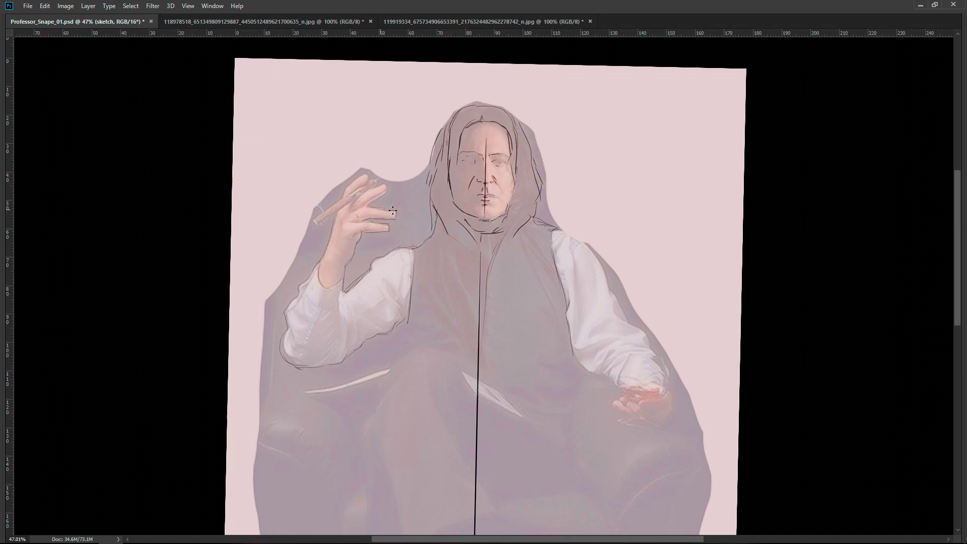
pyautogui.moveTo(366, 208); pyautogui.dragTo(349, 258)
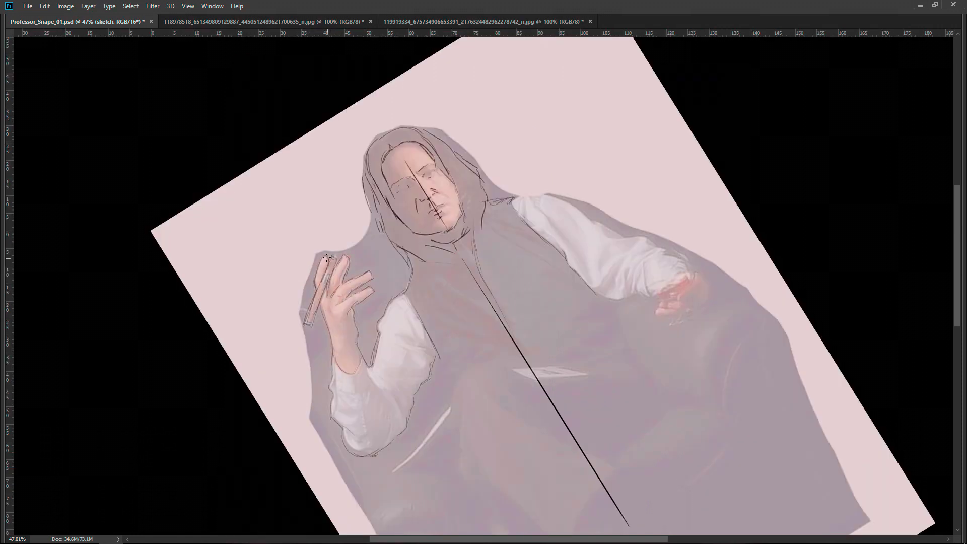
pyautogui.moveTo(397, 371); pyautogui.dragTo(392, 298)
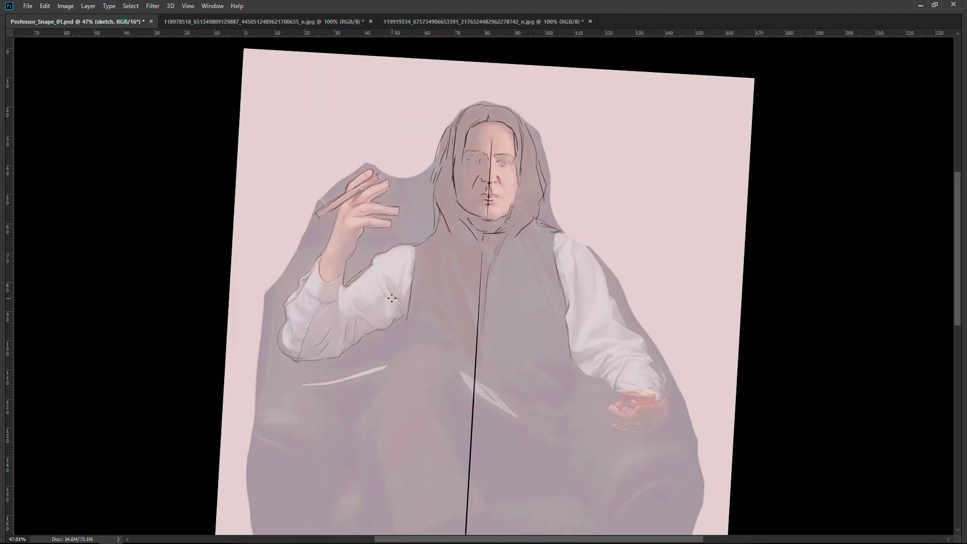
pyautogui.scroll(-1, 433, 172)
pyautogui.hscroll(3, 434, 172)
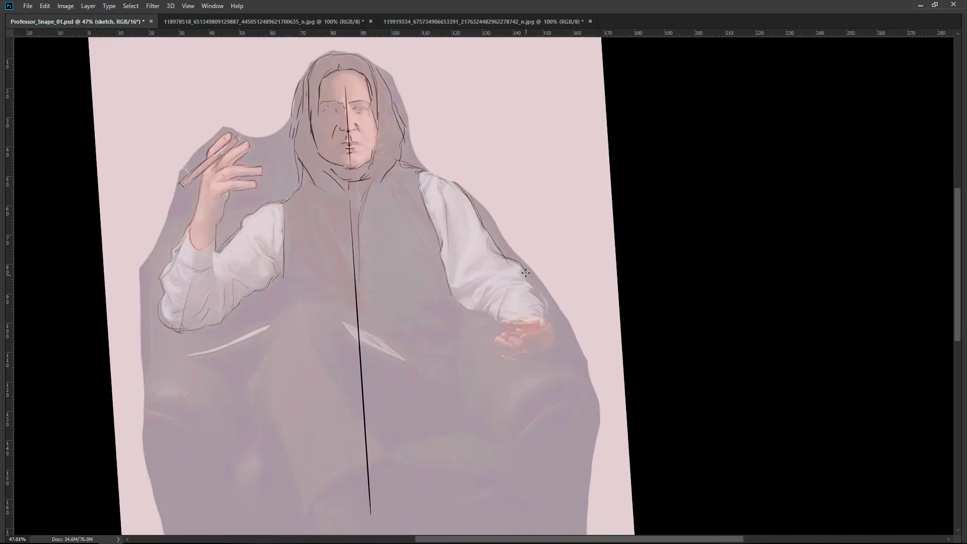
pyautogui.moveTo(570, 276)
pyautogui.mouseDown()
pyautogui.moveTo(507, 242)
pyautogui.moveTo(548, 308)
pyautogui.mouseUp()
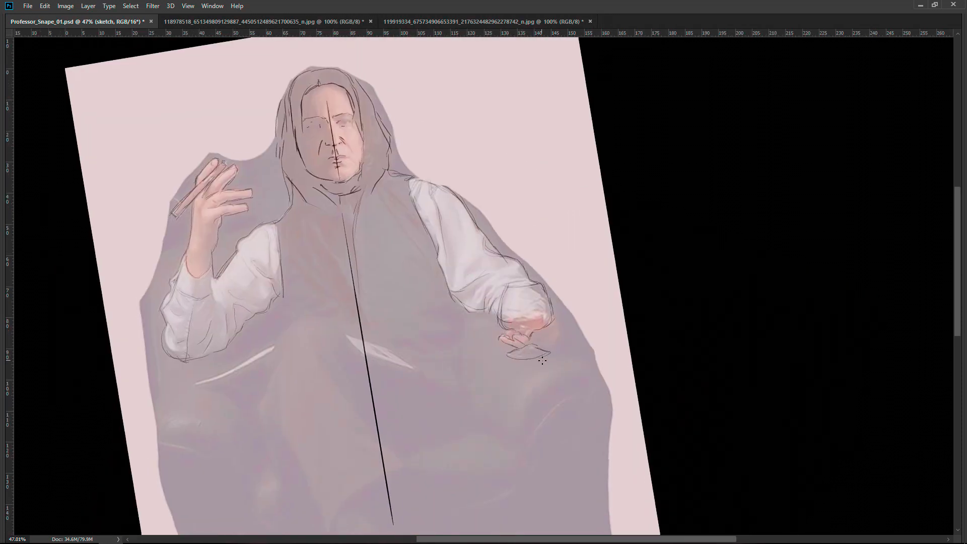
pyautogui.press('Escape')
pyautogui.scroll(-5, 564, 371)
pyautogui.scroll(5, 563, 372)
# Step: Sketch the lines of the crossed leg
pyautogui.moveTo(375, 393); pyautogui.dragTo(408, 485)
pyautogui.moveTo(478, 438); pyautogui.dragTo(422, 298)
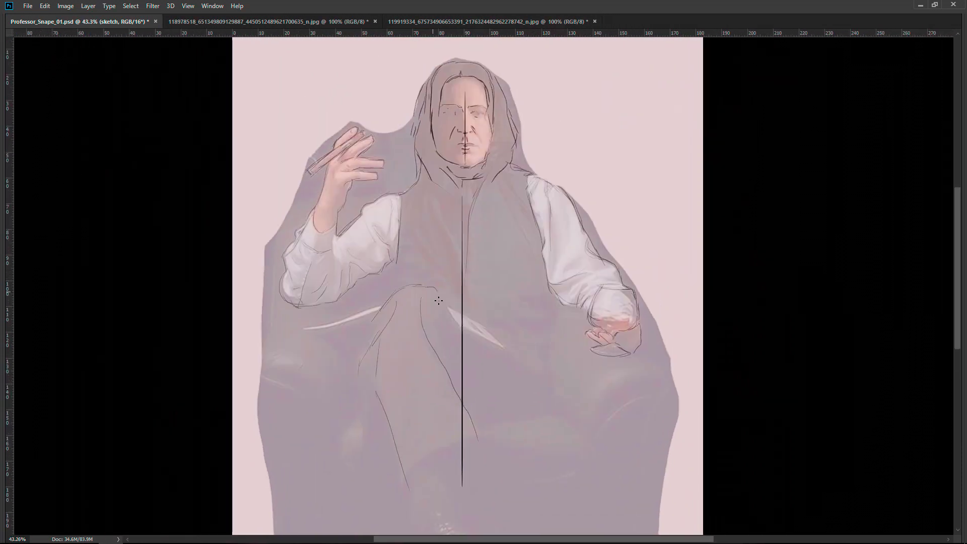
pyautogui.scroll(-3, 430, 289)
pyautogui.moveTo(414, 348); pyautogui.dragTo(438, 419)
pyautogui.scroll(-1, 438, 419)
pyautogui.hscroll(1, 439, 419)
pyautogui.moveTo(380, 408); pyautogui.dragTo(455, 405)
pyautogui.moveTo(423, 348); pyautogui.dragTo(468, 403)
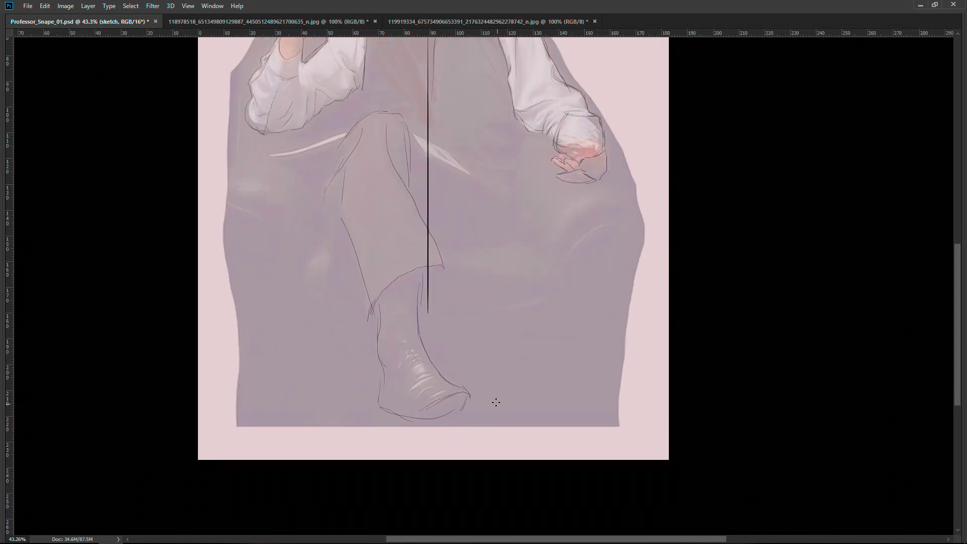
# Step: Add more leg and boot outline strokes
pyautogui.scroll(3, 393, 355)
pyautogui.hscroll(1, 449, 287)
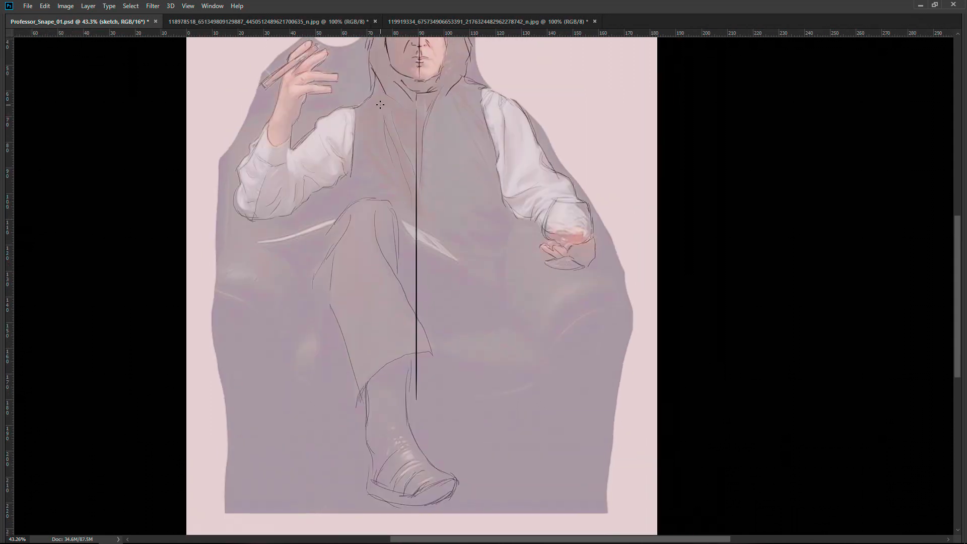
pyautogui.scroll(5, 381, 104)
pyautogui.scroll(-1, 404, 252)
pyautogui.moveTo(485, 347); pyautogui.dragTo(496, 422)
pyautogui.moveTo(440, 354); pyautogui.dragTo(496, 421)
pyautogui.moveTo(482, 352); pyautogui.dragTo(519, 236)
# Step: Sketch the armrest sides and extra leg lines, then fit the canvas and restore the panels
pyautogui.moveTo(325, 309); pyautogui.dragTo(311, 258)
pyautogui.moveTo(638, 244); pyautogui.dragTo(619, 292)
pyautogui.moveTo(584, 307); pyautogui.dragTo(542, 360)
pyautogui.moveTo(454, 202)
pyautogui.mouseDown()
pyautogui.moveTo(446, 302)
pyautogui.moveTo(511, 176)
pyautogui.mouseUp()
pyautogui.moveTo(398, 317); pyautogui.dragTo(383, 449)
pyautogui.moveTo(468, 188); pyautogui.dragTo(451, 279)
pyautogui.hotkey('ctrl', '0')
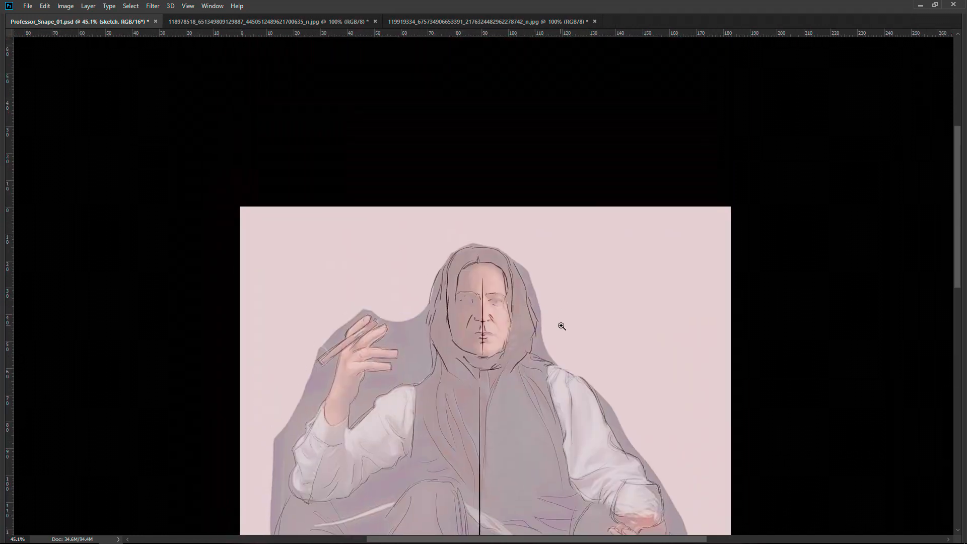
pyautogui.press('Tab')
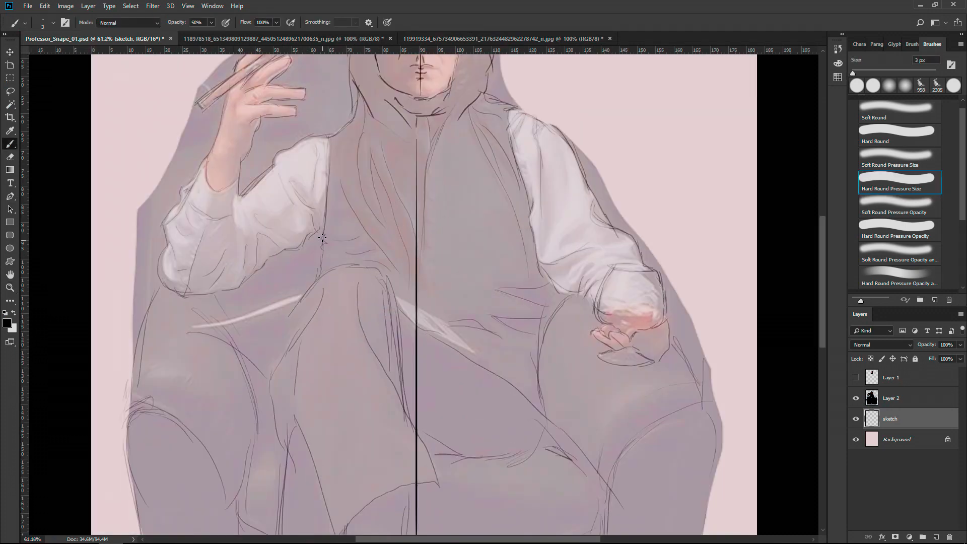
# Step: Show the reference photo layer, then scale it down and reposition it behind the face
pyautogui.moveTo(495, 252); pyautogui.dragTo(474, 354)
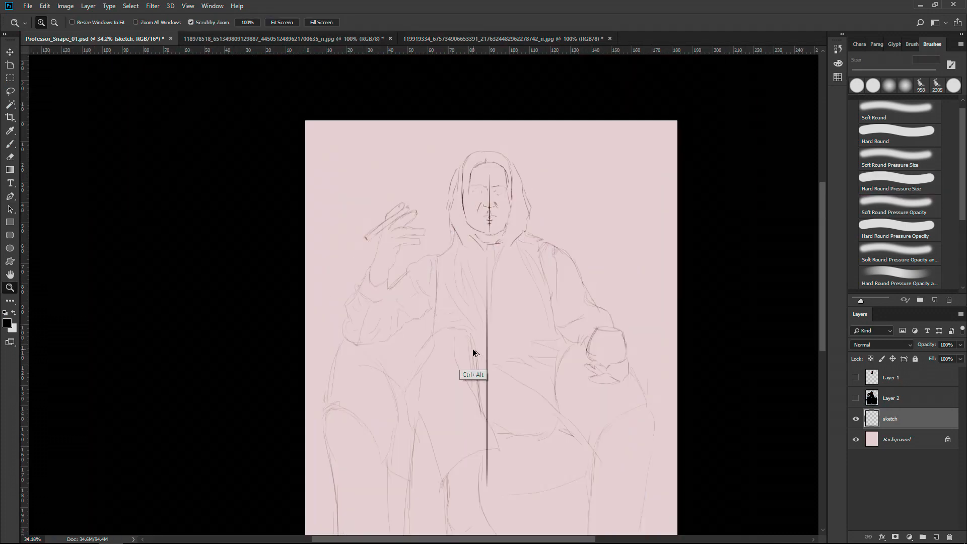
pyautogui.click(856, 398)
pyautogui.click(892, 398)
pyautogui.hotkey('ctrl', 't')
pyautogui.moveTo(650, 532)
pyautogui.mouseDown()
pyautogui.moveTo(566, 446)
pyautogui.moveTo(566, 403)
pyautogui.mouseUp()
pyautogui.click(890, 419)
# Step: Erase the vertical centre line through the body with the eraser at 71%
pyautogui.press('e')
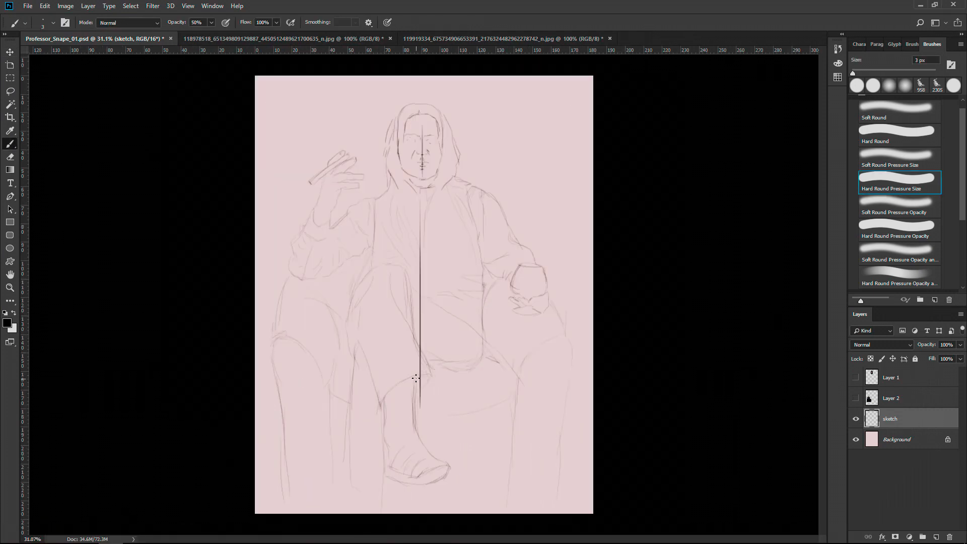
pyautogui.press('e')
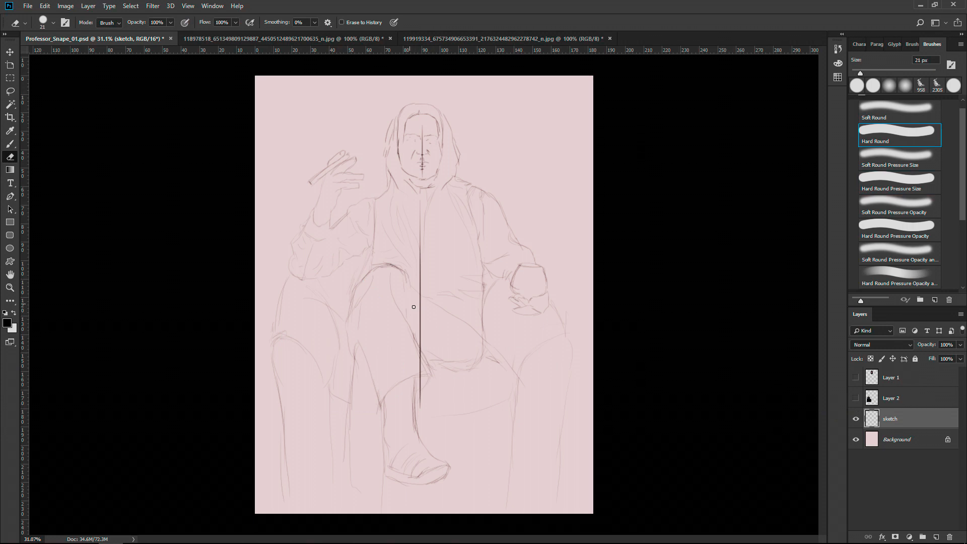
pyautogui.press('b')
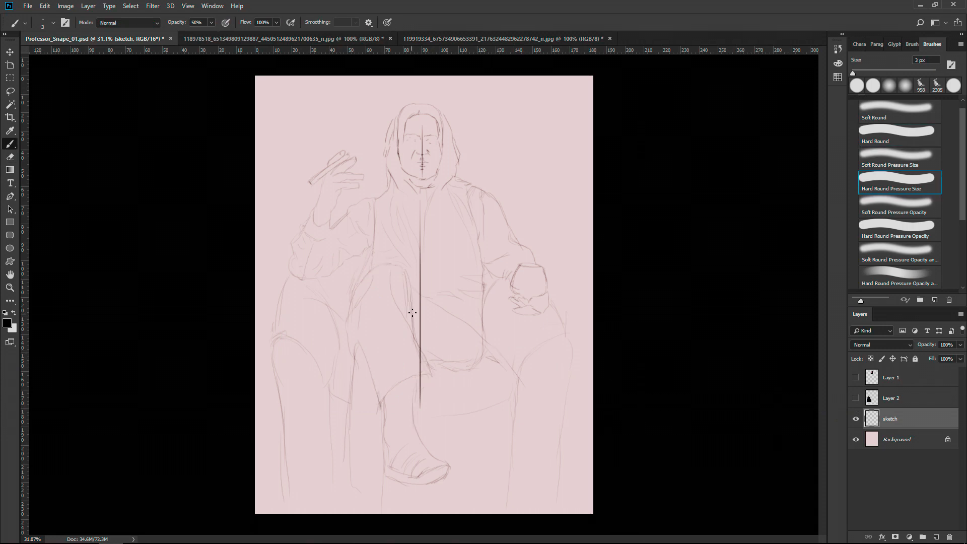
pyautogui.press('e')
pyautogui.press('7')
pyautogui.press('1')
pyautogui.moveTo(421, 222); pyautogui.dragTo(424, 301)
pyautogui.moveTo(423, 131); pyautogui.dragTo(422, 172)
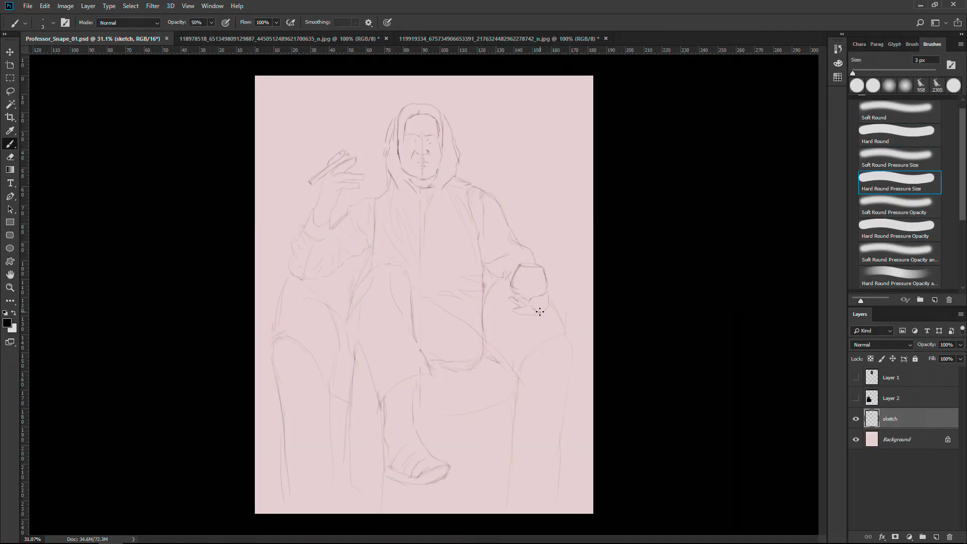
pyautogui.press('b')
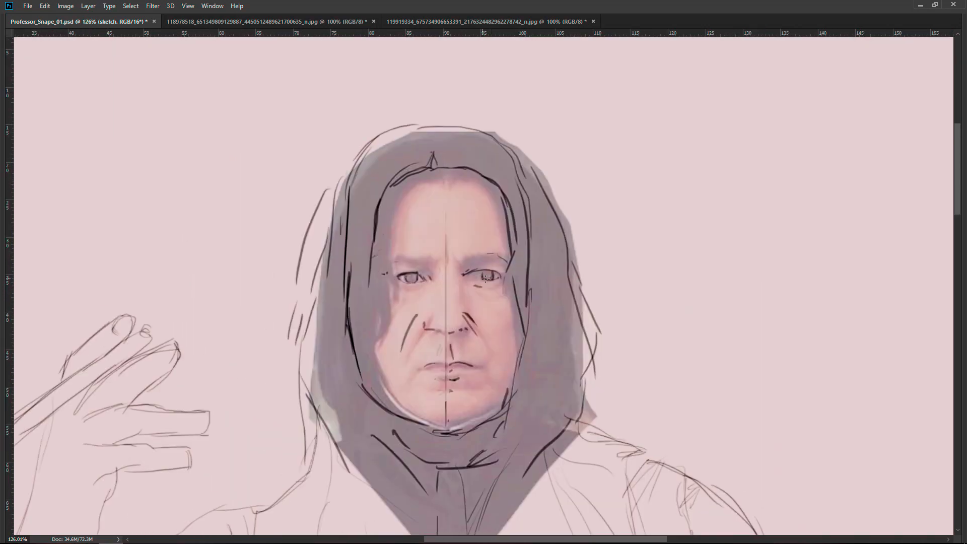
# Step: Draw dark hair strands down over the forehead
pyautogui.scroll(2, 488, 283)
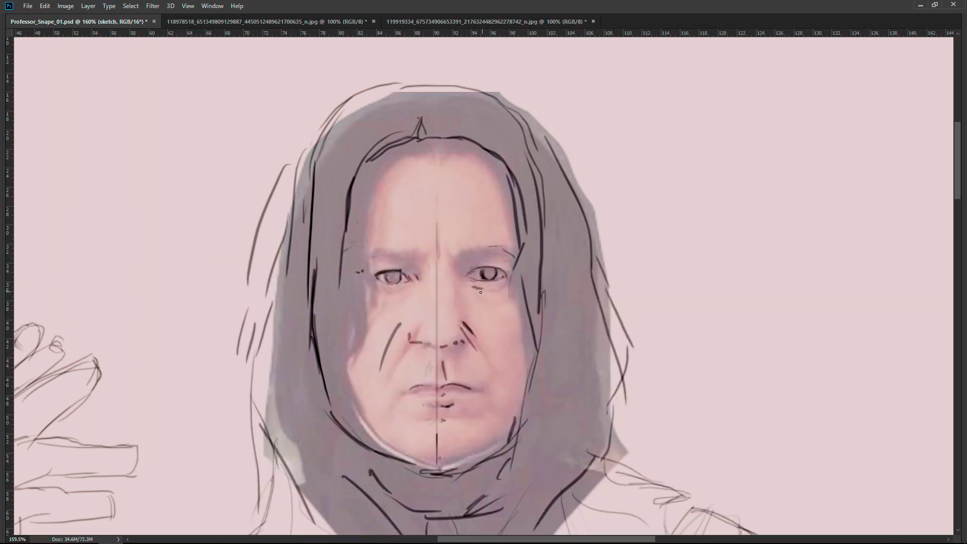
pyautogui.scroll(-2, 468, 253)
pyautogui.press('Tab')
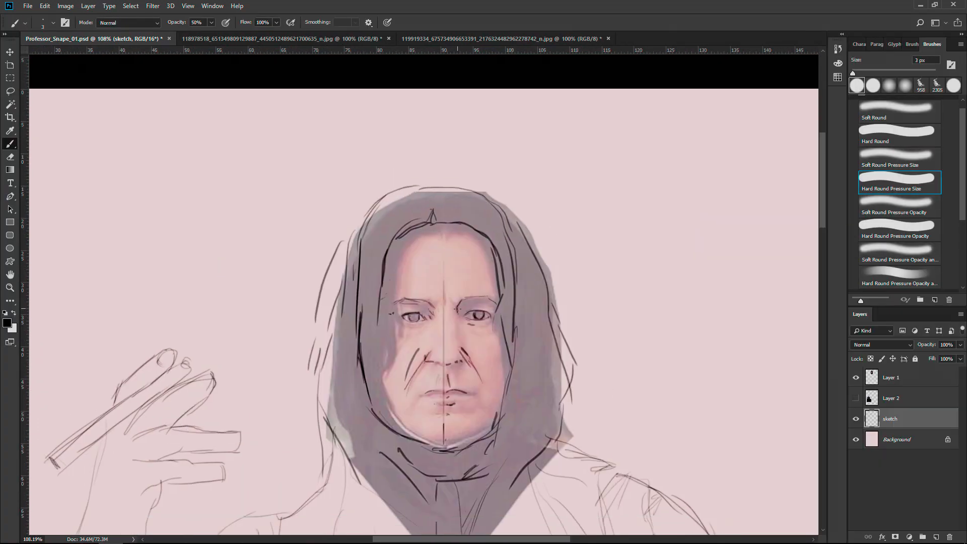
pyautogui.moveTo(439, 231)
pyautogui.mouseDown()
pyautogui.moveTo(394, 308)
pyautogui.moveTo(382, 369)
pyautogui.mouseUp()
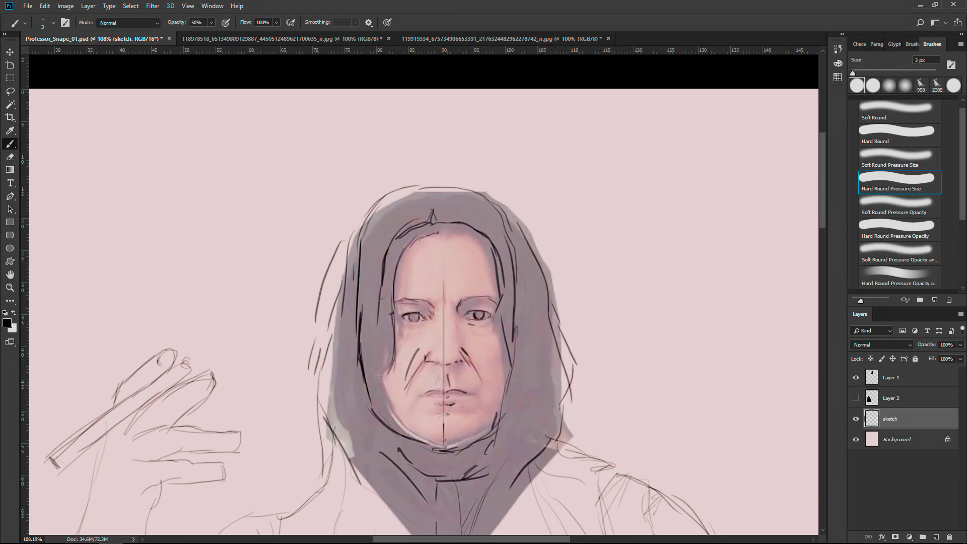
pyautogui.press('e')
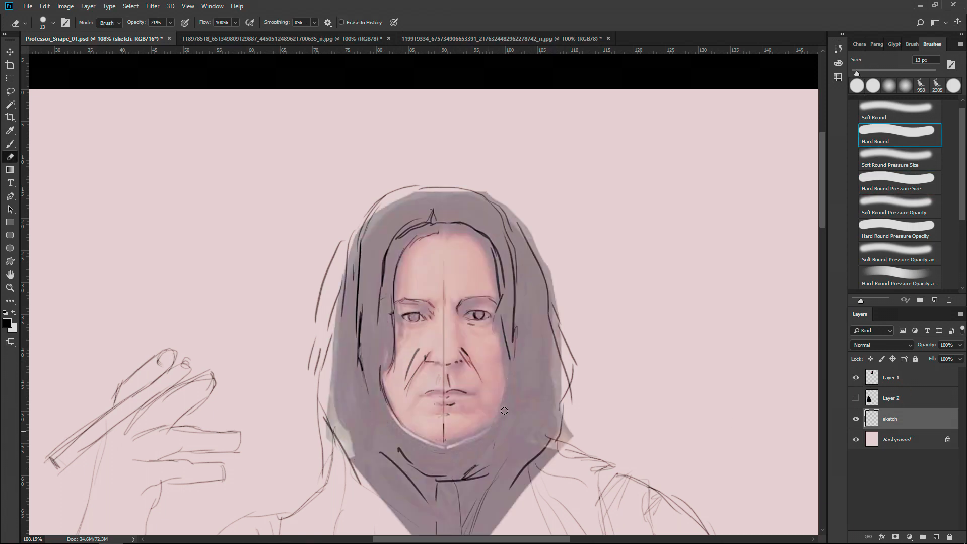
pyautogui.press('b')
# Step: Erase stray hair strokes around the hood's edges
pyautogui.press('Tab')
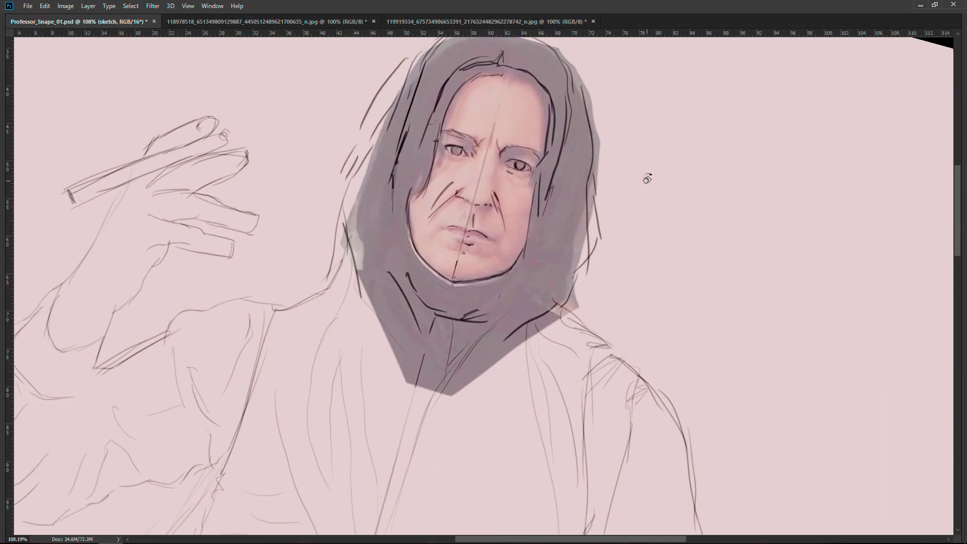
pyautogui.press('e')
pyautogui.moveTo(433, 116); pyautogui.dragTo(385, 139)
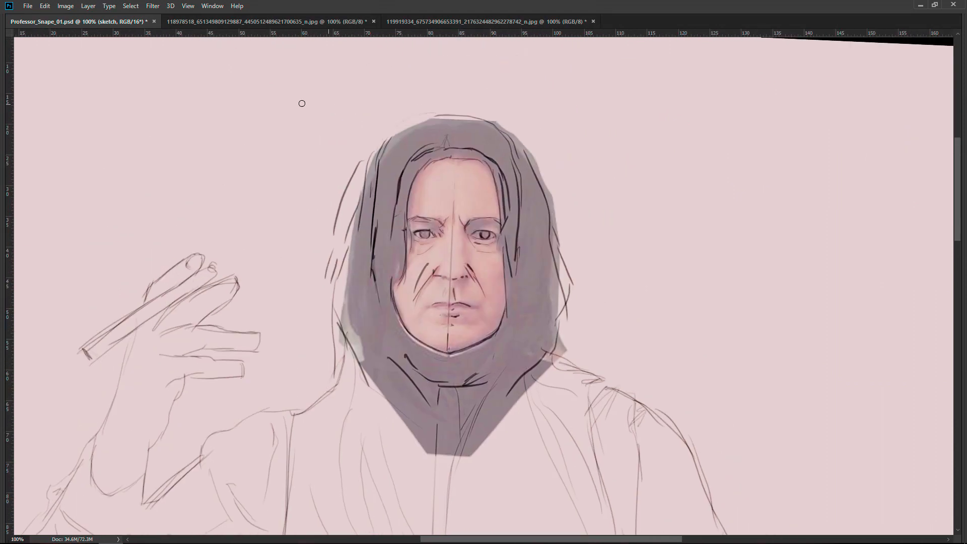
pyautogui.press('Tab')
pyautogui.moveTo(580, 181); pyautogui.dragTo(580, 333)
pyautogui.moveTo(375, 181); pyautogui.dragTo(353, 403)
pyautogui.moveTo(390, 161); pyautogui.dragTo(388, 317)
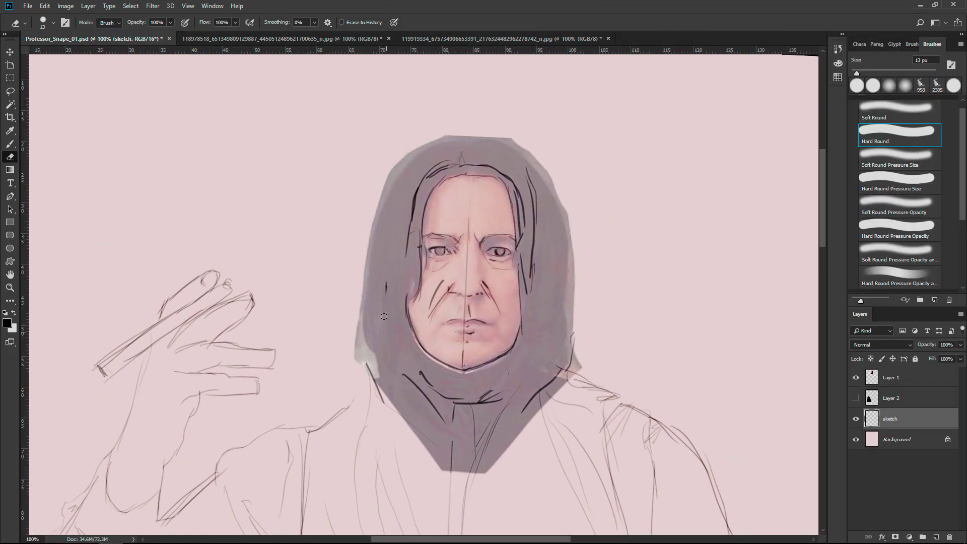
pyautogui.press('b')
# Step: Try new hair strokes beside the hood on a rotated view, then undo them
pyautogui.moveTo(403, 166); pyautogui.dragTo(370, 362)
pyautogui.press('Tab')
pyautogui.moveTo(454, 352)
pyautogui.mouseDown()
pyautogui.moveTo(581, 184)
pyautogui.moveTo(504, 151)
pyautogui.moveTo(526, 255)
pyautogui.mouseUp()
pyautogui.moveTo(413, 141); pyautogui.dragTo(403, 237)
pyautogui.moveTo(509, 179); pyautogui.dragTo(497, 265)
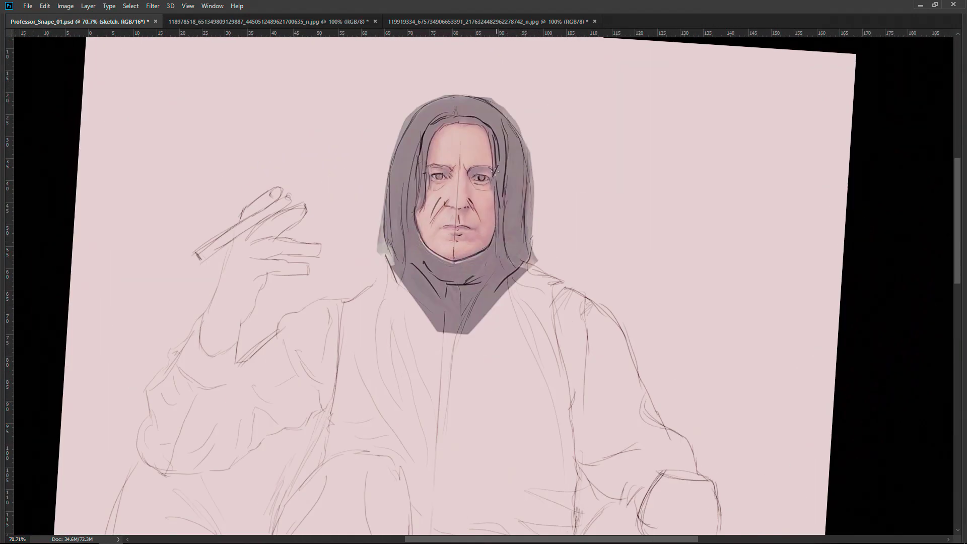
pyautogui.hotkey('ctrl', 'alt', 'z')
pyautogui.hotkey('ctrl', 'alt', 'z')
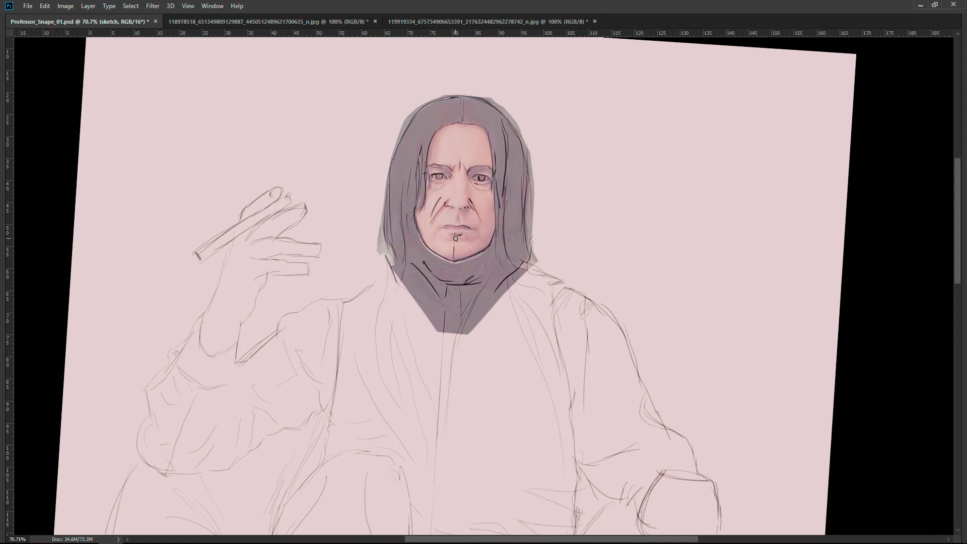
# Step: Rotate the canvas view back to level and zoom in on the face
pyautogui.moveTo(457, 231); pyautogui.dragTo(492, 277)
pyautogui.scroll(3, 453, 202)
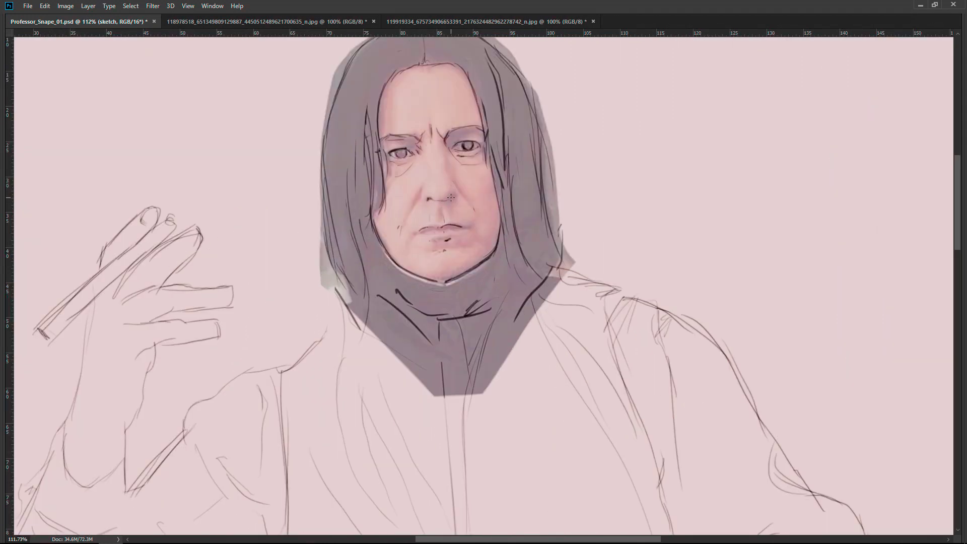
pyautogui.scroll(-3, 446, 154)
pyautogui.moveTo(446, 153); pyautogui.dragTo(823, 296)
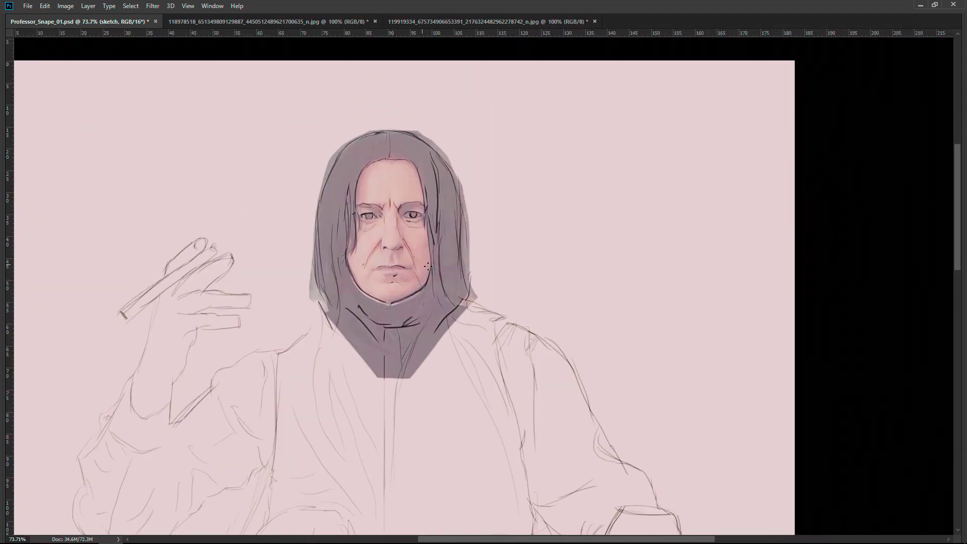
pyautogui.scroll(4, 396, 217)
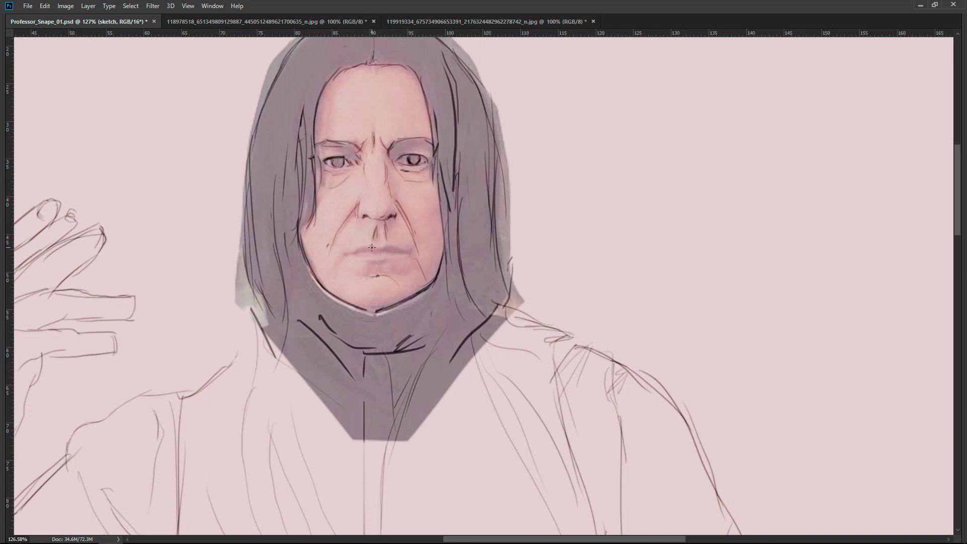
pyautogui.scroll(-2, 372, 247)
pyautogui.scroll(3, 616, 287)
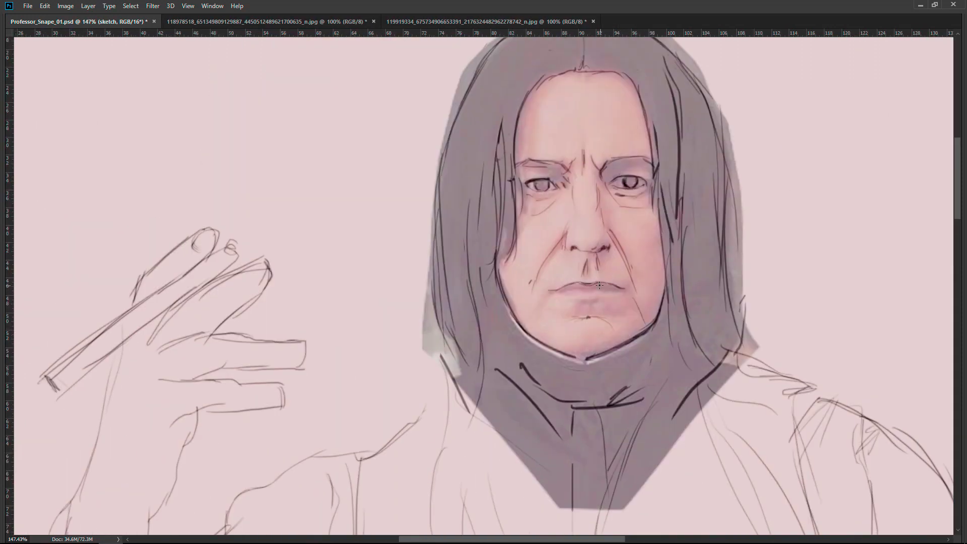
pyautogui.scroll(-3, 598, 301)
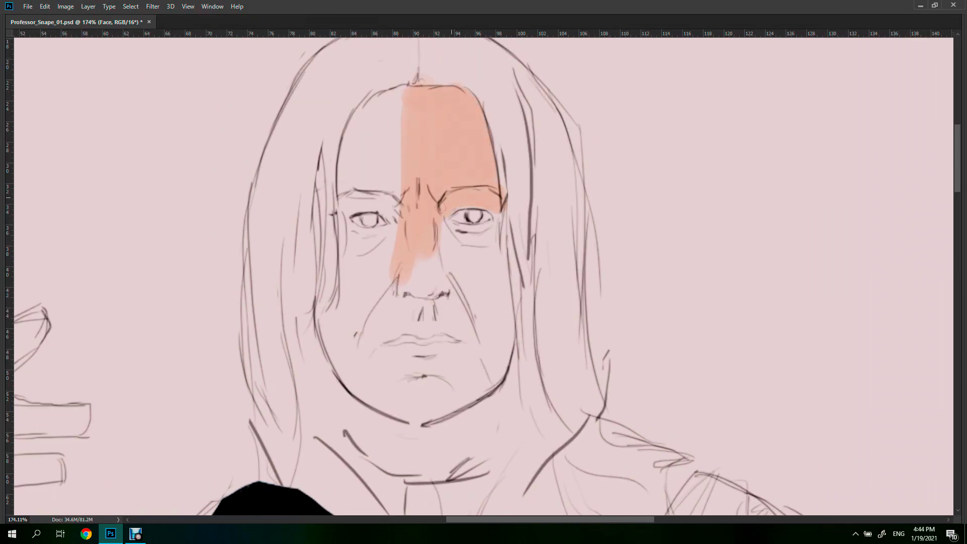
# Step: Paint a peach skin base across the whole face, from forehead to chin
pyautogui.moveTo(442, 215); pyautogui.dragTo(491, 249)
pyautogui.moveTo(457, 222)
pyautogui.mouseDown()
pyautogui.moveTo(503, 224)
pyautogui.moveTo(498, 355)
pyautogui.mouseUp()
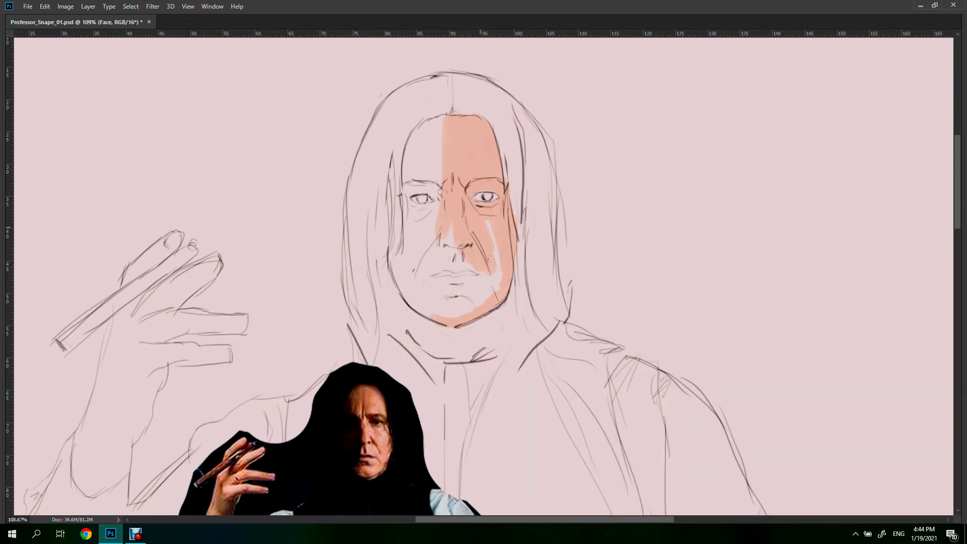
pyautogui.moveTo(491, 259); pyautogui.dragTo(456, 282)
pyautogui.moveTo(443, 236)
pyautogui.mouseDown()
pyautogui.moveTo(442, 312)
pyautogui.moveTo(433, 310)
pyautogui.mouseUp()
pyautogui.moveTo(444, 119)
pyautogui.mouseDown()
pyautogui.moveTo(433, 244)
pyautogui.moveTo(418, 264)
pyautogui.mouseUp()
pyautogui.moveTo(408, 136); pyautogui.dragTo(403, 277)
pyautogui.moveTo(393, 159); pyautogui.dragTo(422, 243)
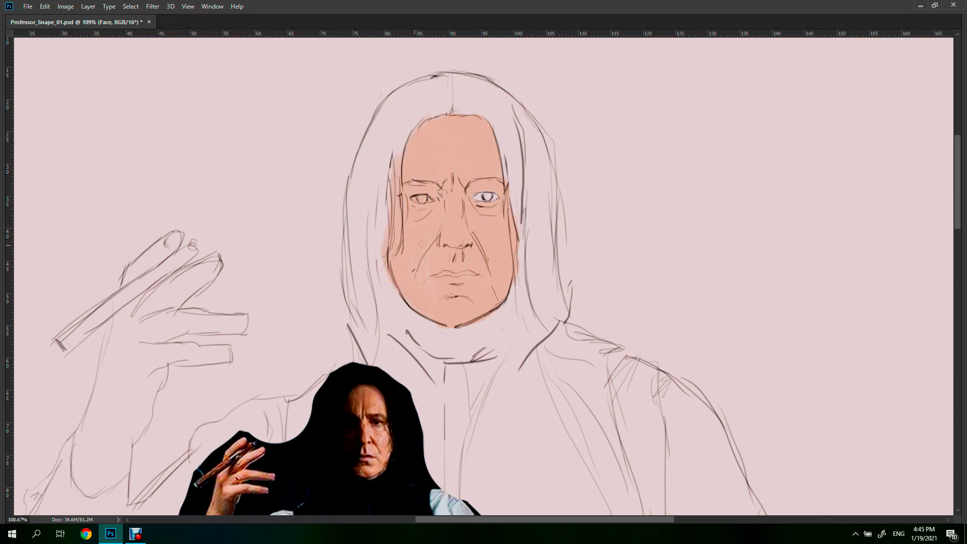
# Step: Paint darker strokes over the forehead, nose bridge and between the eyes
pyautogui.press('Tab')
pyautogui.moveTo(469, 138)
pyautogui.mouseDown()
pyautogui.moveTo(474, 199)
pyautogui.moveTo(423, 209)
pyautogui.mouseUp()
pyautogui.moveTo(428, 131)
pyautogui.mouseDown()
pyautogui.moveTo(476, 197)
pyautogui.moveTo(469, 275)
pyautogui.mouseUp()
pyautogui.moveTo(463, 229); pyautogui.dragTo(471, 265)
pyautogui.moveTo(504, 128); pyautogui.dragTo(499, 202)
pyautogui.moveTo(484, 131); pyautogui.dragTo(473, 161)
# Step: At 30% flow, deepen forehead and nose shading with a 78 px brush, then shade around the right eye at 23 px
pyautogui.hotkey('shift', '3')
pyautogui.moveTo(438, 204); pyautogui.dragTo(456, 217)
pyautogui.moveTo(875, 77); pyautogui.dragTo(884, 73)
pyautogui.moveTo(491, 140); pyautogui.dragTo(483, 216)
pyautogui.moveTo(866, 73); pyautogui.dragTo(861, 74)
pyautogui.moveTo(509, 216); pyautogui.dragTo(484, 223)
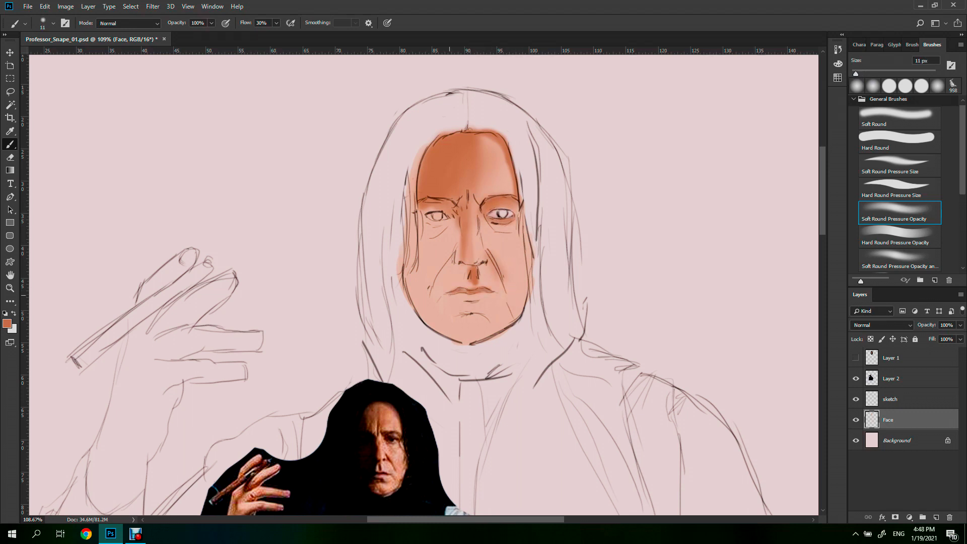
# Step: Paint a 51 px dark brown stroke down the forehead and nose, then faint 21%-flow lower-left shading
pyautogui.keyDown('alt'); pyautogui.click(456, 310); pyautogui.keyUp('alt')
pyautogui.press(']')
pyautogui.press(']')
pyautogui.press(']')
pyautogui.moveTo(443, 136)
pyautogui.mouseDown()
pyautogui.moveTo(445, 283)
pyautogui.moveTo(408, 212)
pyautogui.moveTo(456, 318)
pyautogui.mouseUp()
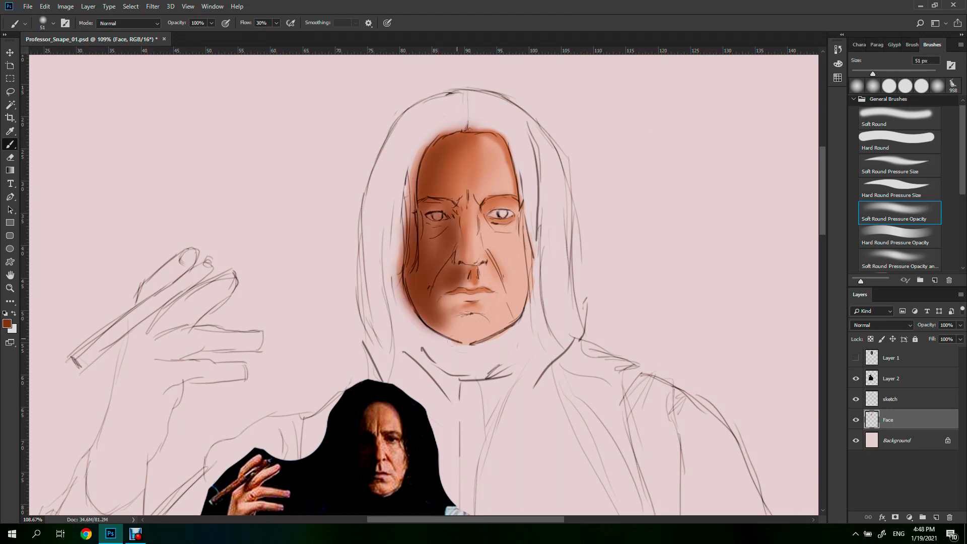
pyautogui.press('d')
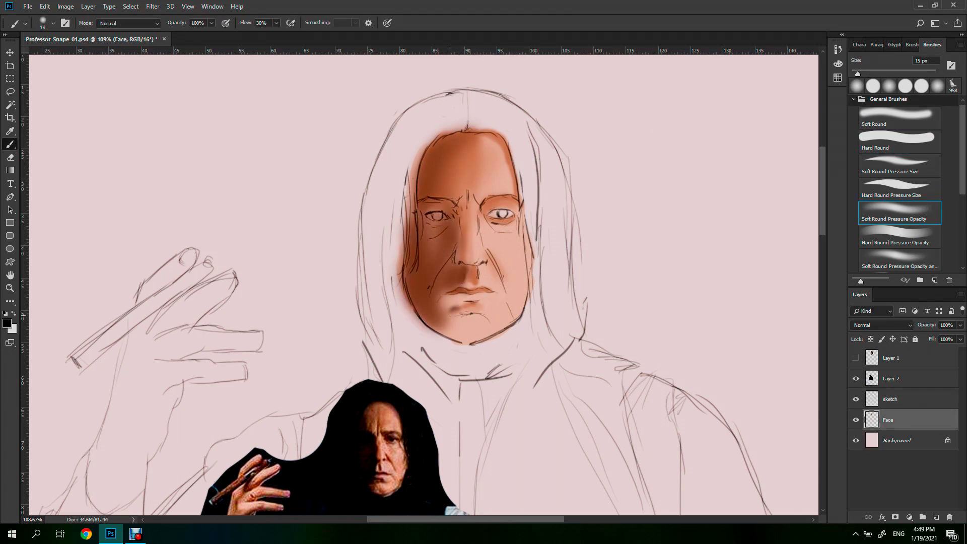
pyautogui.hotkey('shift', '2')
pyautogui.hotkey('shift', '1')
pyautogui.keyDown('alt'); pyautogui.click(428, 282); pyautogui.keyUp('alt')
pyautogui.moveTo(403, 267); pyautogui.dragTo(453, 337)
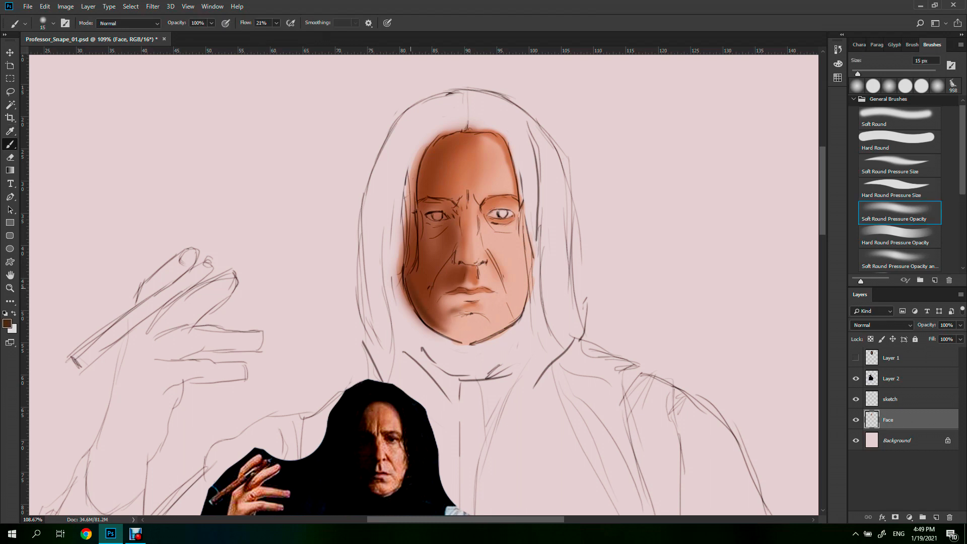
# Step: With Hard Round Pressure Opacity, shade the left face, nose, cheek, right eye and hair edge
pyautogui.click(897, 236)
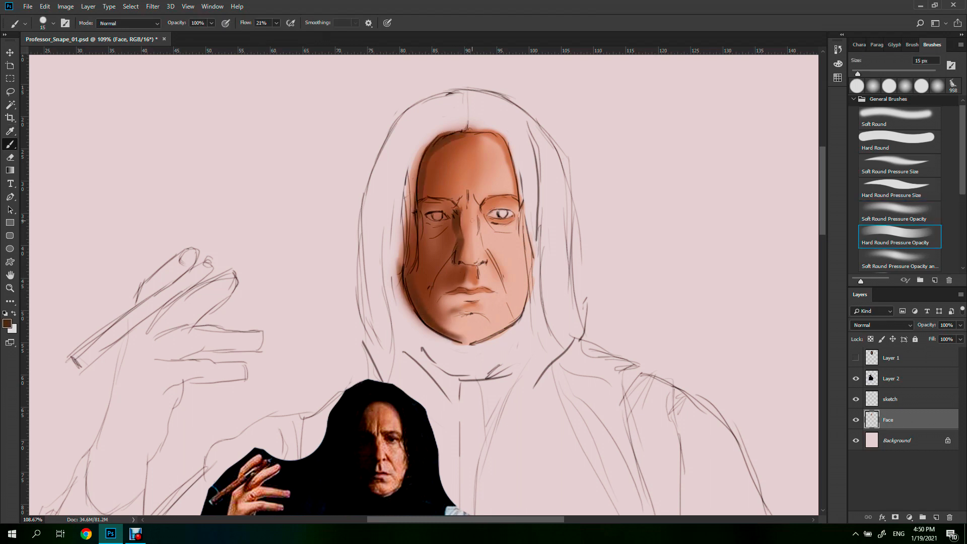
pyautogui.press('Tab')
pyautogui.moveTo(434, 211)
pyautogui.mouseDown()
pyautogui.moveTo(428, 244)
pyautogui.moveTo(439, 277)
pyautogui.mouseUp()
pyautogui.moveTo(401, 202)
pyautogui.mouseDown()
pyautogui.moveTo(421, 219)
pyautogui.moveTo(411, 282)
pyautogui.moveTo(420, 292)
pyautogui.mouseUp()
pyautogui.moveTo(495, 184)
pyautogui.mouseDown()
pyautogui.moveTo(469, 194)
pyautogui.moveTo(473, 206)
pyautogui.mouseUp()
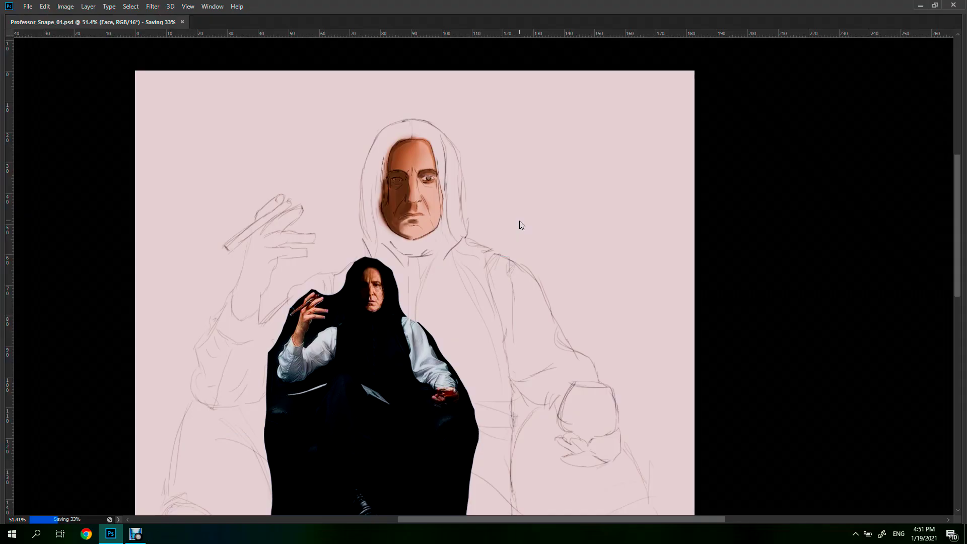
pyautogui.press('Tab')
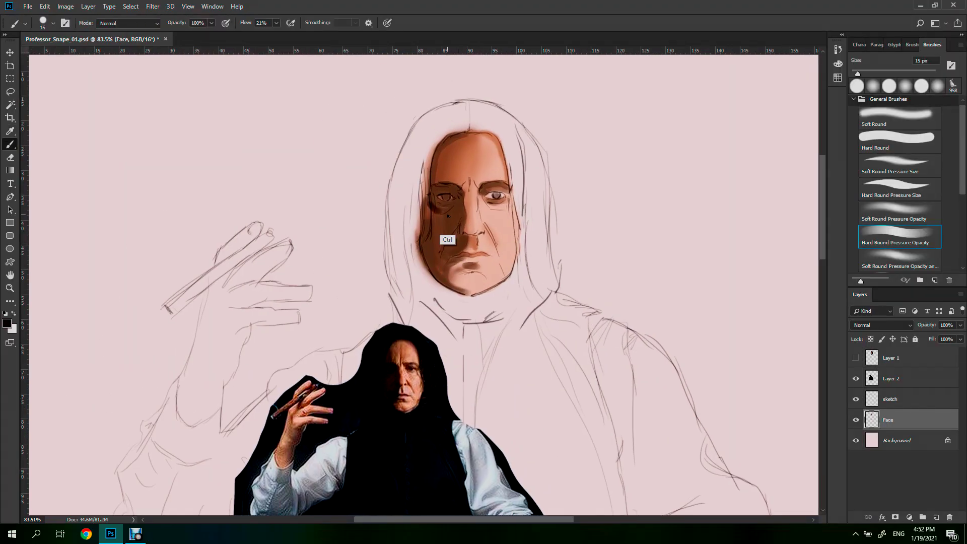
pyautogui.moveTo(437, 148)
pyautogui.mouseDown()
pyautogui.moveTo(427, 196)
pyautogui.moveTo(434, 260)
pyautogui.mouseUp()
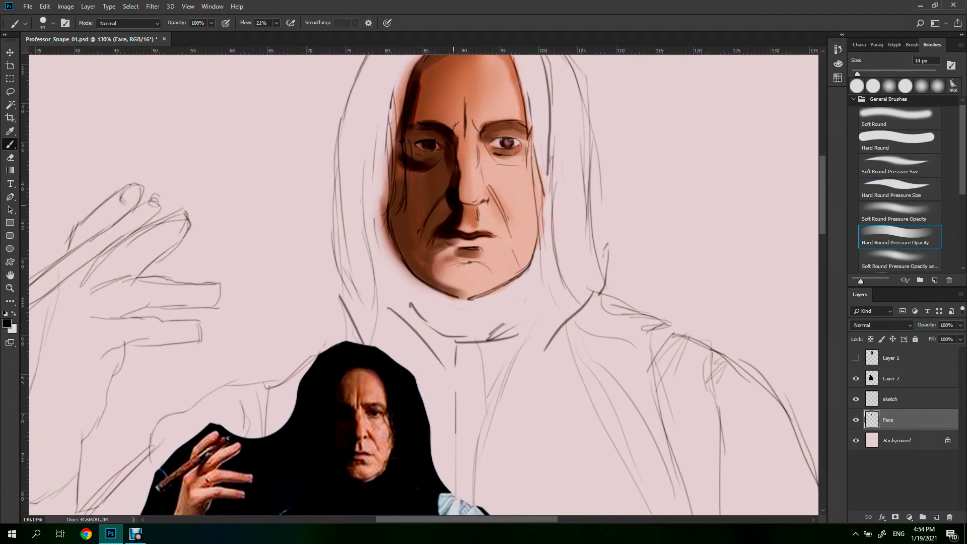
pyautogui.moveTo(415, 151); pyautogui.dragTo(440, 153)
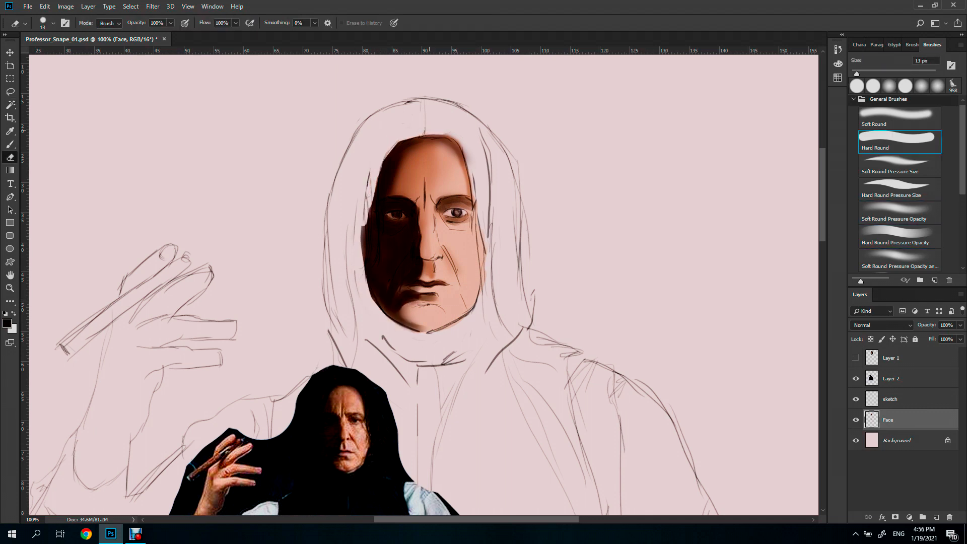
# Step: Sample skin tone from the reference photo and draw a wrinkle line below the nose
pyautogui.press('i')
pyautogui.click(345, 445)
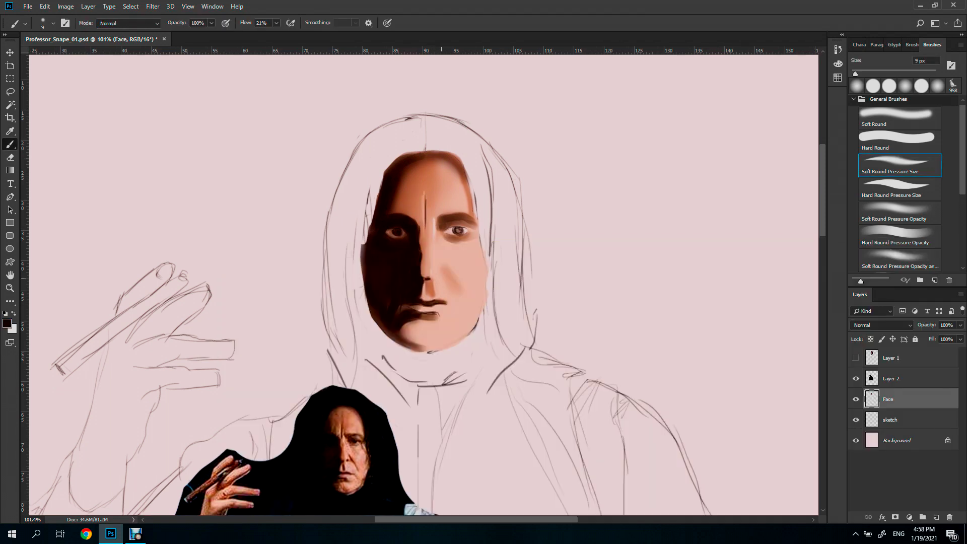
pyautogui.moveTo(445, 270); pyautogui.dragTo(454, 320)
pyautogui.moveTo(392, 313); pyautogui.dragTo(424, 303)
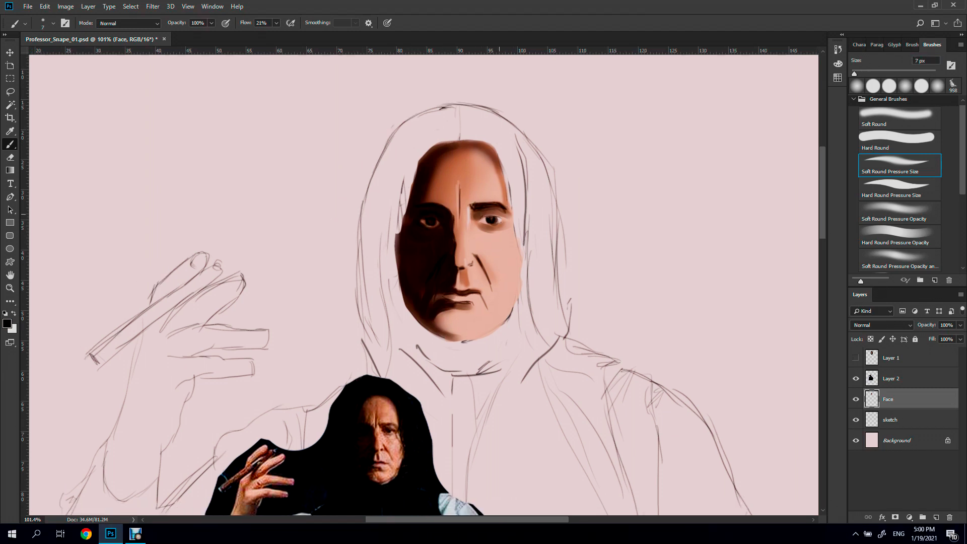
pyautogui.scroll(2, 458, 242)
# Step: Set the Hard Round Pressure Size brush to 48% flow and sample salmon skin tones near the nose
pyautogui.click(900, 189)
pyautogui.hotkey('shift', '4')
pyautogui.hotkey('shift', '8')
pyautogui.scroll(2, 459, 241)
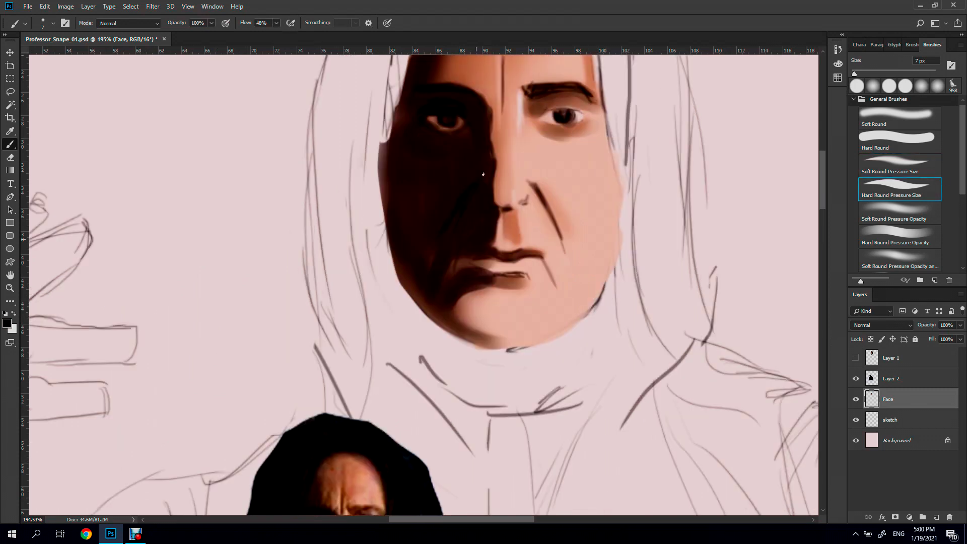
pyautogui.scroll(-3, 527, 184)
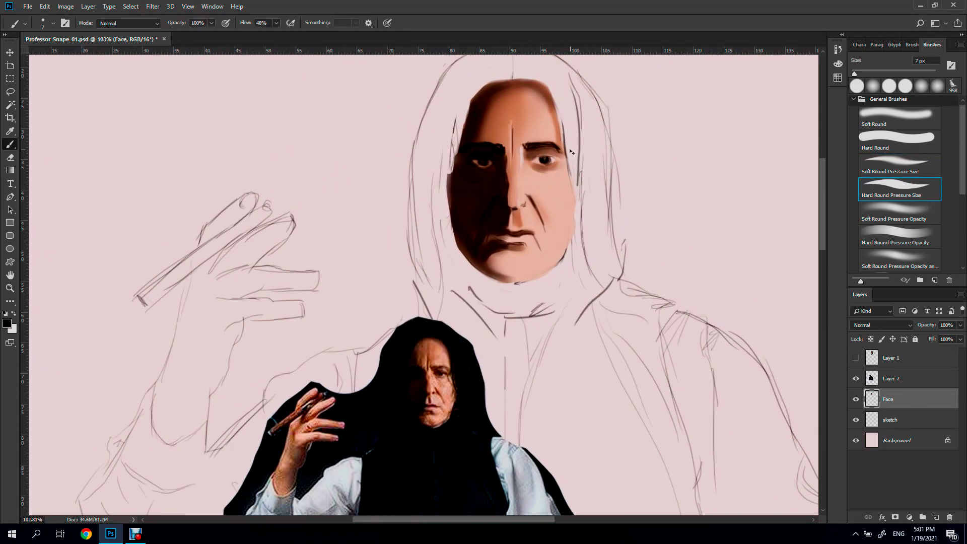
pyautogui.keyDown('alt'); pyautogui.click(510, 142); pyautogui.keyUp('alt')
pyautogui.press(',')
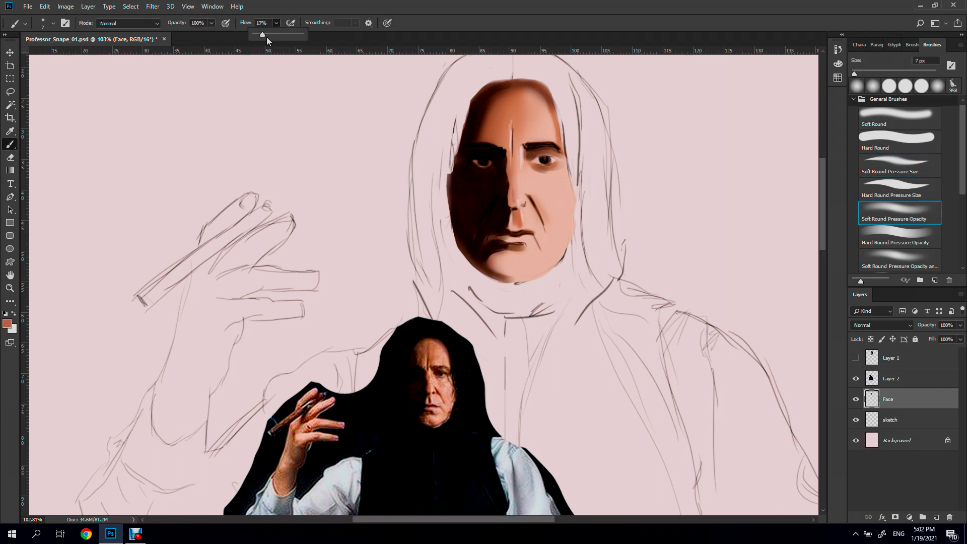
pyautogui.keyDown('alt'); pyautogui.click(517, 166); pyautogui.keyUp('alt')
pyautogui.click(889, 209)
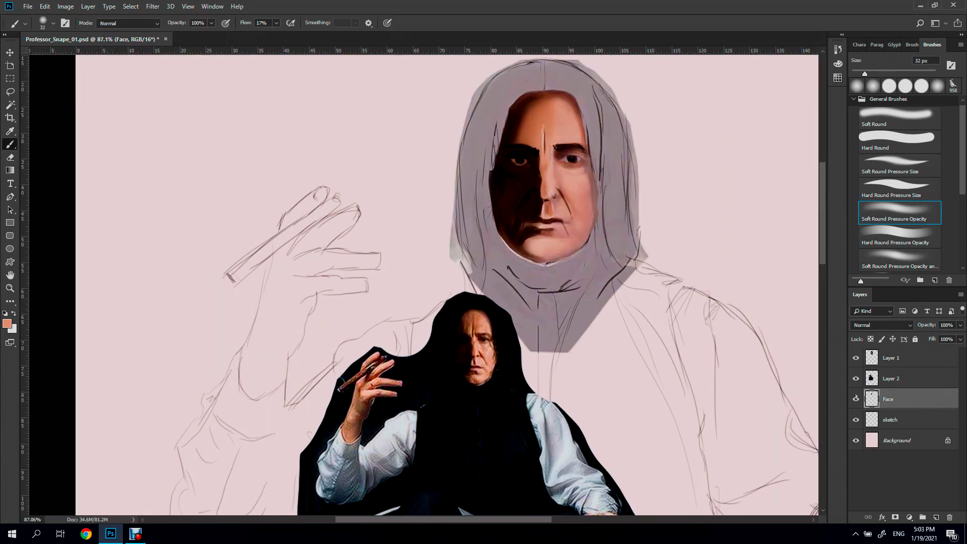
# Step: Move the sketch layer above Face and zoom in with a black 3 px Hard Round Pressure Size brush
pyautogui.moveTo(889, 420); pyautogui.dragTo(890, 400)
pyautogui.hotkey('ctrl', '+')
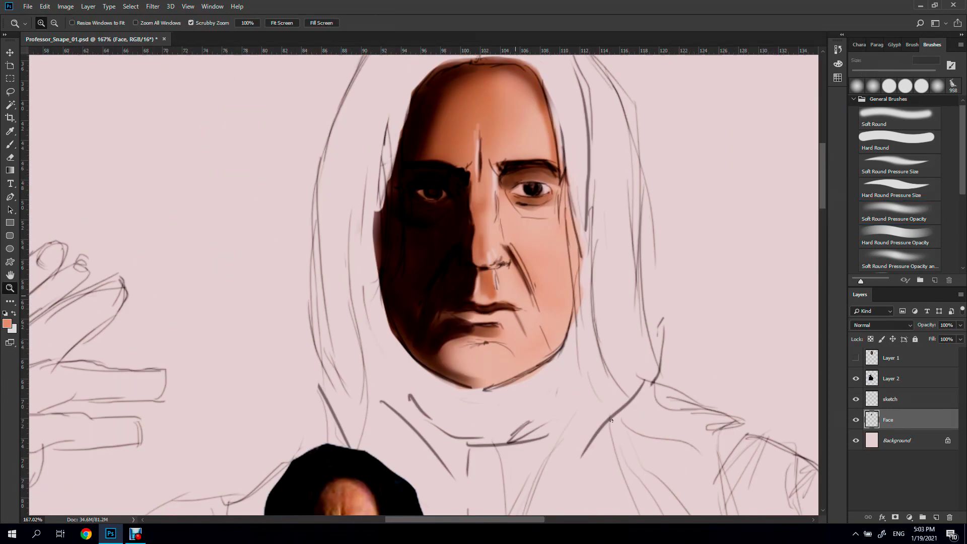
pyautogui.press('d')
pyautogui.click(897, 189)
pyautogui.hotkey('ctrl', '+')
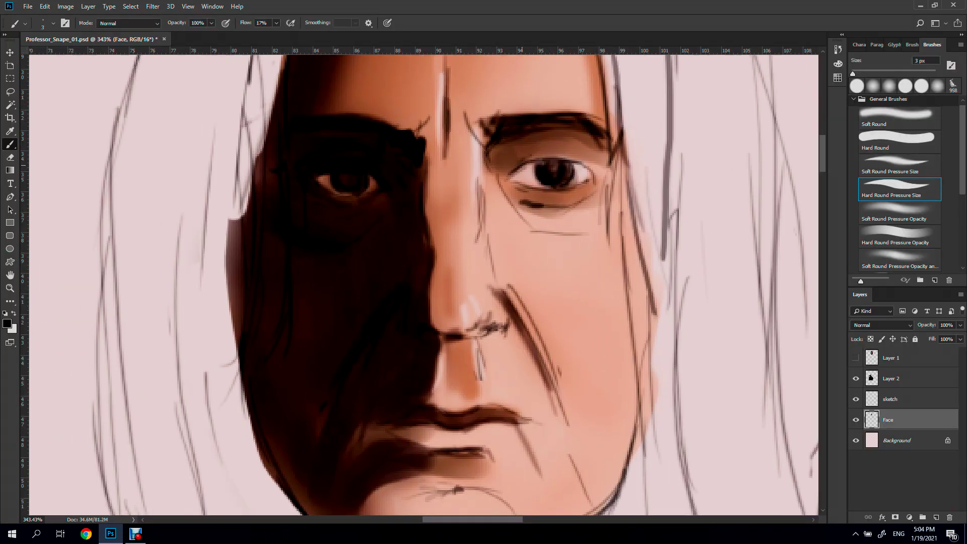
pyautogui.press('e')
pyautogui.press('b')
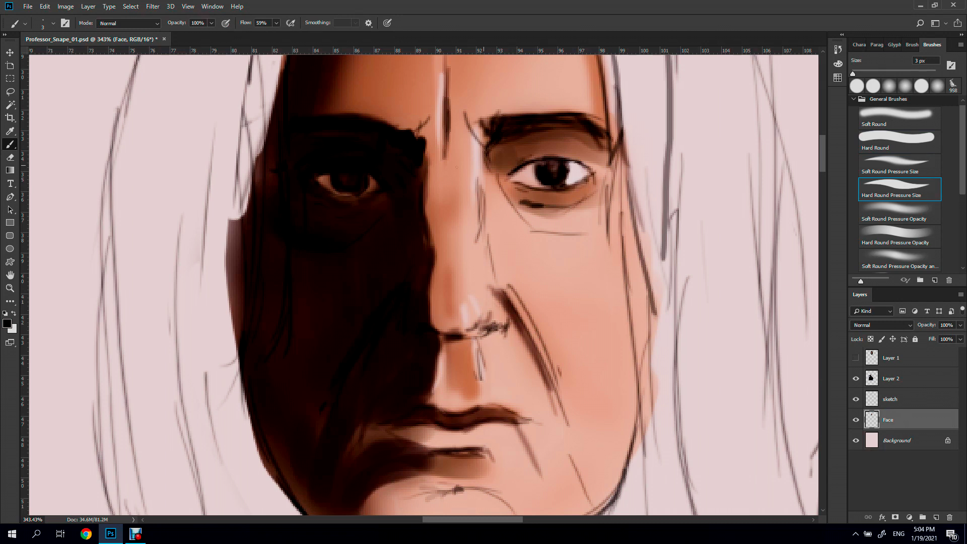
# Step: Draw thin eyelid creases and lid lines around both eyes
pyautogui.moveTo(524, 172); pyautogui.dragTo(597, 161)
pyautogui.moveTo(509, 146)
pyautogui.mouseDown()
pyautogui.moveTo(600, 140)
pyautogui.moveTo(607, 209)
pyautogui.mouseUp()
pyautogui.moveTo(328, 199); pyautogui.dragTo(368, 194)
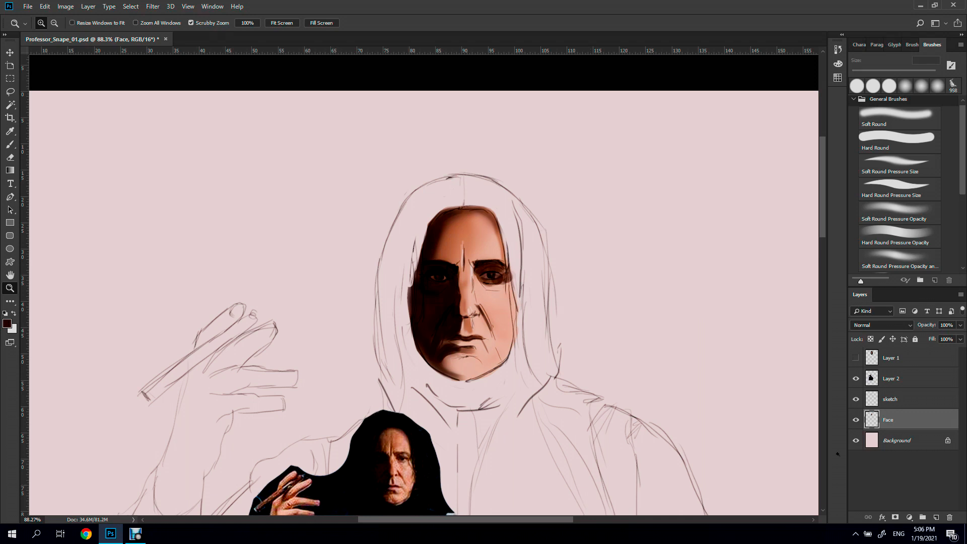
# Step: With the Soft Round Pressure Opacity brush, deepen shadows around the right eye, jaw, forehead and nose bridge
pyautogui.press('b')
pyautogui.click(899, 212)
pyautogui.moveTo(476, 267)
pyautogui.mouseDown()
pyautogui.moveTo(507, 272)
pyautogui.moveTo(484, 378)
pyautogui.mouseUp()
pyautogui.moveTo(476, 411); pyautogui.dragTo(480, 383)
pyautogui.moveTo(446, 209); pyautogui.dragTo(461, 252)
pyautogui.moveTo(459, 195); pyautogui.dragTo(456, 226)
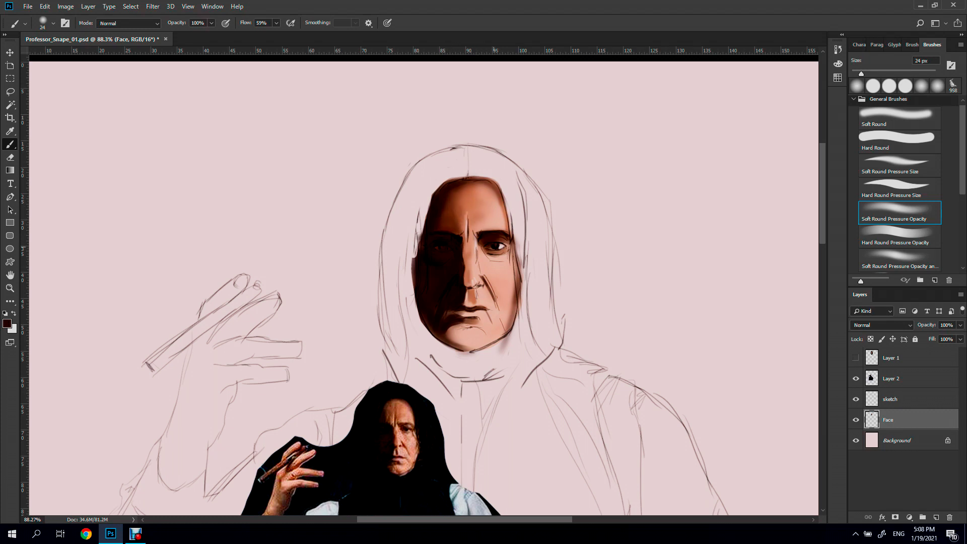
# Step: Move the Face layer above the sketch and set a 12 px Soft Round Pressure Size brush at 100% flow
pyautogui.moveTo(877, 420); pyautogui.dragTo(863, 403)
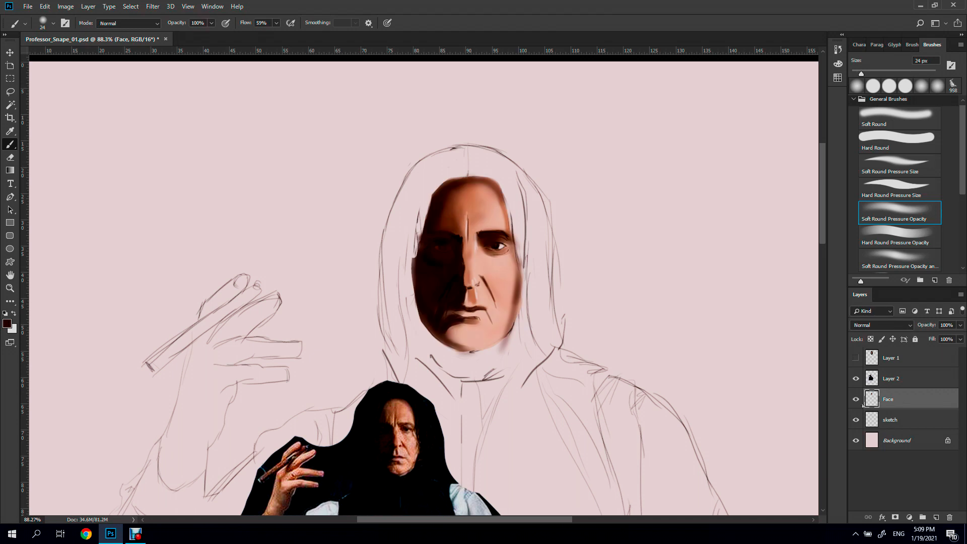
pyautogui.click(899, 165)
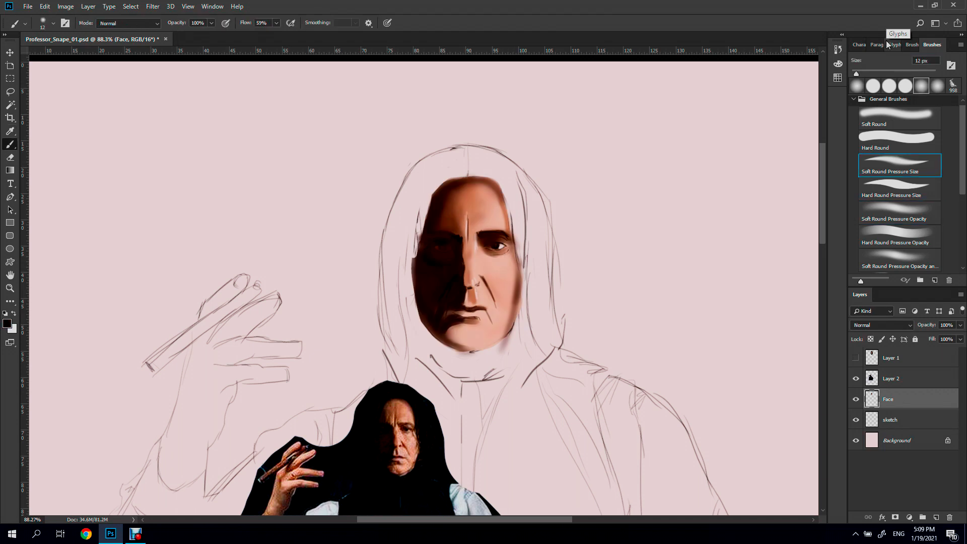
pyautogui.moveTo(276, 23); pyautogui.dragTo(302, 35)
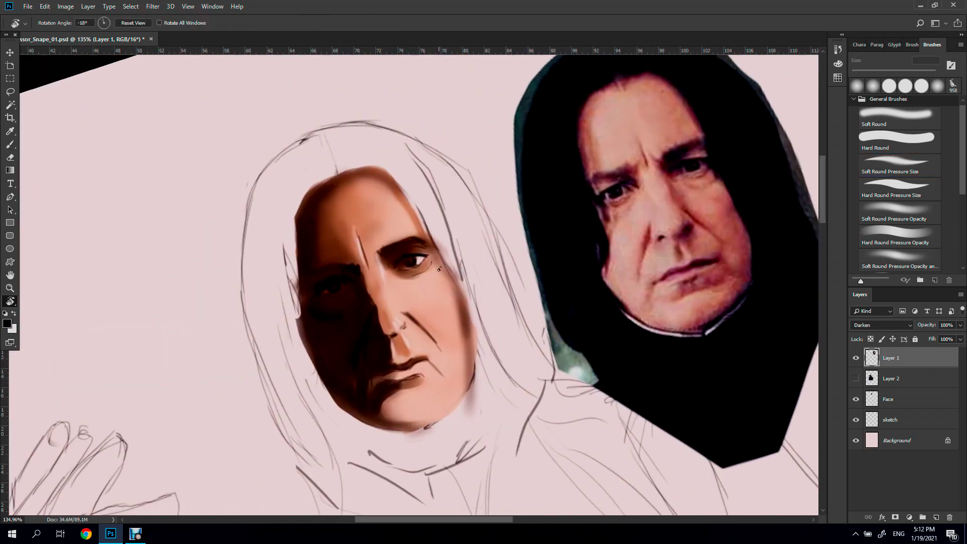
# Step: Rotate the canvas upright, sample maroon, salmon and dark brown tones, and paint a soft stroke
pyautogui.moveTo(328, 328); pyautogui.dragTo(353, 333)
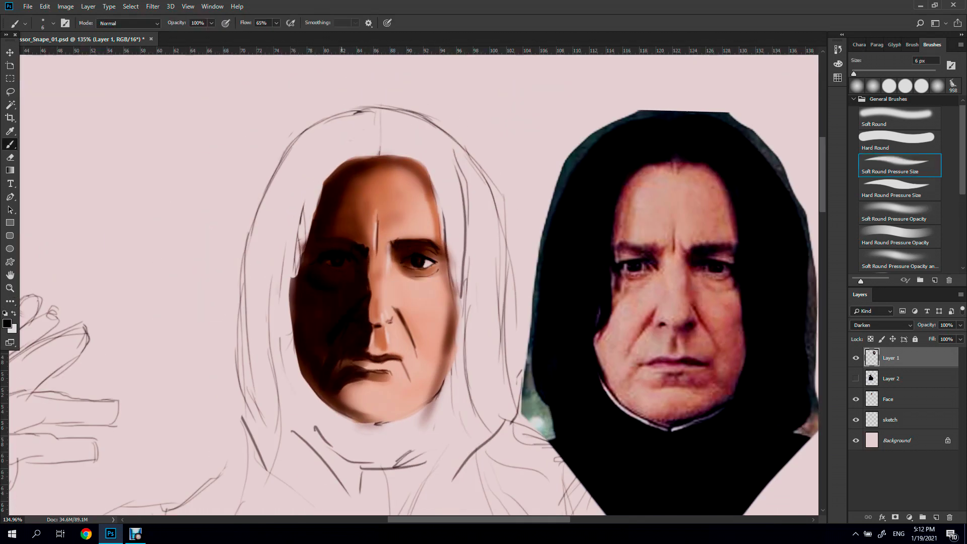
pyautogui.press('.')
pyautogui.press('.')
pyautogui.click(276, 23)
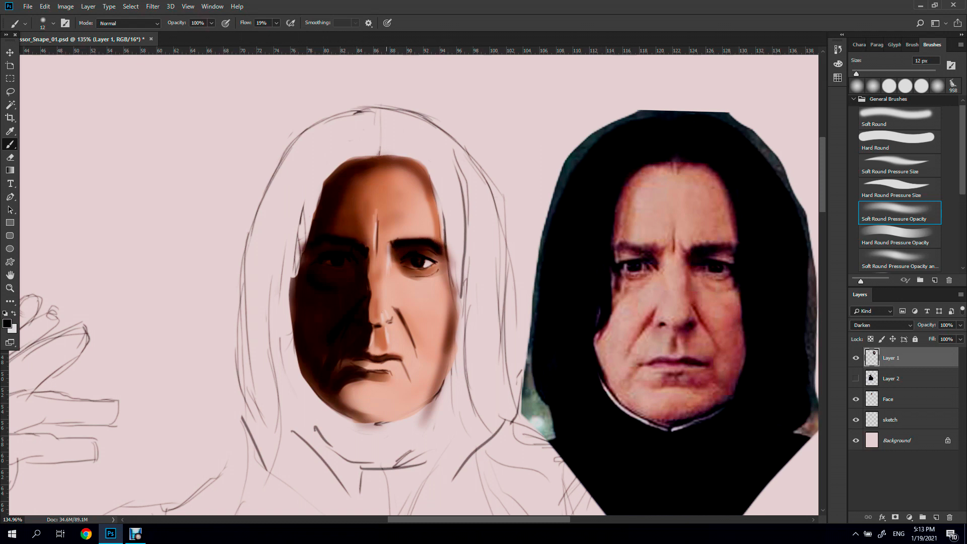
pyautogui.keyDown('alt'); pyautogui.click(313, 378); pyautogui.keyUp('alt')
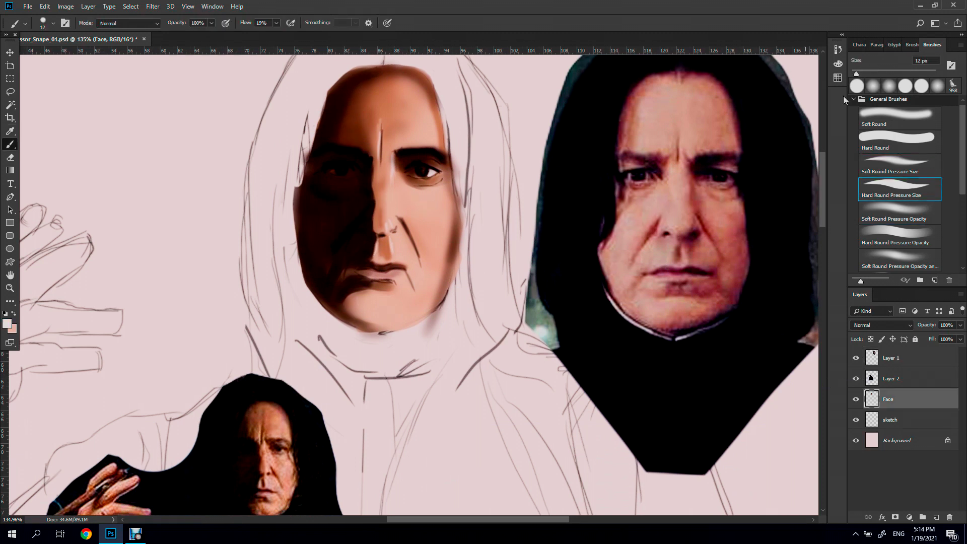
pyautogui.keyDown('alt'); pyautogui.click(419, 116); pyautogui.keyUp('alt')
pyautogui.keyDown('alt'); pyautogui.click(722, 237); pyautogui.keyUp('alt')
pyautogui.press('.')
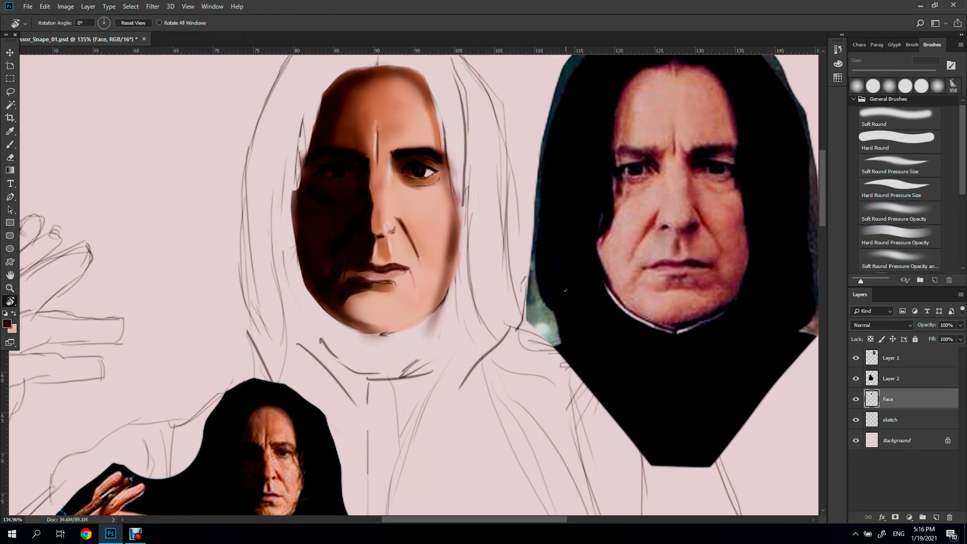
pyautogui.moveTo(512, 254); pyautogui.dragTo(556, 244)
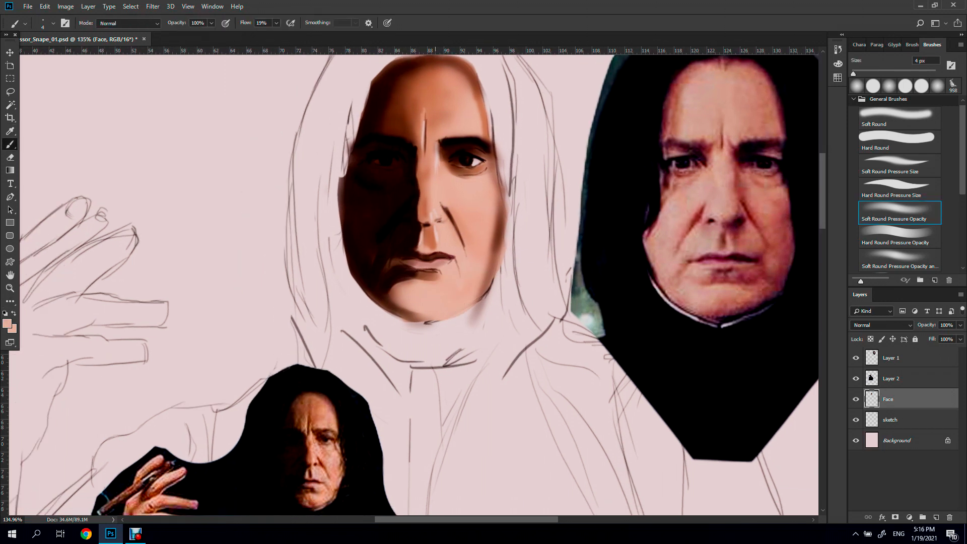
# Step: Tune the soft brushes between 17 and 10 px at 37%, 6% and 17% flow, picking black
pyautogui.hotkey('shift', '3')
pyautogui.hotkey('shift', '7')
pyautogui.press(']')
pyautogui.press(']')
pyautogui.press(']')
pyautogui.keyDown('alt'); pyautogui.click(289, 421); pyautogui.keyUp('alt')
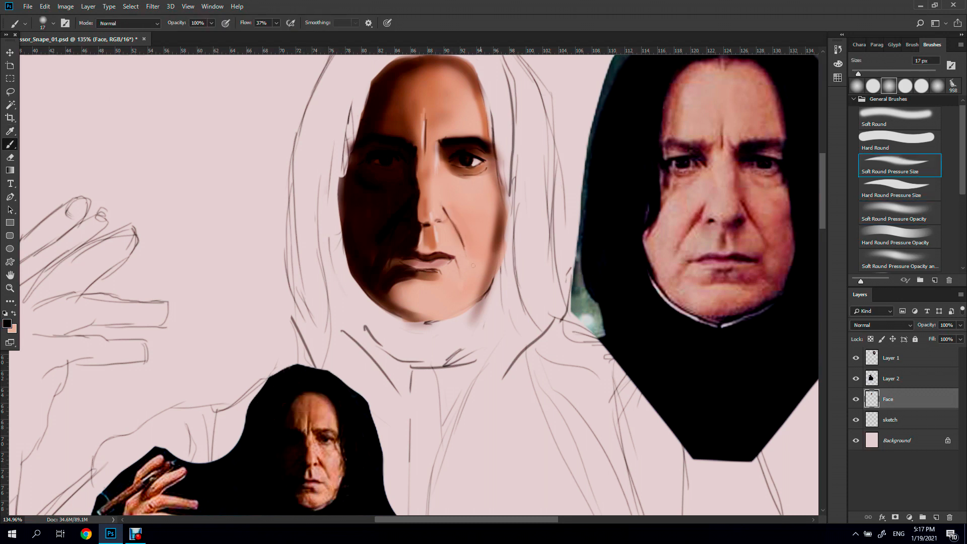
pyautogui.press('[')
pyautogui.hotkey('shift', '0')
pyautogui.hotkey('shift', '6')
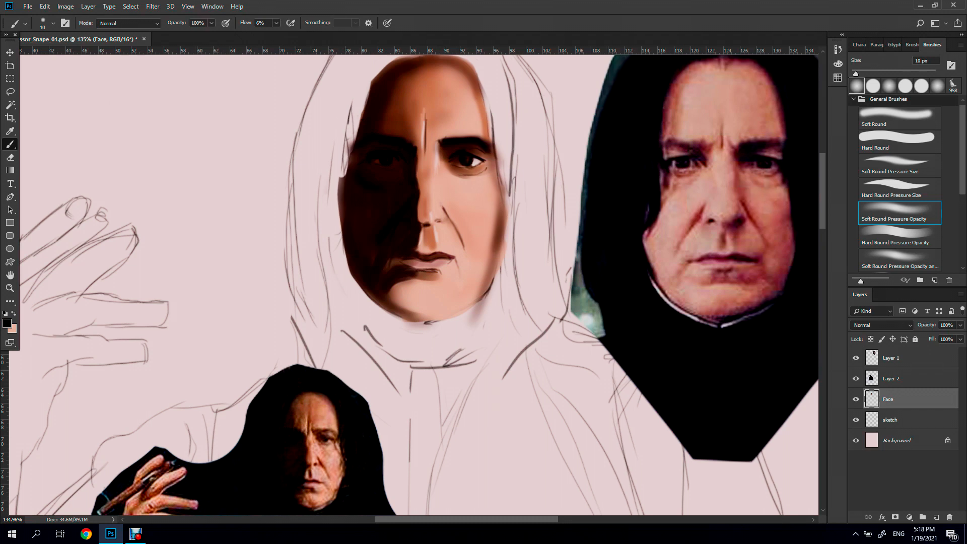
pyautogui.click(893, 165)
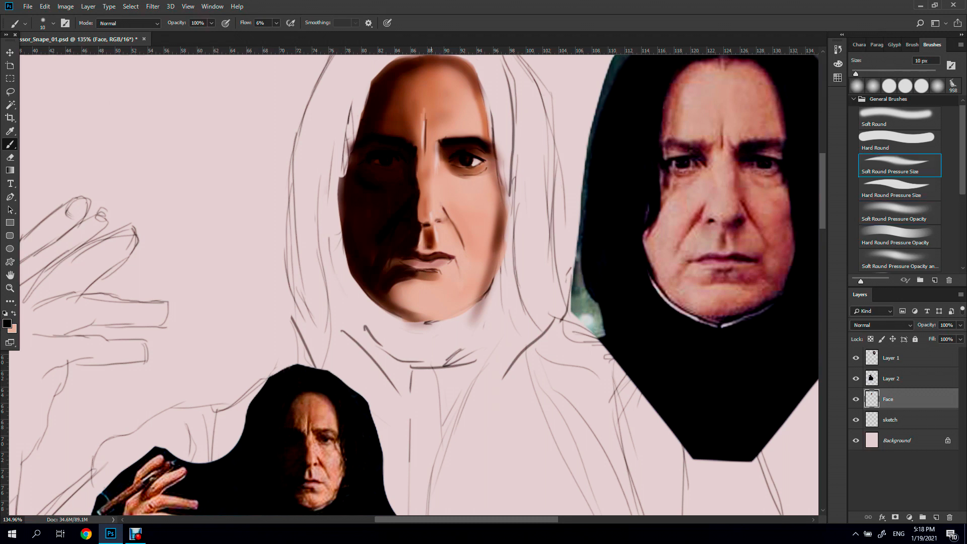
pyautogui.keyDown('alt'); pyautogui.click(443, 303); pyautogui.keyUp('alt')
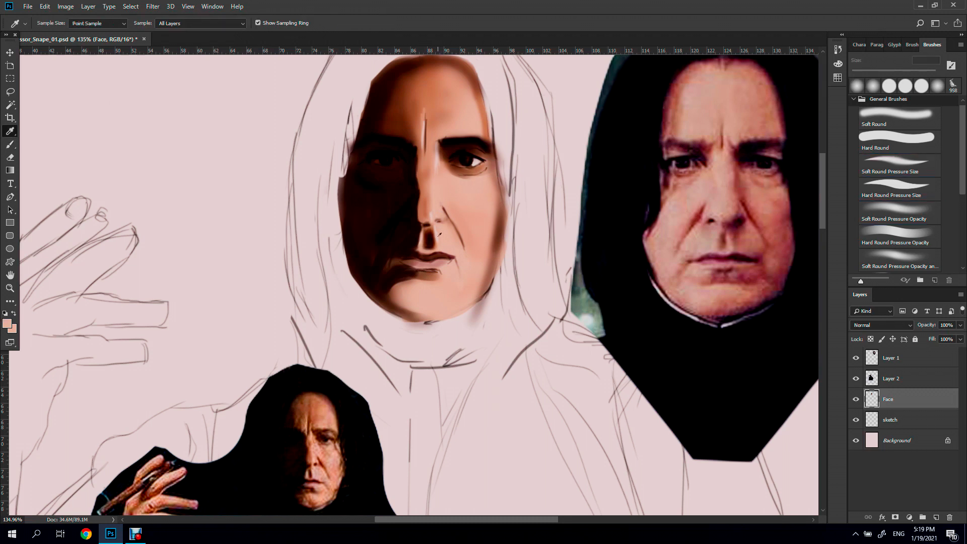
pyautogui.keyDown('alt'); pyautogui.click(706, 378); pyautogui.keyUp('alt')
pyautogui.click(894, 212)
pyautogui.moveTo(277, 23); pyautogui.dragTo(295, 42)
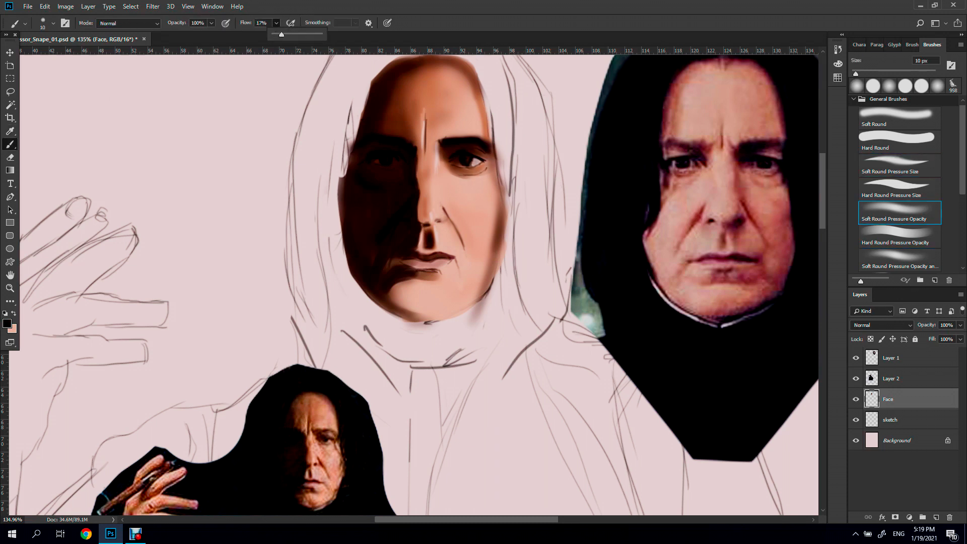
# Step: Darken the shadow left of the mouth and shade beneath the eyes
pyautogui.scroll(2, 454, 252)
pyautogui.press('Tab')
pyautogui.moveTo(355, 376); pyautogui.dragTo(369, 362)
pyautogui.scroll(-5, 521, 228)
pyautogui.scroll(3, 522, 229)
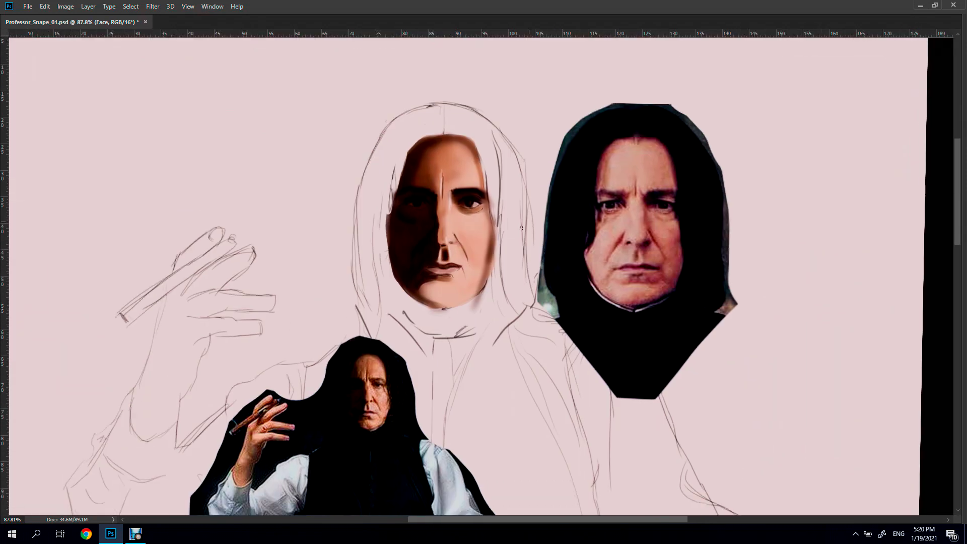
pyautogui.press('Tab')
pyautogui.scroll(5, 493, 212)
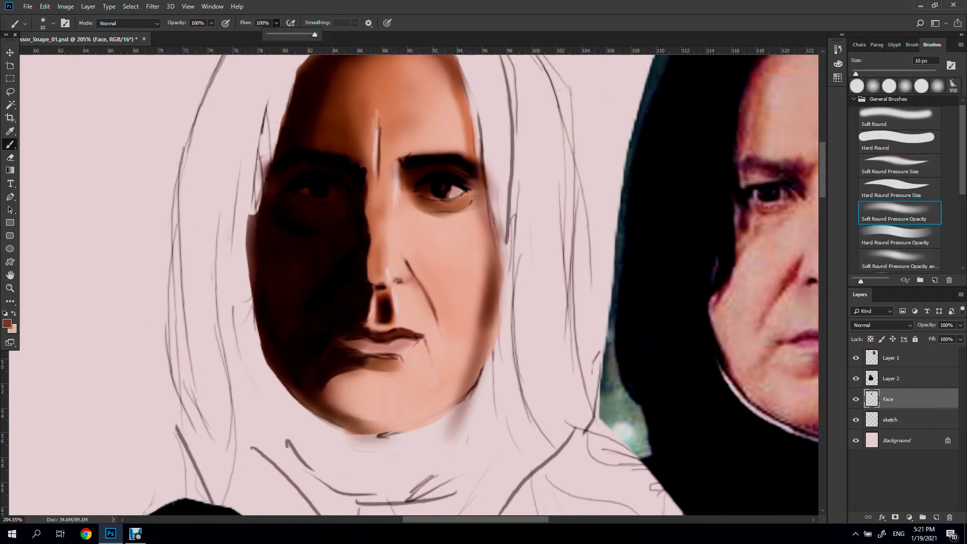
pyautogui.moveTo(426, 206); pyautogui.dragTo(476, 194)
pyautogui.hscroll(3, 418, 282)
pyautogui.scroll(-2, 418, 282)
# Step: Sample light pink at 28% flow, then dark reddish-brown and skin tones from the face
pyautogui.keyDown('alt'); pyautogui.click(310, 241); pyautogui.keyUp('alt')
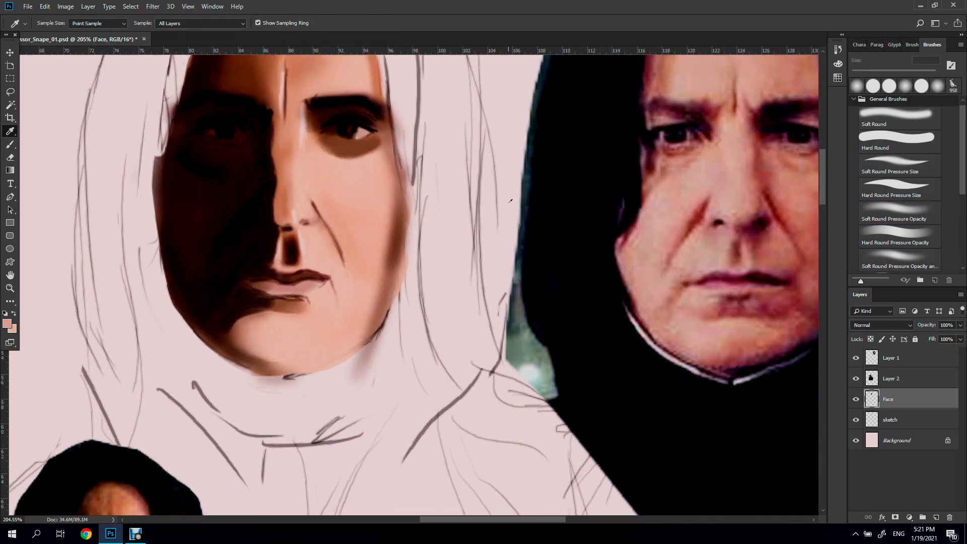
pyautogui.moveTo(276, 23); pyautogui.dragTo(241, 37)
pyautogui.scroll(-5, 341, 241)
pyautogui.scroll(2, 340, 241)
pyautogui.press('z')
pyautogui.scroll(3, 341, 241)
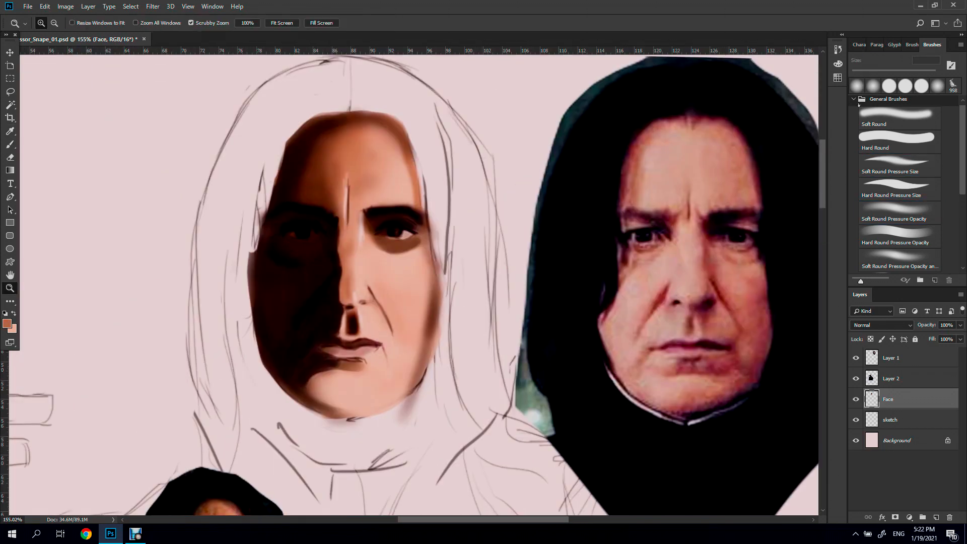
pyautogui.scroll(-4, 448, 279)
pyautogui.press('b')
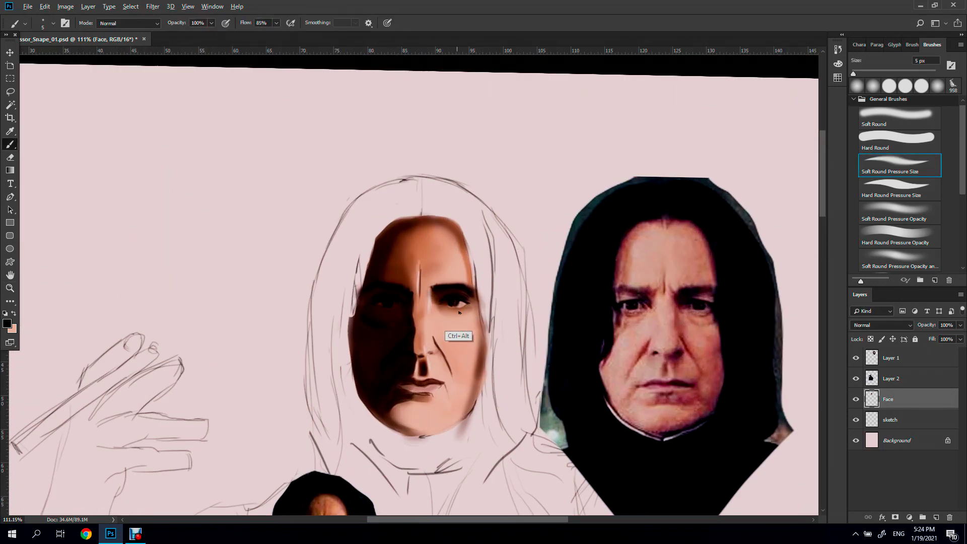
pyautogui.keyDown('alt'); pyautogui.click(453, 310); pyautogui.keyUp('alt')
pyautogui.moveTo(465, 298); pyautogui.dragTo(407, 314)
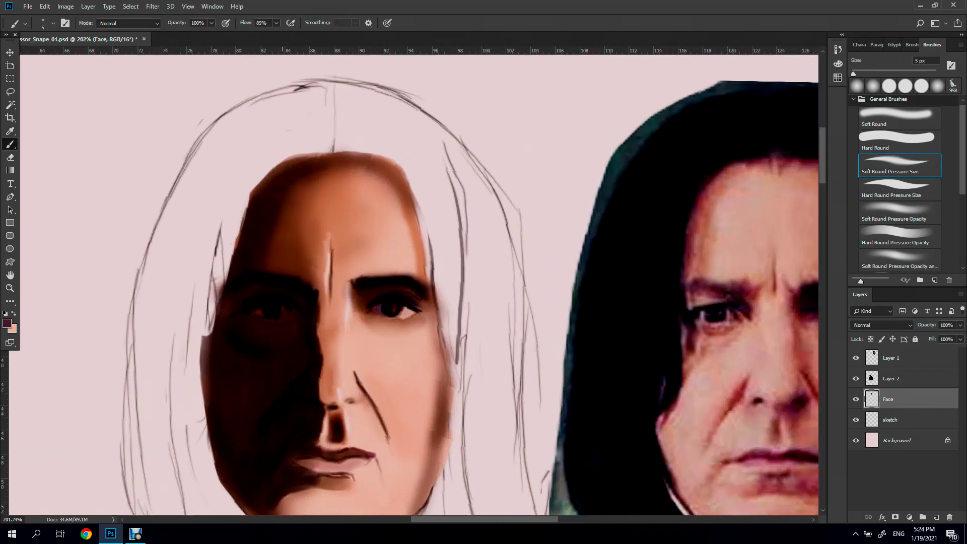
pyautogui.press('alt')
pyautogui.keyDown('alt'); pyautogui.click(407, 313); pyautogui.keyUp('alt')
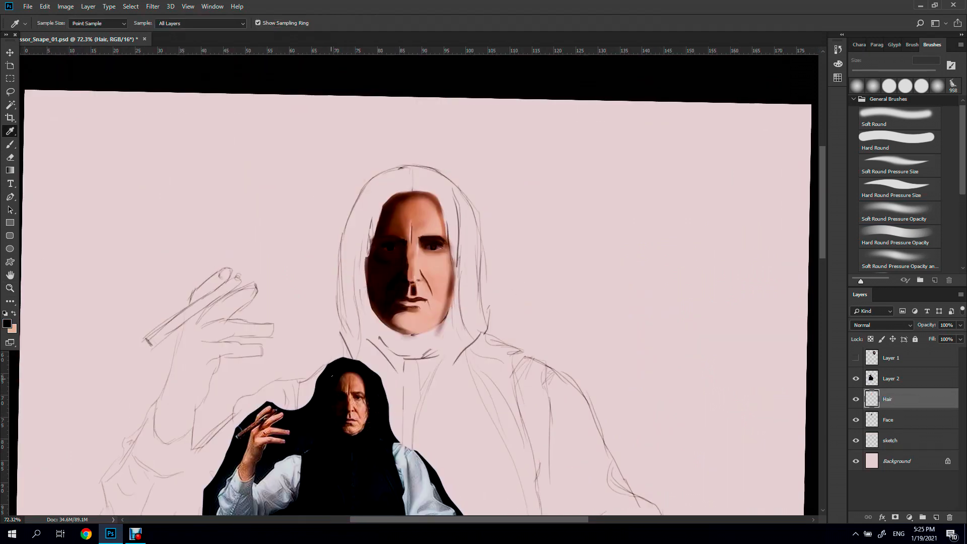
# Step: Paint black hair over the top and down both sides of the head
pyautogui.press('b')
pyautogui.moveTo(403, 171)
pyautogui.mouseDown()
pyautogui.moveTo(370, 204)
pyautogui.moveTo(353, 322)
pyautogui.moveTo(353, 242)
pyautogui.mouseUp()
pyautogui.moveTo(363, 192)
pyautogui.mouseDown()
pyautogui.moveTo(348, 336)
pyautogui.moveTo(398, 348)
pyautogui.moveTo(378, 360)
pyautogui.mouseUp()
pyautogui.moveTo(398, 173)
pyautogui.mouseDown()
pyautogui.moveTo(448, 194)
pyautogui.moveTo(461, 272)
pyautogui.mouseUp()
pyautogui.moveTo(454, 211)
pyautogui.mouseDown()
pyautogui.moveTo(476, 348)
pyautogui.moveTo(481, 295)
pyautogui.mouseUp()
pyautogui.moveTo(479, 262); pyautogui.dragTo(489, 338)
# Step: Soften the hair's left edge with the Eraser and darken the right strands and crown
pyautogui.press('e')
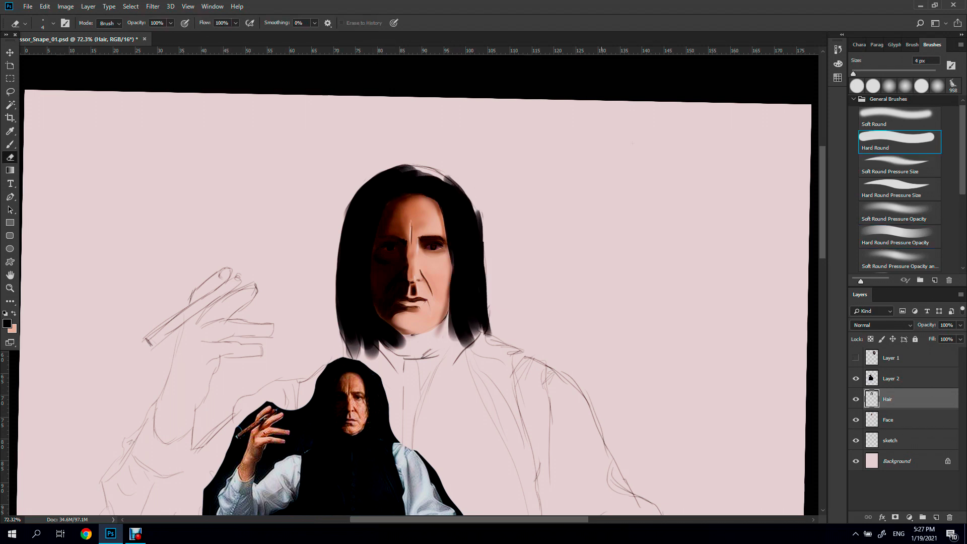
pyautogui.press('b')
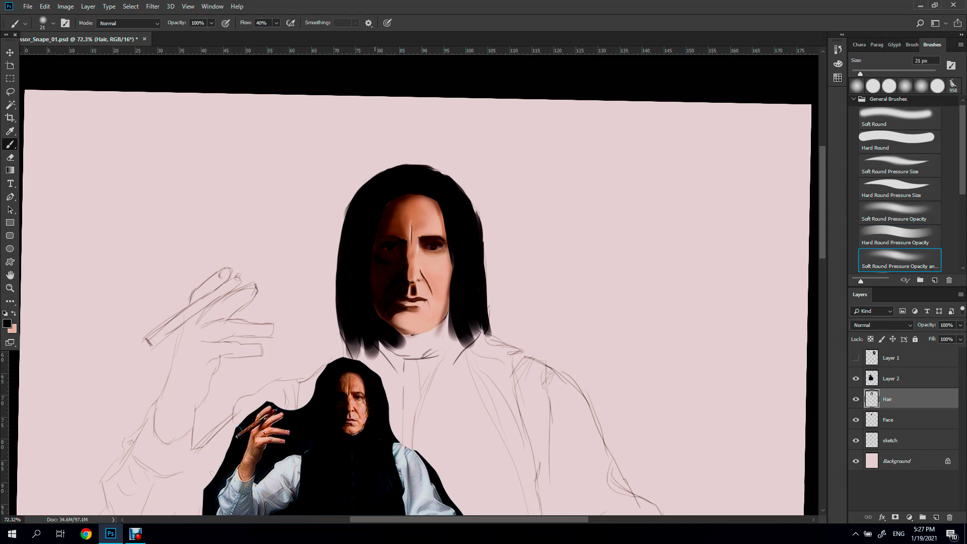
pyautogui.press('e')
pyautogui.moveTo(344, 217); pyautogui.dragTo(339, 303)
pyautogui.press('b')
pyautogui.moveTo(451, 252); pyautogui.dragTo(451, 330)
pyautogui.moveTo(480, 212); pyautogui.dragTo(481, 272)
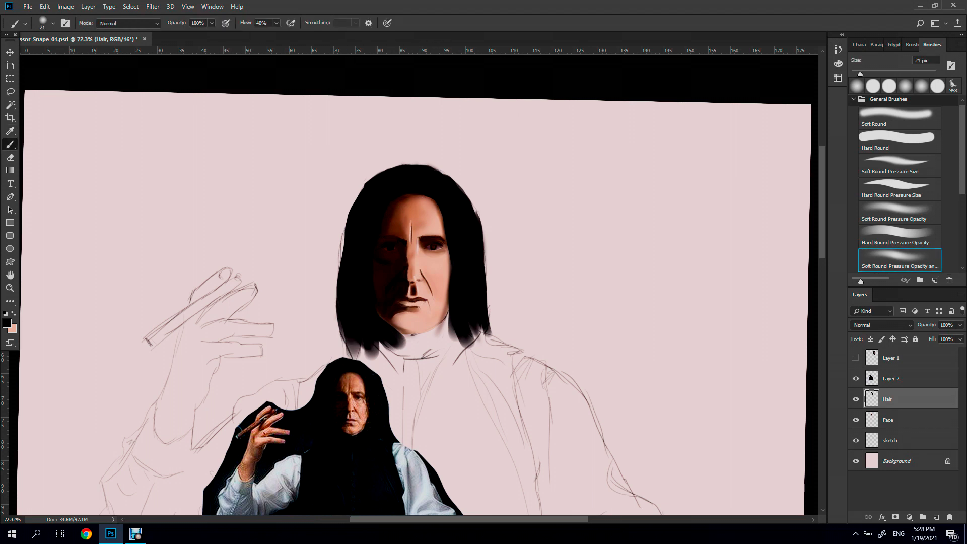
# Step: Zoom out to the whole canvas and save the file with Ctrl+S
pyautogui.press('z')
pyautogui.moveTo(421, 196); pyautogui.dragTo(353, 196)
pyautogui.hotkey('alt', '[')
pyautogui.hotkey('ctrl', 's')
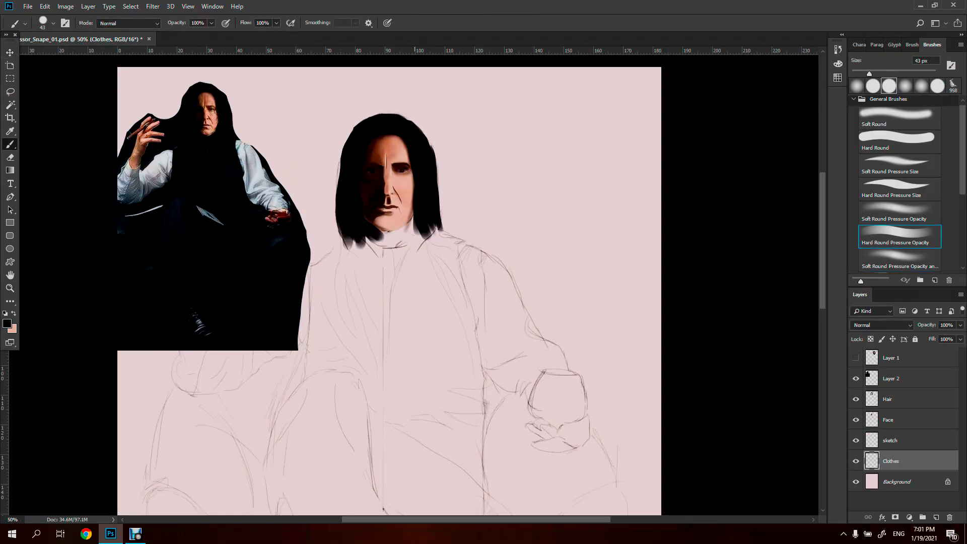
# Step: Lay dark strokes down the collar and robe front, erasing one stray stroke
pyautogui.moveTo(426, 230); pyautogui.dragTo(396, 322)
pyautogui.moveTo(375, 237); pyautogui.dragTo(378, 297)
pyautogui.moveTo(398, 242); pyautogui.dragTo(398, 385)
pyautogui.press('e')
pyautogui.moveTo(444, 234)
pyautogui.mouseDown()
pyautogui.moveTo(471, 342)
pyautogui.moveTo(502, 393)
pyautogui.moveTo(476, 484)
pyautogui.moveTo(461, 345)
pyautogui.mouseUp()
pyautogui.press('b')
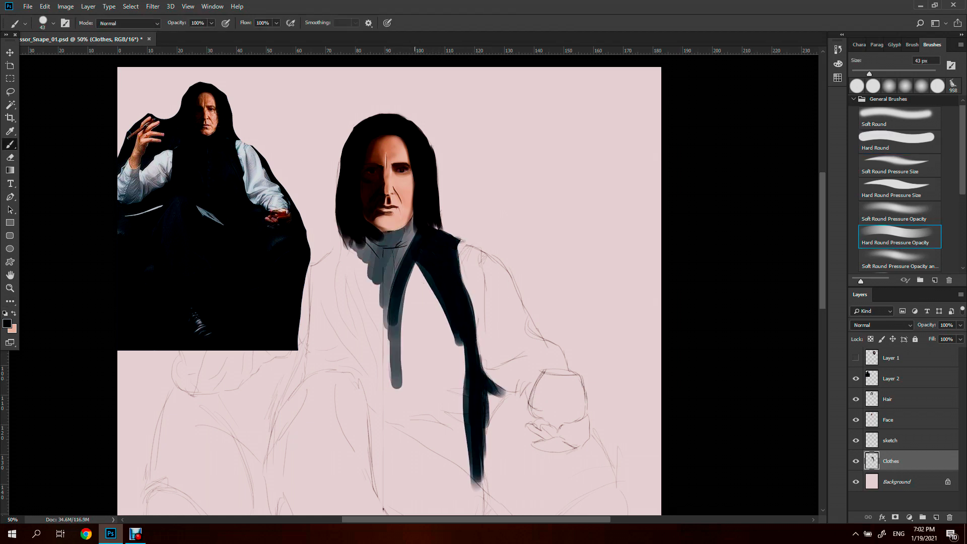
# Step: Fill the robe front with solid black using the Hard Round brush
pyautogui.click(899, 142)
pyautogui.moveTo(443, 262); pyautogui.dragTo(464, 434)
pyautogui.moveTo(454, 292); pyautogui.dragTo(469, 466)
pyautogui.moveTo(421, 277); pyautogui.dragTo(418, 423)
pyautogui.moveTo(404, 217); pyautogui.dragTo(396, 337)
pyautogui.moveTo(348, 227); pyautogui.dragTo(393, 312)
pyautogui.moveTo(353, 257)
pyautogui.mouseDown()
pyautogui.moveTo(398, 363)
pyautogui.moveTo(476, 424)
pyautogui.mouseUp()
pyautogui.scroll(-3, 393, 303)
pyautogui.moveTo(394, 242); pyautogui.dragTo(353, 342)
pyautogui.moveTo(348, 187)
pyautogui.mouseDown()
pyautogui.moveTo(315, 212)
pyautogui.moveTo(341, 233)
pyautogui.mouseUp()
# Step: Outline the robe's left edge and fill the left side in black
pyautogui.moveTo(318, 214)
pyautogui.mouseDown()
pyautogui.moveTo(311, 282)
pyautogui.moveTo(375, 328)
pyautogui.mouseUp()
pyautogui.moveTo(335, 207); pyautogui.dragTo(348, 297)
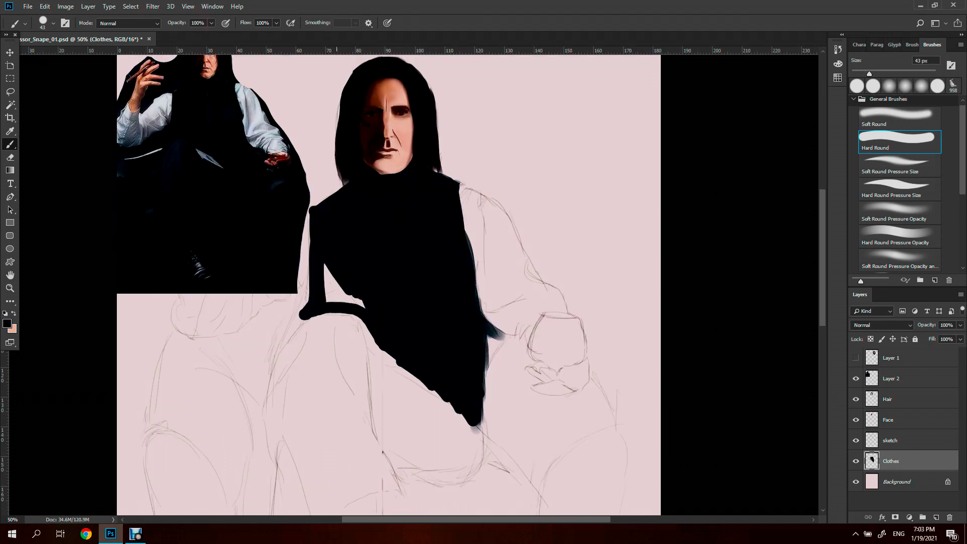
pyautogui.moveTo(330, 265); pyautogui.dragTo(361, 305)
pyautogui.moveTo(352, 252); pyautogui.dragTo(449, 266)
# Step: Soften the robe edge at the left shoulder with a soft pressure brush
pyautogui.press('.')
pyautogui.press('.')
pyautogui.press('.')
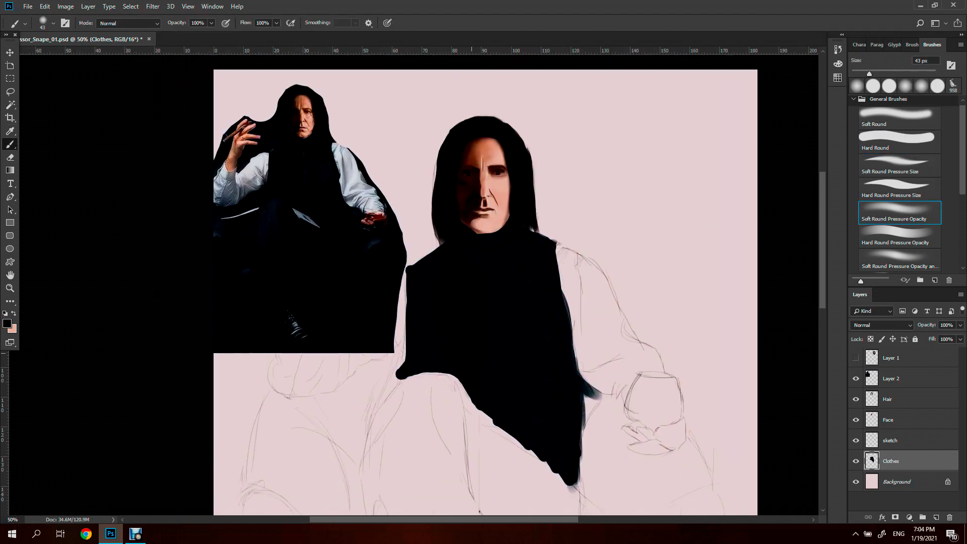
pyautogui.moveTo(414, 376); pyautogui.dragTo(449, 375)
pyautogui.click(908, 172)
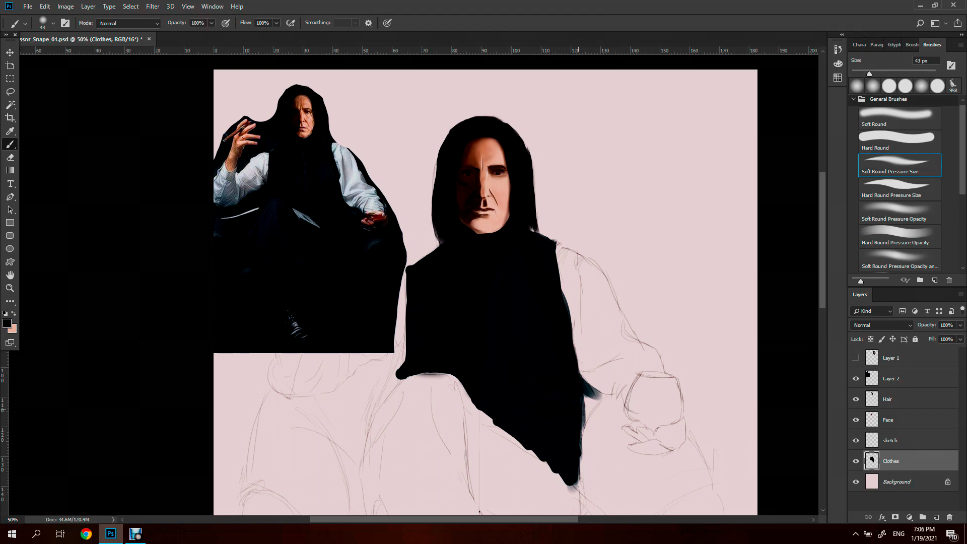
pyautogui.press('.')
pyautogui.press('.')
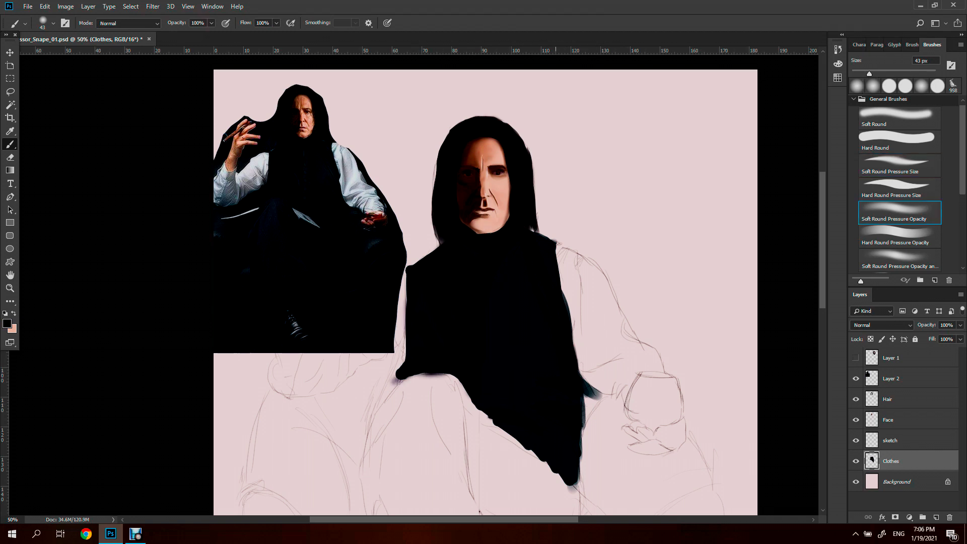
pyautogui.press(',')
pyautogui.press(',')
pyautogui.press('.')
pyautogui.press('.')
# Step: Add a soft stroke along the cloak edge, then outline and fill the loop below it
pyautogui.moveTo(584, 435); pyautogui.dragTo(573, 486)
pyautogui.press(',')
pyautogui.press(',')
pyautogui.press(',')
pyautogui.moveTo(471, 416)
pyautogui.mouseDown()
pyautogui.moveTo(472, 401)
pyautogui.moveTo(479, 431)
pyautogui.moveTo(567, 431)
pyautogui.moveTo(565, 403)
pyautogui.mouseUp()
pyautogui.moveTo(462, 347)
pyautogui.mouseDown()
pyautogui.moveTo(469, 428)
pyautogui.moveTo(537, 383)
pyautogui.mouseUp()
pyautogui.moveTo(484, 433); pyautogui.dragTo(552, 403)
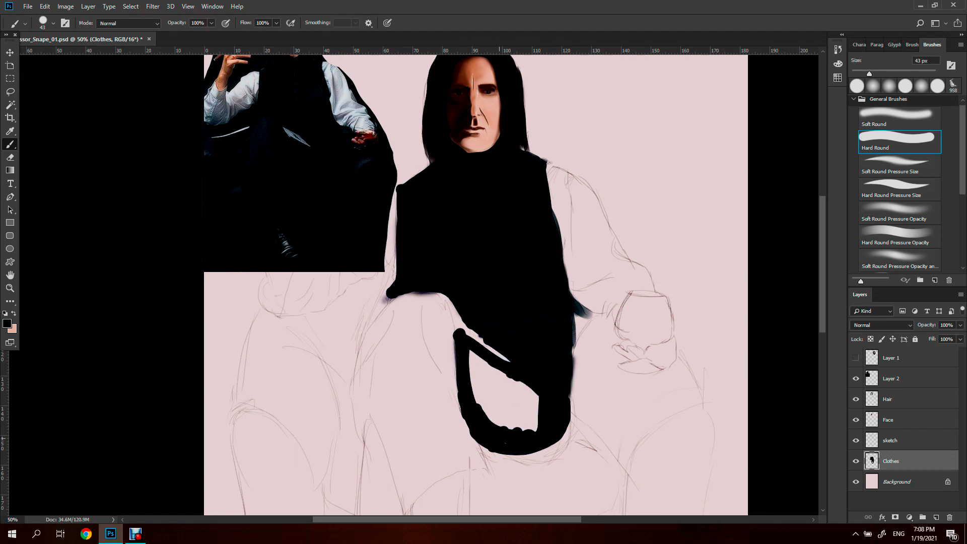
pyautogui.moveTo(476, 363); pyautogui.dragTo(524, 419)
# Step: Soften the cloak edge with dark Soft Round Pressure Opacity strokes
pyautogui.press('.')
pyautogui.press('.')
pyautogui.press('.')
pyautogui.moveTo(468, 303); pyautogui.dragTo(451, 347)
pyautogui.moveTo(438, 297); pyautogui.dragTo(480, 344)
pyautogui.press(',')
pyautogui.press(',')
pyautogui.press(',')
# Step: Paint the left leg and the robe's lower-left outline in solid black
pyautogui.moveTo(362, 434)
pyautogui.mouseDown()
pyautogui.moveTo(401, 396)
pyautogui.moveTo(399, 464)
pyautogui.mouseUp()
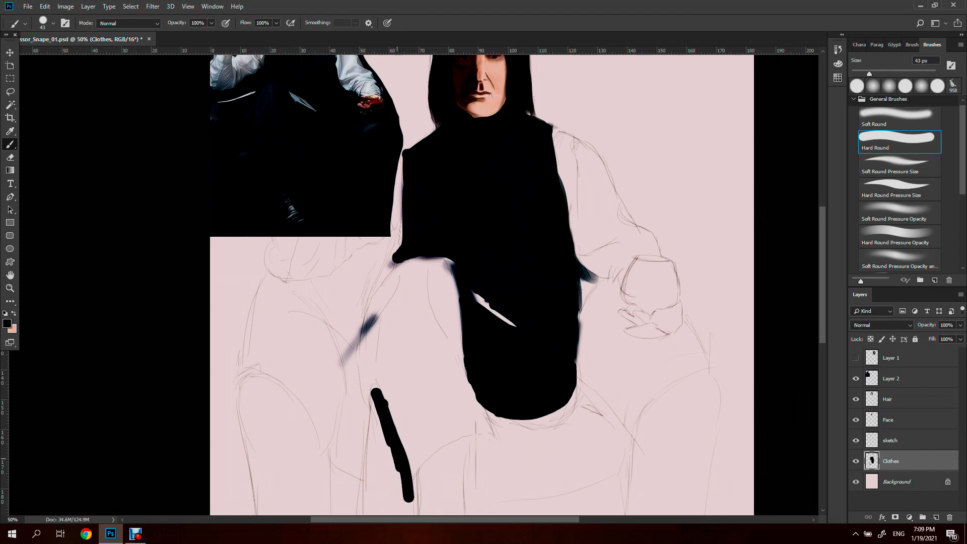
pyautogui.moveTo(396, 416); pyautogui.dragTo(406, 464)
pyautogui.moveTo(391, 383); pyautogui.dragTo(398, 431)
pyautogui.moveTo(357, 250); pyautogui.dragTo(385, 393)
pyautogui.moveTo(353, 282); pyautogui.dragTo(362, 464)
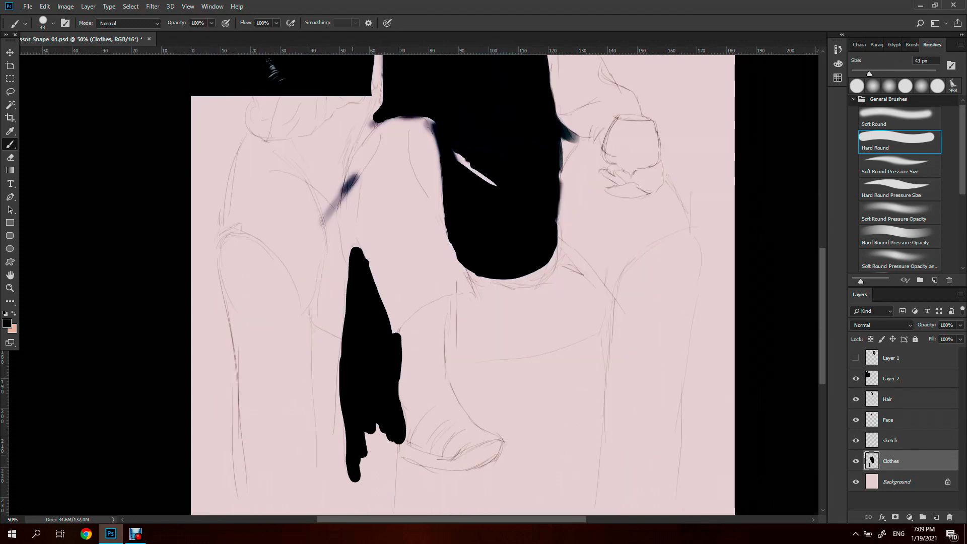
pyautogui.moveTo(348, 423); pyautogui.dragTo(393, 496)
pyautogui.scroll(-2, 375, 454)
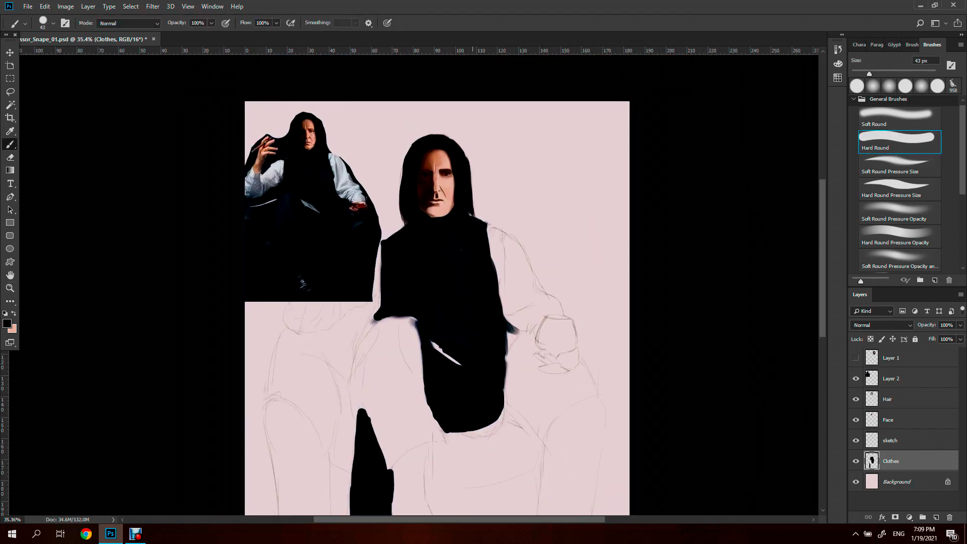
pyautogui.moveTo(401, 320)
pyautogui.mouseDown()
pyautogui.moveTo(419, 385)
pyautogui.moveTo(359, 356)
pyautogui.moveTo(415, 423)
pyautogui.mouseUp()
pyautogui.moveTo(376, 338)
pyautogui.mouseDown()
pyautogui.moveTo(355, 404)
pyautogui.moveTo(383, 436)
pyautogui.mouseUp()
pyautogui.moveTo(383, 468)
pyautogui.mouseDown()
pyautogui.moveTo(418, 438)
pyautogui.moveTo(428, 388)
pyautogui.moveTo(383, 443)
pyautogui.mouseUp()
# Step: Toggle the seated reference photo and show the Snape reference photo
pyautogui.click(856, 379)
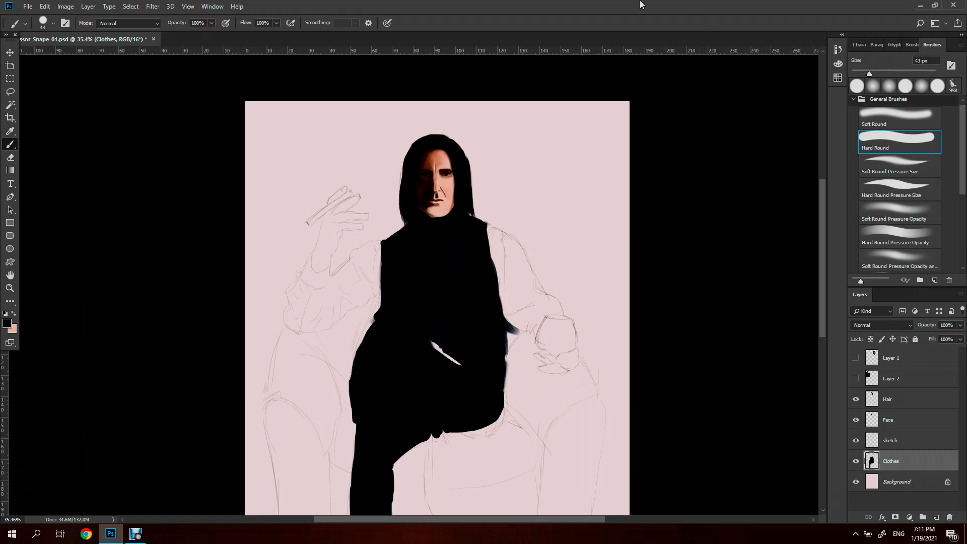
pyautogui.click(856, 378)
pyautogui.click(899, 212)
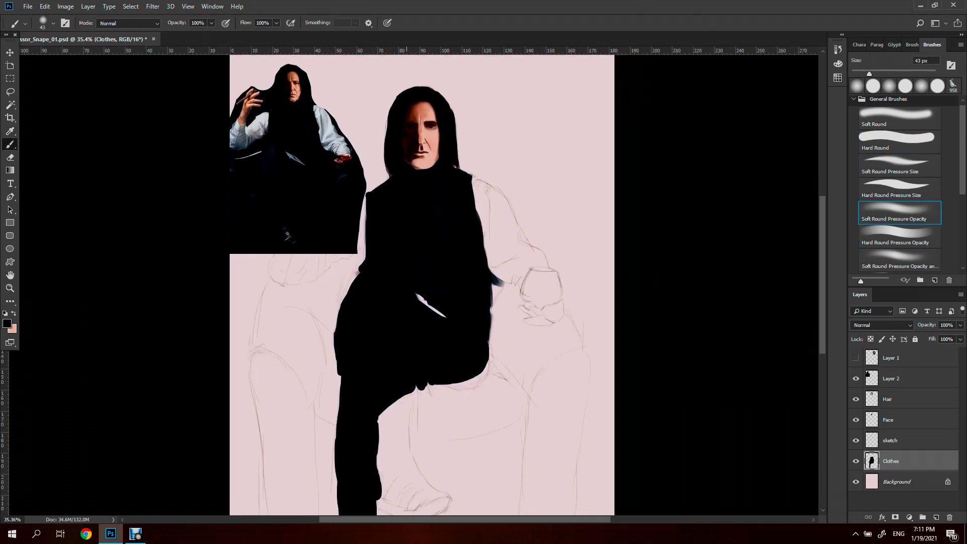
pyautogui.scroll(2, 282, 56)
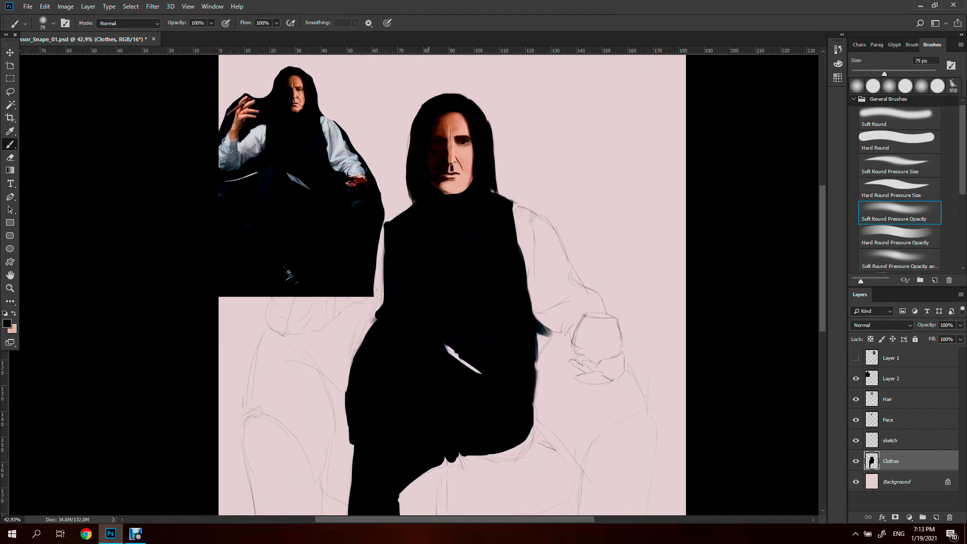
# Step: Lower the Soft Round Pressure Size brush flow to 37%
pyautogui.click(900, 165)
pyautogui.click(276, 23)
pyautogui.moveTo(278, 33)
pyautogui.mouseDown()
pyautogui.moveTo(247, 34)
pyautogui.moveTo(265, 33)
pyautogui.mouseUp()
pyautogui.press('Return')
pyautogui.click(900, 212)
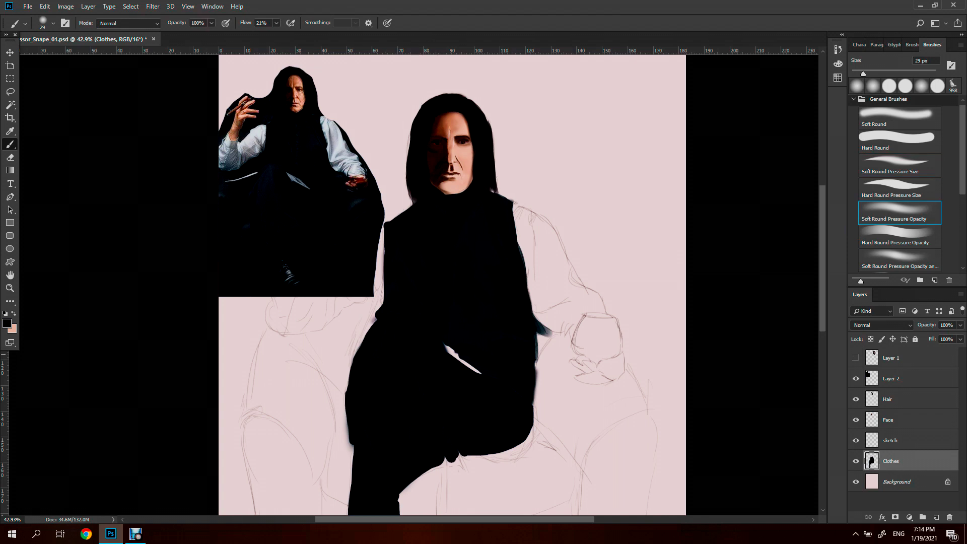
# Step: Paint the top of the knee, the lap and the lower leg in solid black
pyautogui.click(900, 141)
pyautogui.moveTo(461, 453)
pyautogui.mouseDown()
pyautogui.moveTo(403, 494)
pyautogui.moveTo(409, 432)
pyautogui.mouseUp()
pyautogui.moveTo(469, 398)
pyautogui.mouseDown()
pyautogui.moveTo(547, 365)
pyautogui.moveTo(519, 393)
pyautogui.mouseUp()
pyautogui.moveTo(543, 361); pyautogui.dragTo(577, 417)
pyautogui.moveTo(468, 406)
pyautogui.mouseDown()
pyautogui.moveTo(577, 420)
pyautogui.moveTo(522, 393)
pyautogui.moveTo(547, 383)
pyautogui.moveTo(471, 403)
pyautogui.moveTo(518, 409)
pyautogui.mouseUp()
pyautogui.moveTo(540, 358); pyautogui.dragTo(574, 405)
pyautogui.moveTo(409, 439)
pyautogui.mouseDown()
pyautogui.moveTo(410, 494)
pyautogui.moveTo(428, 514)
pyautogui.mouseUp()
pyautogui.scroll(-3, 454, 353)
# Step: Fill the gap between shin and knee and touch up the knee edge
pyautogui.moveTo(403, 444); pyautogui.dragTo(426, 411)
pyautogui.moveTo(432, 348); pyautogui.dragTo(431, 411)
pyautogui.moveTo(419, 368)
pyautogui.mouseDown()
pyautogui.moveTo(414, 421)
pyautogui.moveTo(436, 345)
pyautogui.mouseUp()
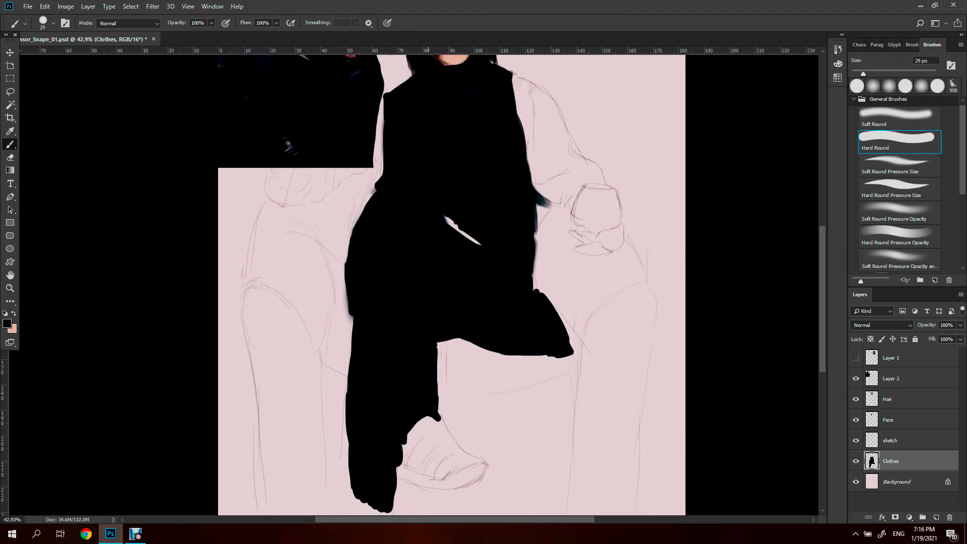
pyautogui.press('.')
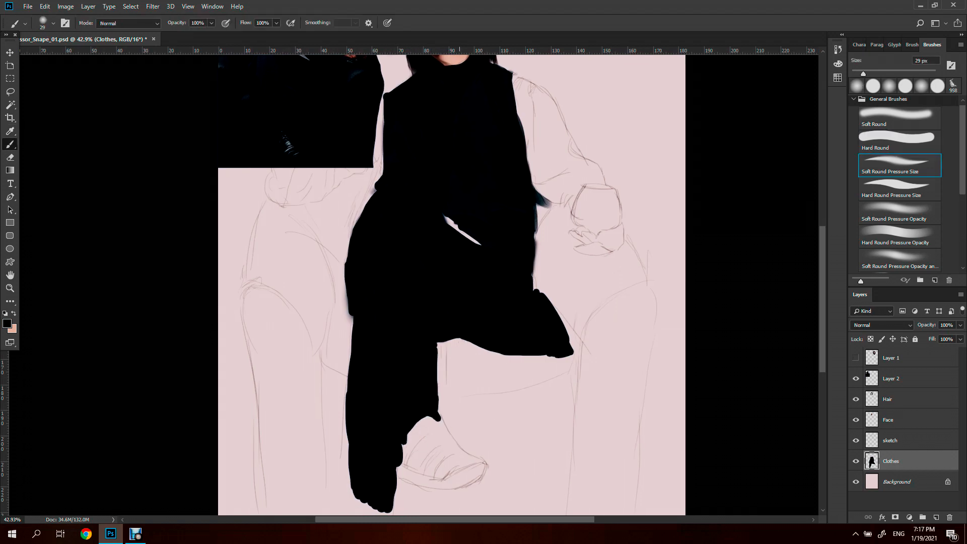
pyautogui.moveTo(439, 369); pyautogui.dragTo(446, 381)
pyautogui.moveTo(440, 378); pyautogui.dragTo(445, 389)
pyautogui.moveTo(445, 342); pyautogui.dragTo(450, 432)
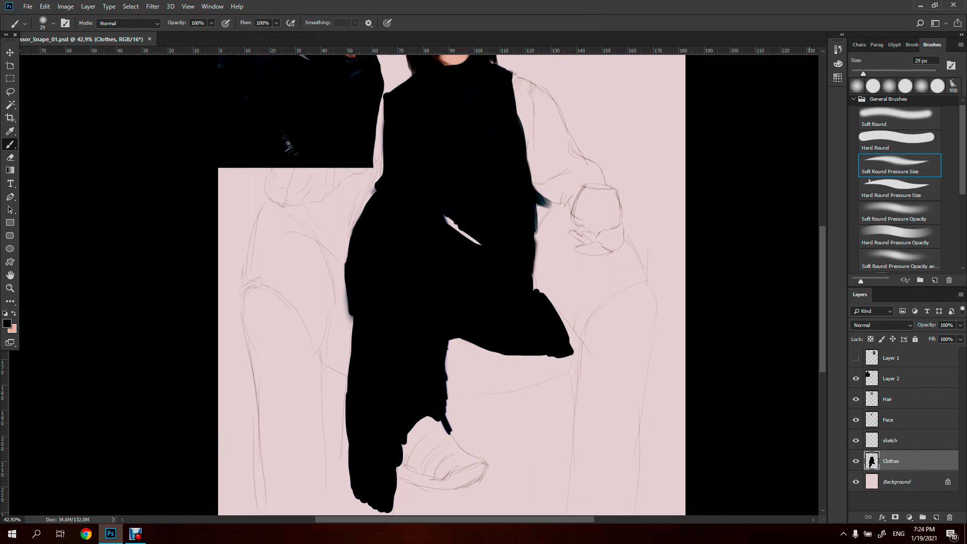
# Step: Paint the foot edge, widen the knee edge, and fill under the thigh to the foot
pyautogui.press('.')
pyautogui.press('.')
pyautogui.moveTo(403, 444); pyautogui.dragTo(413, 471)
pyautogui.press(',')
pyautogui.press(',')
pyautogui.press(',')
pyautogui.moveTo(456, 343)
pyautogui.mouseDown()
pyautogui.moveTo(460, 410)
pyautogui.moveTo(535, 365)
pyautogui.moveTo(567, 368)
pyautogui.moveTo(491, 376)
pyautogui.mouseUp()
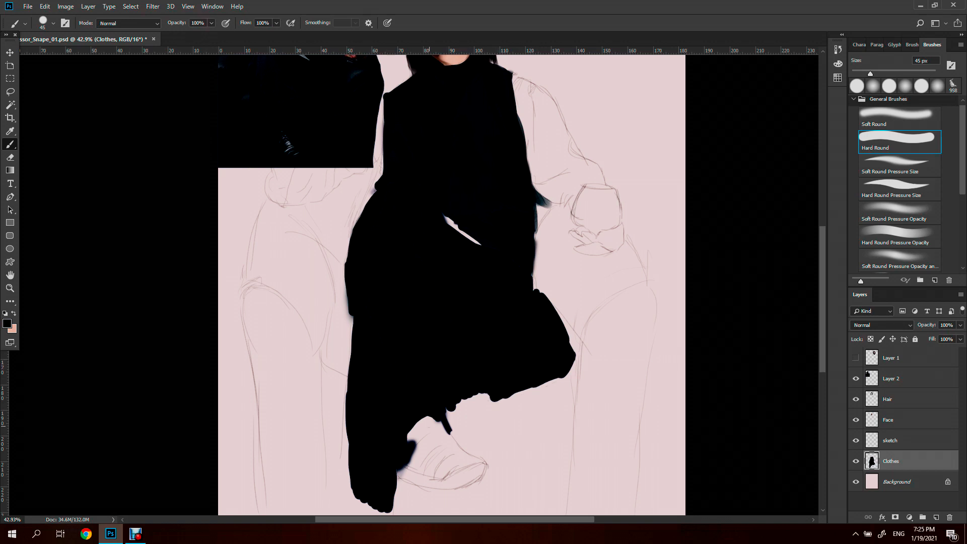
pyautogui.moveTo(453, 411); pyautogui.dragTo(468, 478)
pyautogui.moveTo(529, 391)
pyautogui.mouseDown()
pyautogui.moveTo(503, 486)
pyautogui.moveTo(476, 491)
pyautogui.moveTo(562, 380)
pyautogui.moveTo(617, 285)
pyautogui.moveTo(640, 378)
pyautogui.mouseUp()
# Step: Paint the chair's right armrest black down to the bottom
pyautogui.moveTo(625, 307); pyautogui.dragTo(559, 413)
pyautogui.moveTo(635, 376); pyautogui.dragTo(514, 481)
pyautogui.moveTo(650, 310); pyautogui.dragTo(619, 433)
pyautogui.moveTo(554, 352); pyautogui.dragTo(552, 297)
pyautogui.moveTo(595, 376); pyautogui.dragTo(552, 456)
pyautogui.moveTo(503, 424); pyautogui.dragTo(585, 472)
pyautogui.moveTo(612, 386); pyautogui.dragTo(610, 473)
# Step: Fill the lower part of the chair black, erasing one overpainted spot
pyautogui.moveTo(620, 360); pyautogui.dragTo(622, 473)
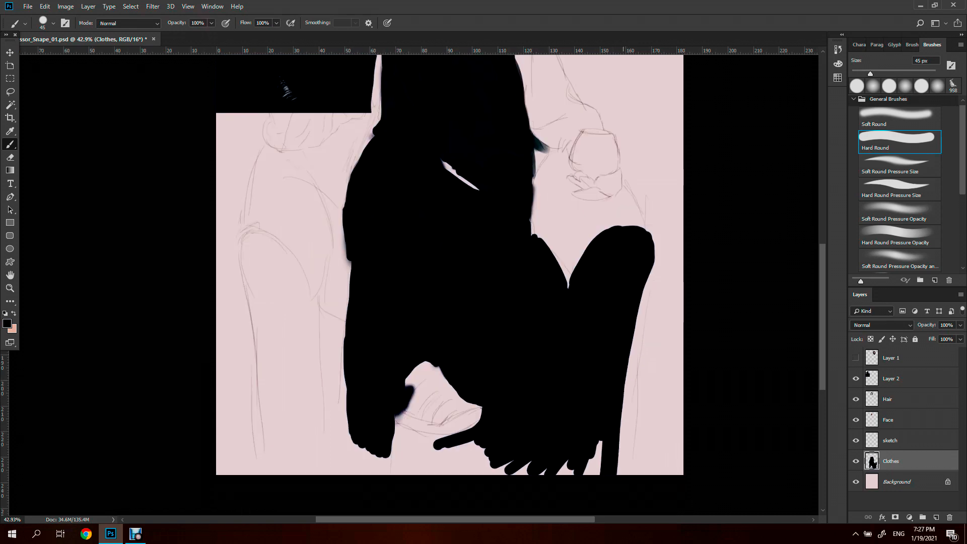
pyautogui.moveTo(625, 343); pyautogui.dragTo(610, 474)
pyautogui.moveTo(524, 466); pyautogui.dragTo(373, 468)
pyautogui.moveTo(483, 444); pyautogui.dragTo(337, 474)
pyautogui.press('e')
pyautogui.moveTo(401, 378); pyautogui.dragTo(400, 424)
pyautogui.press('b')
# Step: Extend the left armrest's edge and paint the left armrest black
pyautogui.moveTo(361, 335)
pyautogui.mouseDown()
pyautogui.moveTo(353, 512)
pyautogui.moveTo(327, 456)
pyautogui.mouseUp()
pyautogui.moveTo(348, 414); pyautogui.dragTo(340, 507)
pyautogui.scroll(5, 453, 277)
pyautogui.moveTo(303, 378)
pyautogui.mouseDown()
pyautogui.moveTo(282, 438)
pyautogui.moveTo(327, 433)
pyautogui.mouseUp()
pyautogui.moveTo(332, 439); pyautogui.dragTo(340, 496)
pyautogui.moveTo(287, 404)
pyautogui.mouseDown()
pyautogui.moveTo(297, 471)
pyautogui.moveTo(287, 514)
pyautogui.mouseUp()
pyautogui.scroll(-2, 302, 453)
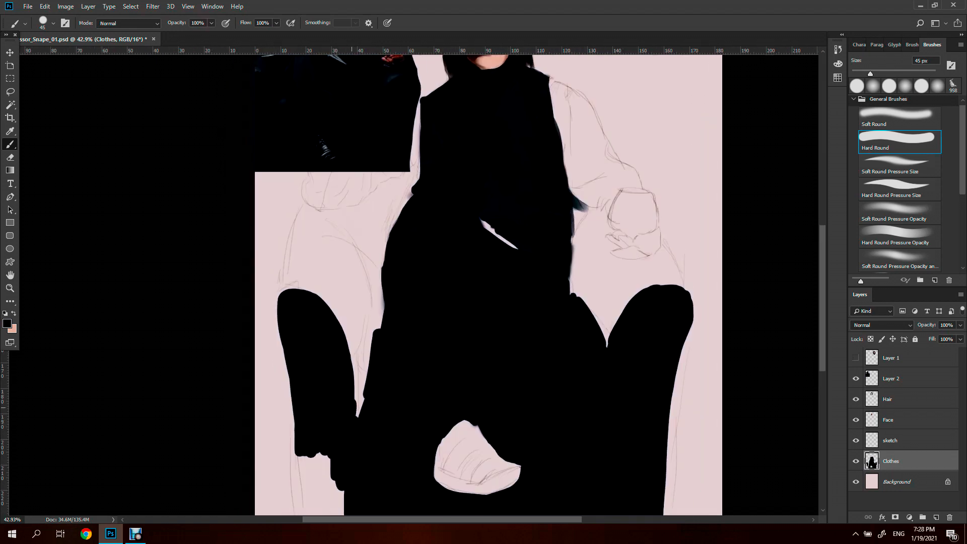
pyautogui.moveTo(352, 383); pyautogui.dragTo(342, 489)
pyautogui.scroll(-2, 343, 453)
pyautogui.moveTo(322, 385); pyautogui.dragTo(290, 466)
# Step: Clean up and repaint the left armrest's inner edge in black
pyautogui.press('e')
pyautogui.scroll(2, 479, 283)
pyautogui.scroll(3, 479, 282)
pyautogui.press('b')
pyautogui.moveTo(385, 322)
pyautogui.mouseDown()
pyautogui.moveTo(358, 373)
pyautogui.moveTo(370, 378)
pyautogui.moveTo(359, 464)
pyautogui.mouseUp()
pyautogui.moveTo(358, 366); pyautogui.dragTo(353, 471)
pyautogui.scroll(-2, 353, 404)
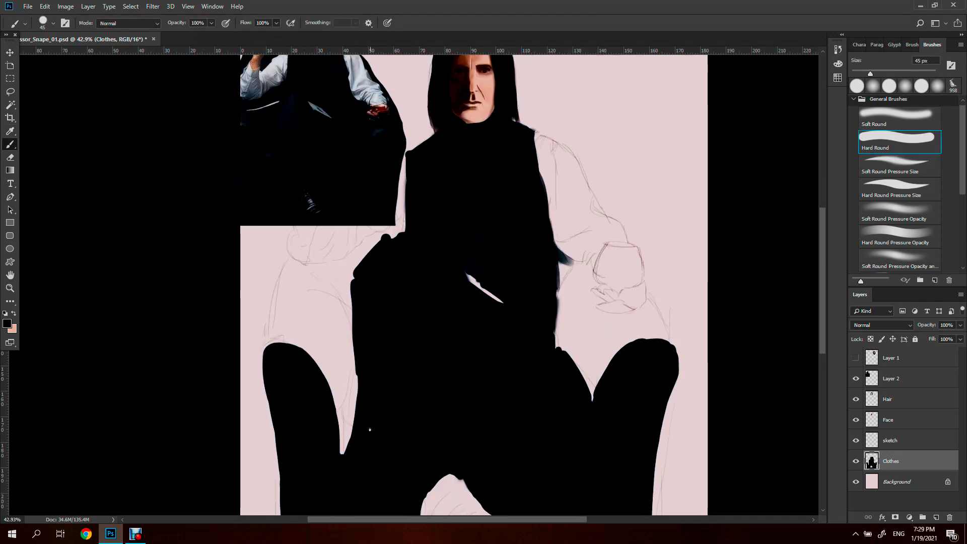
pyautogui.moveTo(355, 365); pyautogui.dragTo(340, 454)
# Step: Paint the dark hand on the right armrest and the robe's right edge black
pyautogui.press('i')
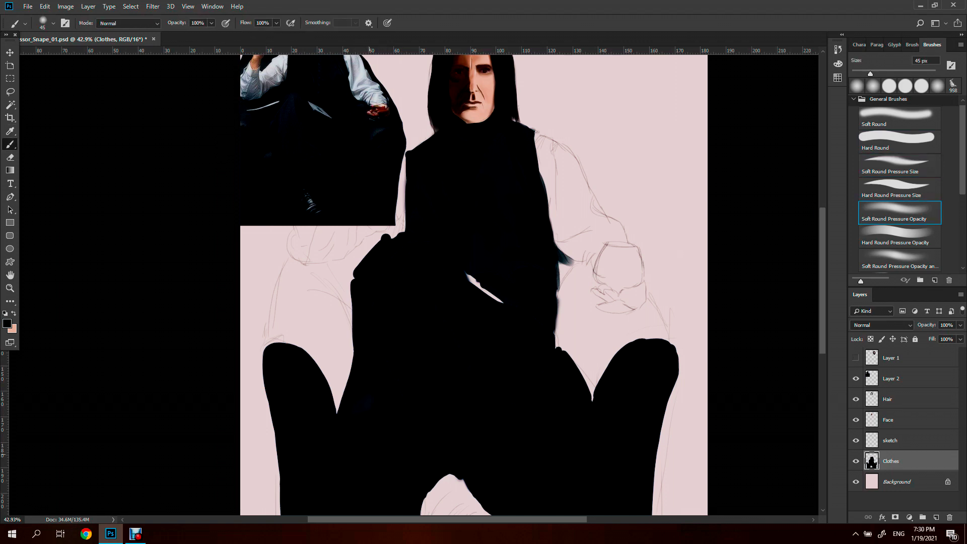
pyautogui.scroll(2, 483, 282)
pyautogui.moveTo(409, 272); pyautogui.dragTo(425, 242)
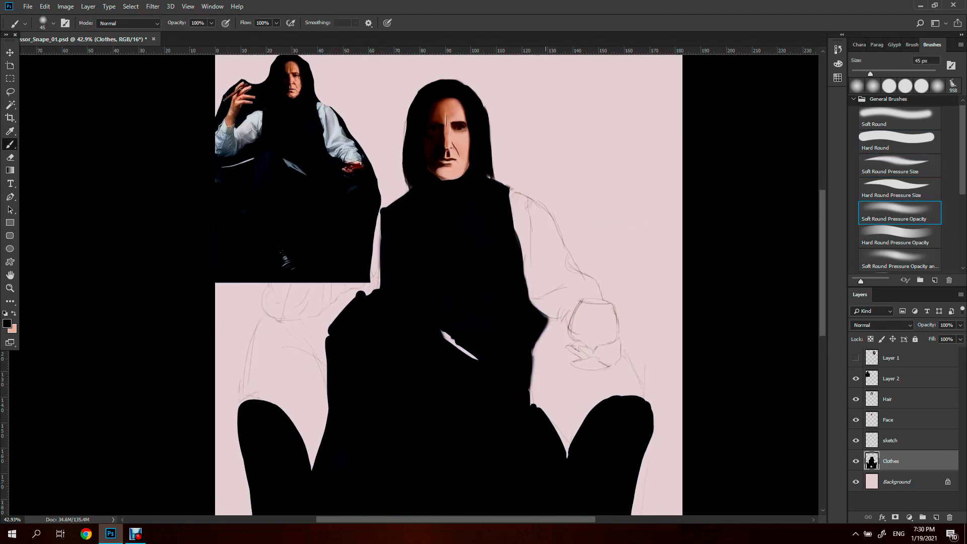
pyautogui.press('b')
pyautogui.moveTo(564, 330); pyautogui.dragTo(551, 365)
pyautogui.moveTo(534, 328)
pyautogui.mouseDown()
pyautogui.moveTo(577, 378)
pyautogui.moveTo(567, 458)
pyautogui.moveTo(589, 378)
pyautogui.mouseUp()
pyautogui.moveTo(572, 423)
pyautogui.mouseDown()
pyautogui.moveTo(597, 398)
pyautogui.moveTo(592, 378)
pyautogui.moveTo(597, 393)
pyautogui.moveTo(572, 367)
pyautogui.mouseUp()
pyautogui.moveTo(859, 75); pyautogui.dragTo(857, 74)
# Step: Add a thin stroke near the hand with a 15 px Hard Round Pressure Size brush
pyautogui.keyDown('ctrl'); pyautogui.click(585, 359); pyautogui.keyUp('ctrl')
pyautogui.press('.')
pyautogui.moveTo(629, 357)
pyautogui.mouseDown()
pyautogui.moveTo(626, 332)
pyautogui.moveTo(640, 321)
pyautogui.mouseUp()
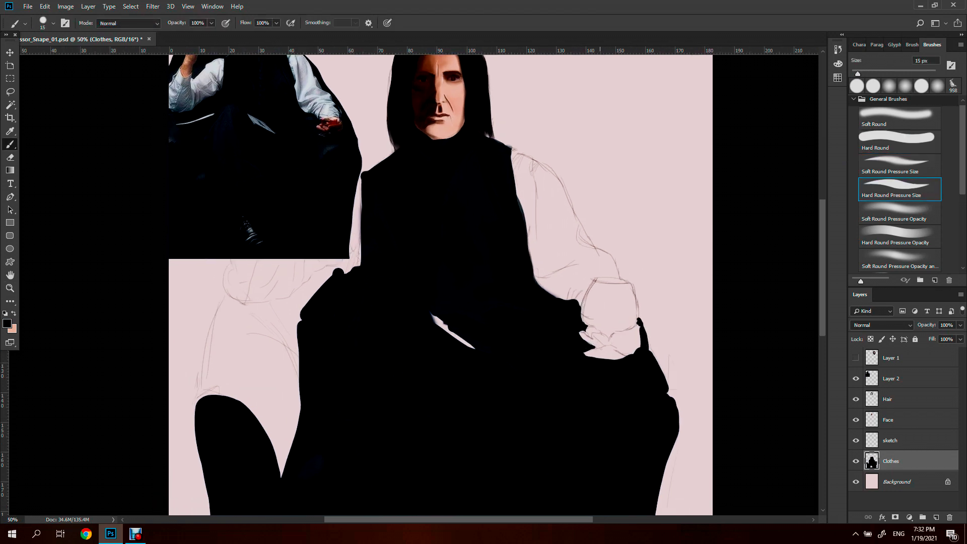
pyautogui.moveTo(438, 252); pyautogui.dragTo(436, 338)
# Step: On the sketch layer, repaint the white streak grey-blue
pyautogui.press('alt')
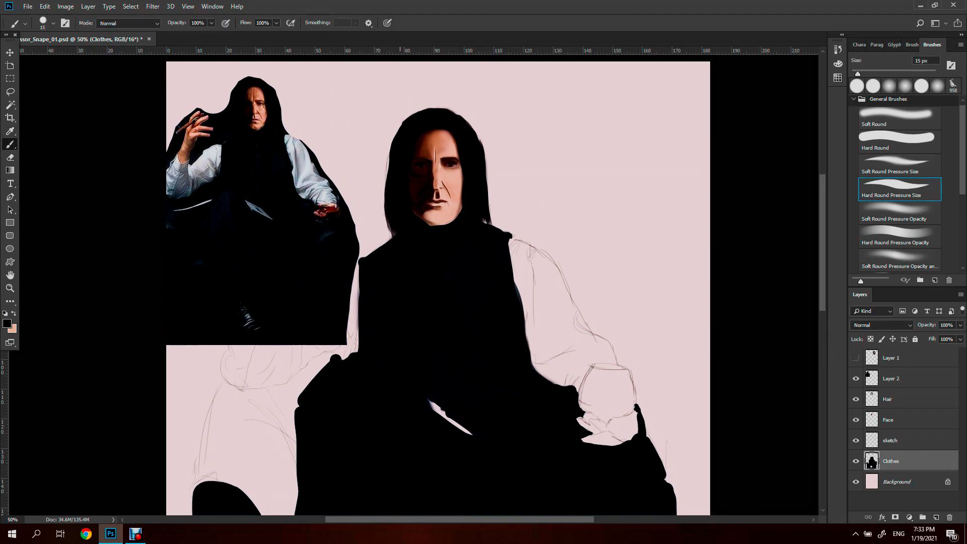
pyautogui.press('e')
pyautogui.hotkey('alt', ']')
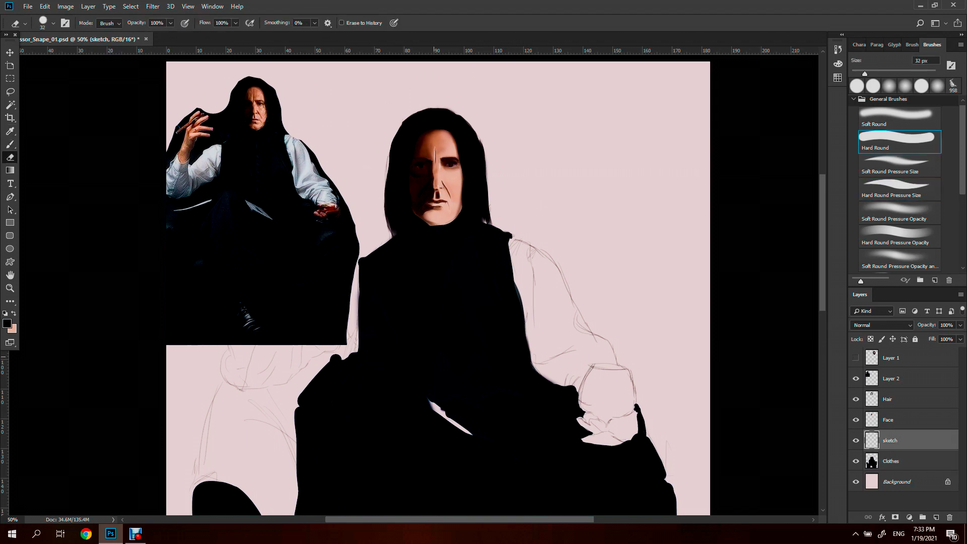
pyautogui.press('b')
pyautogui.moveTo(429, 402); pyautogui.dragTo(470, 433)
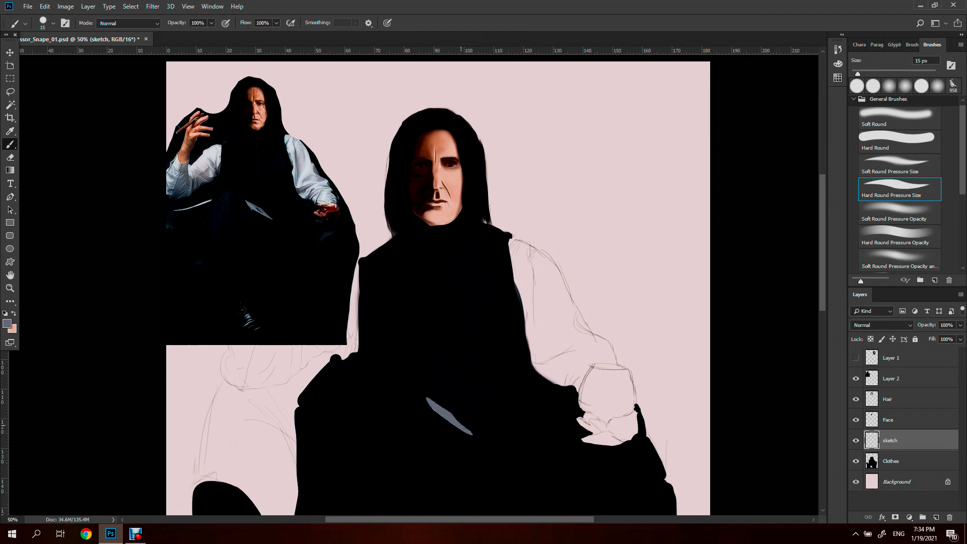
# Step: Set up a 10 px Soft Round Pressure Size brush at 16% flow
pyautogui.press(',')
pyautogui.hotkey('alt', '[')
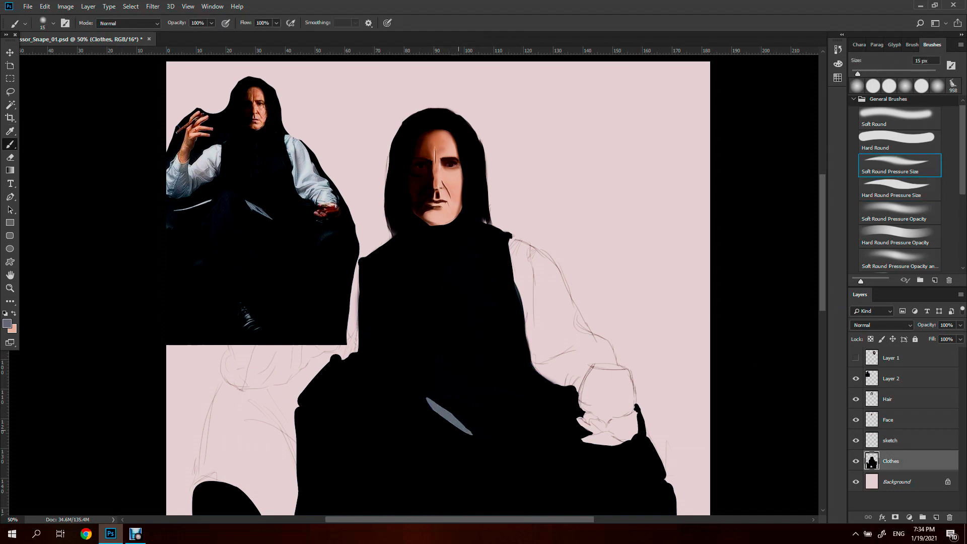
pyautogui.click(906, 446)
pyautogui.hotkey('shift', '1')
pyautogui.hotkey('shift', '6')
pyautogui.press('[')
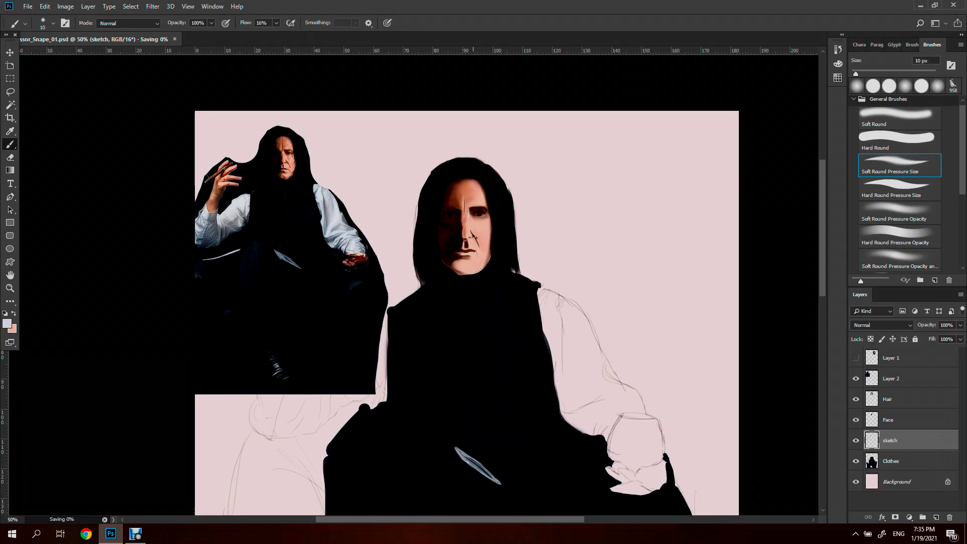
# Step: Review the whole painting, then ready a 21 px Hard Round brush at 100% flow on Clothes
pyautogui.click(856, 379)
pyautogui.press('z')
pyautogui.moveTo(687, 320); pyautogui.dragTo(625, 317)
pyautogui.click(906, 462)
pyautogui.click(856, 378)
pyautogui.moveTo(315, 202); pyautogui.dragTo(353, 202)
pyautogui.press('b')
pyautogui.click(900, 189)
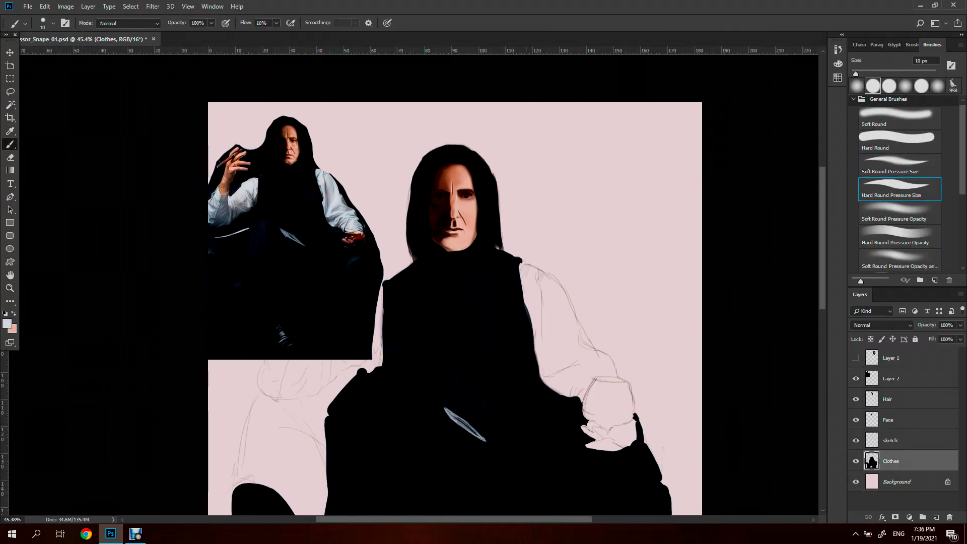
pyautogui.hotkey('shift', '0')
pyautogui.press(']')
pyautogui.press(']')
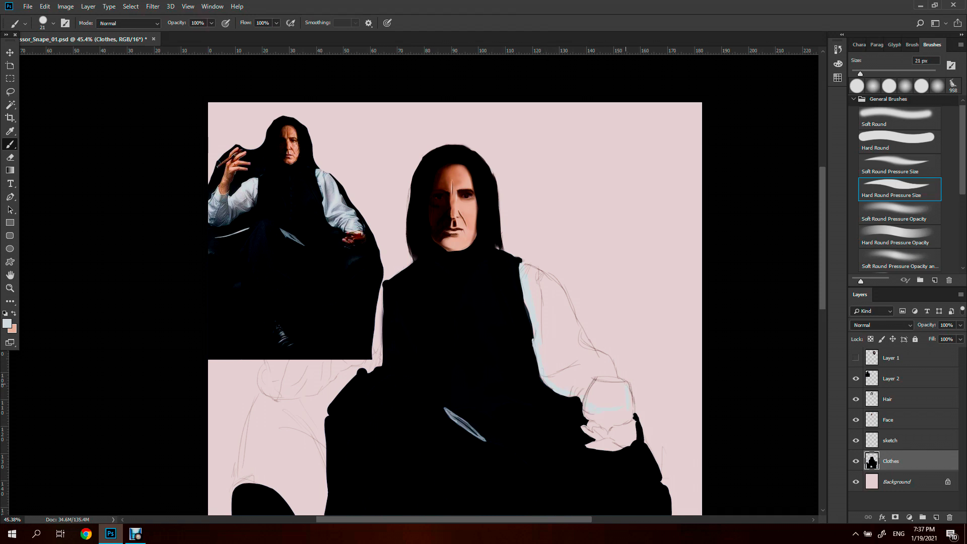
# Step: Move the reference photo right and fill the left sleeve pale blue at 41 px
pyautogui.press(']')
pyautogui.press(']')
pyautogui.press(',')
pyautogui.press(',')
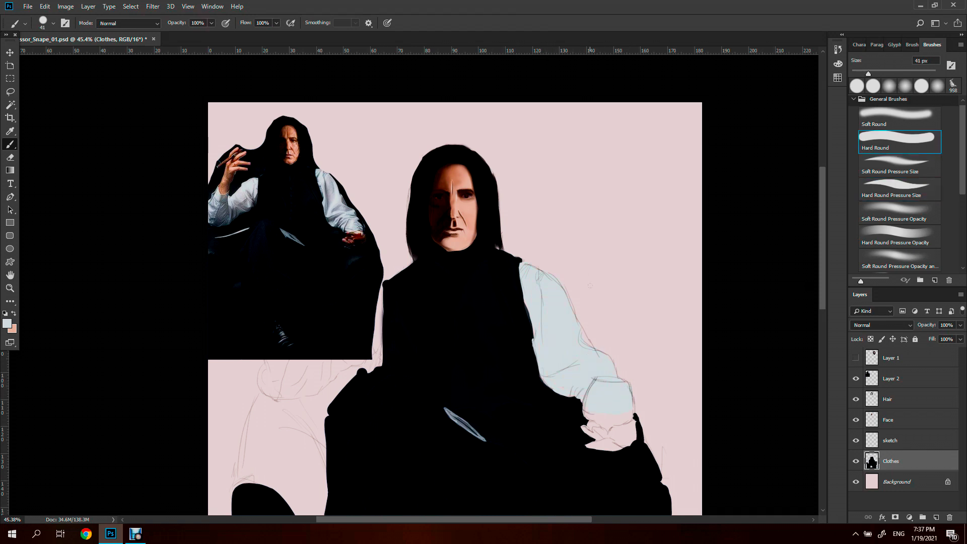
pyautogui.moveTo(292, 242); pyautogui.dragTo(592, 271)
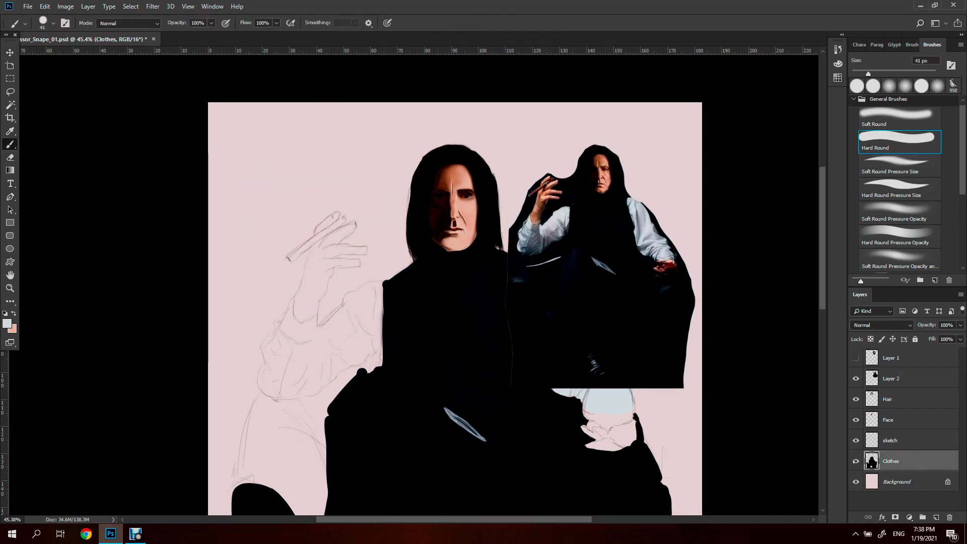
pyautogui.moveTo(341, 337); pyautogui.dragTo(361, 305)
# Step: Darken the vest edge beside the sleeve with a 14 px black brush
pyautogui.press('.')
pyautogui.press('.')
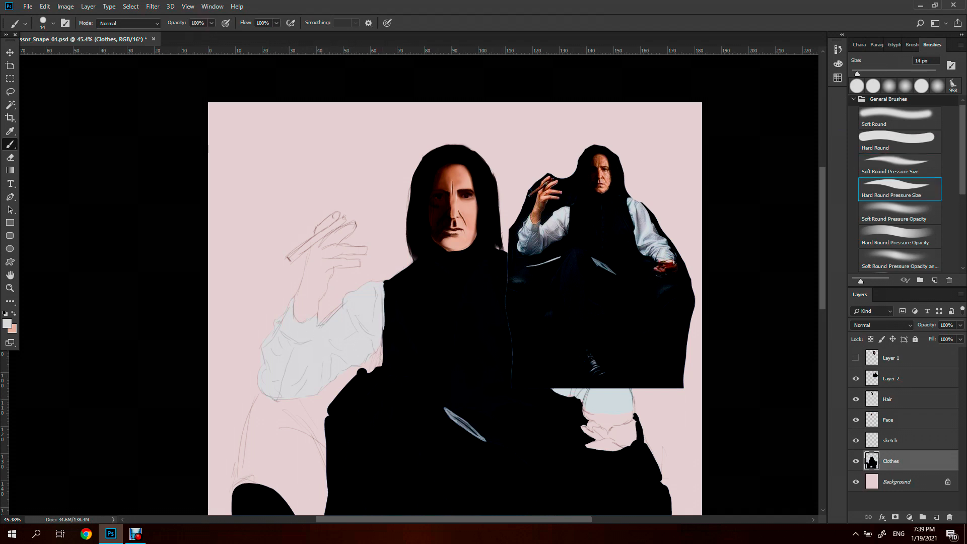
pyautogui.keyDown('alt'); pyautogui.click(384, 303); pyautogui.keyUp('alt')
pyautogui.moveTo(383, 345); pyautogui.dragTo(387, 280)
# Step: Paint grey shading down the sleeve fold at 37% flow
pyautogui.keyDown('alt'); pyautogui.click(401, 270); pyautogui.keyUp('alt')
pyautogui.hotkey('shift', '3')
pyautogui.hotkey('shift', '7')
pyautogui.moveTo(302, 323); pyautogui.dragTo(294, 351)
pyautogui.moveTo(315, 317); pyautogui.dragTo(279, 398)
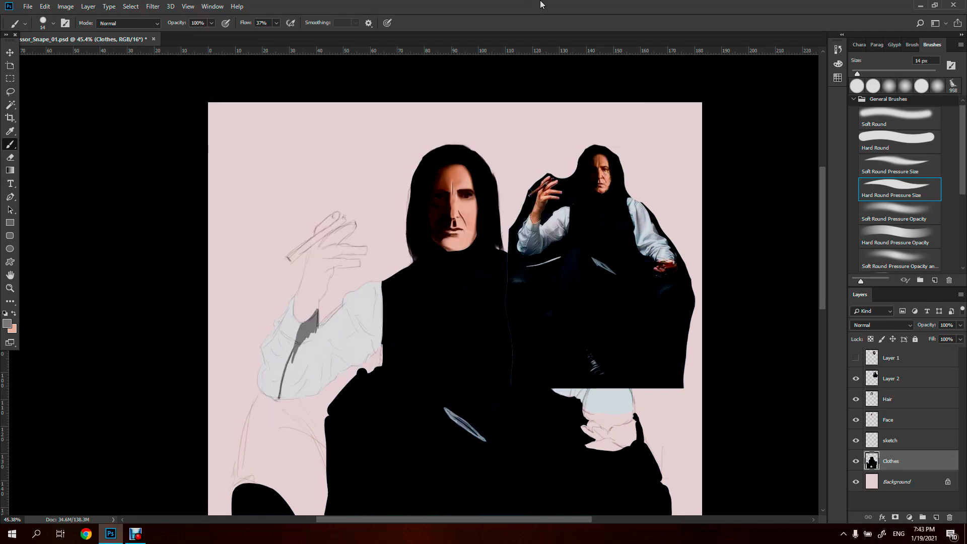
# Step: Shade the sleeve fold and its lower edge dark grey with the Hard Round brush
pyautogui.click(897, 139)
pyautogui.moveTo(316, 328)
pyautogui.mouseDown()
pyautogui.moveTo(313, 378)
pyautogui.moveTo(285, 395)
pyautogui.moveTo(305, 393)
pyautogui.mouseUp()
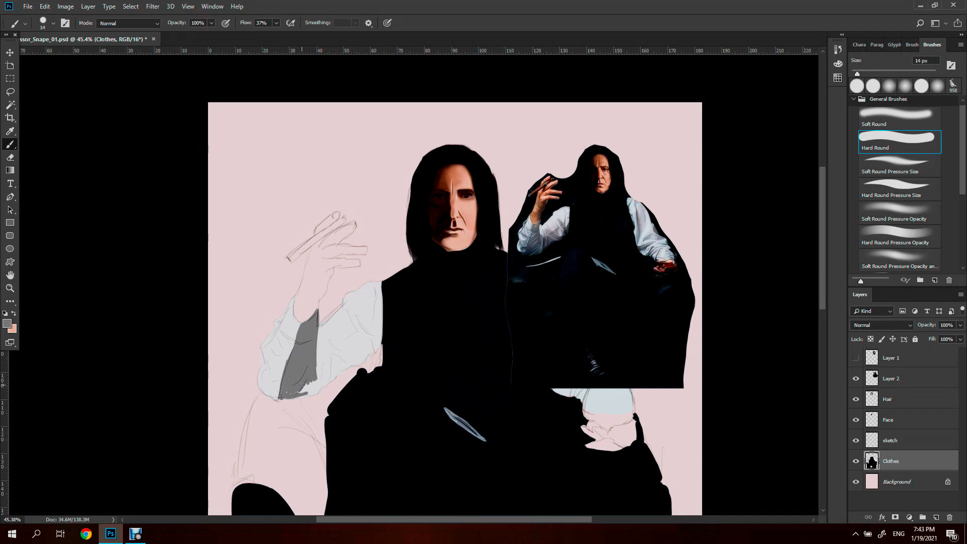
pyautogui.press('Tab')
pyautogui.scroll(3, 410, 438)
pyautogui.moveTo(365, 277)
pyautogui.mouseDown()
pyautogui.moveTo(348, 312)
pyautogui.moveTo(267, 368)
pyautogui.moveTo(237, 376)
pyautogui.mouseUp()
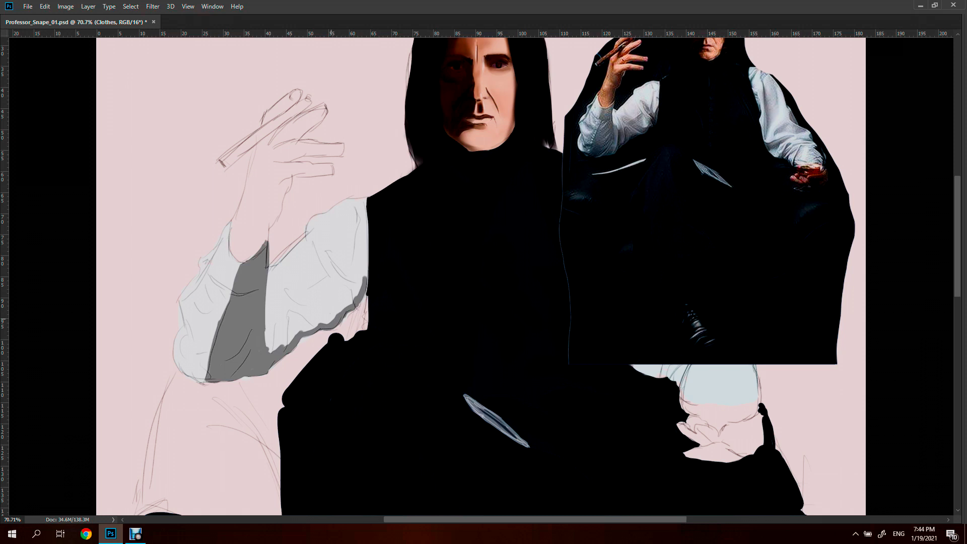
# Step: Shade the upper sleeve fold dark grey and softly shade down the left sleeve
pyautogui.scroll(-2, 424, 324)
pyautogui.moveTo(329, 323); pyautogui.dragTo(358, 315)
pyautogui.moveTo(357, 276)
pyautogui.mouseDown()
pyautogui.moveTo(378, 300)
pyautogui.moveTo(340, 315)
pyautogui.moveTo(380, 301)
pyautogui.moveTo(379, 240)
pyautogui.moveTo(383, 295)
pyautogui.moveTo(327, 309)
pyautogui.mouseUp()
pyautogui.press('Tab')
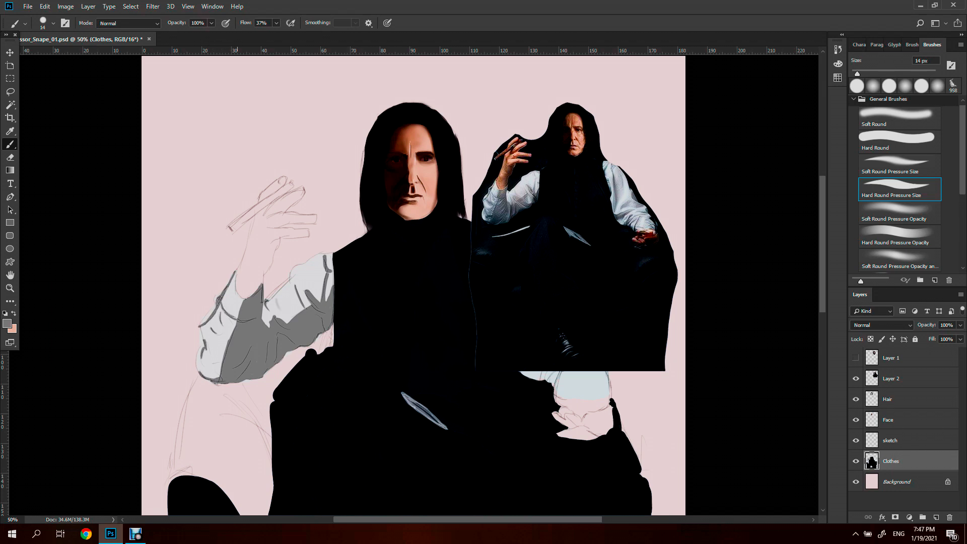
pyautogui.press('.')
pyautogui.moveTo(229, 319); pyautogui.dragTo(211, 361)
pyautogui.moveTo(242, 300); pyautogui.dragTo(217, 376)
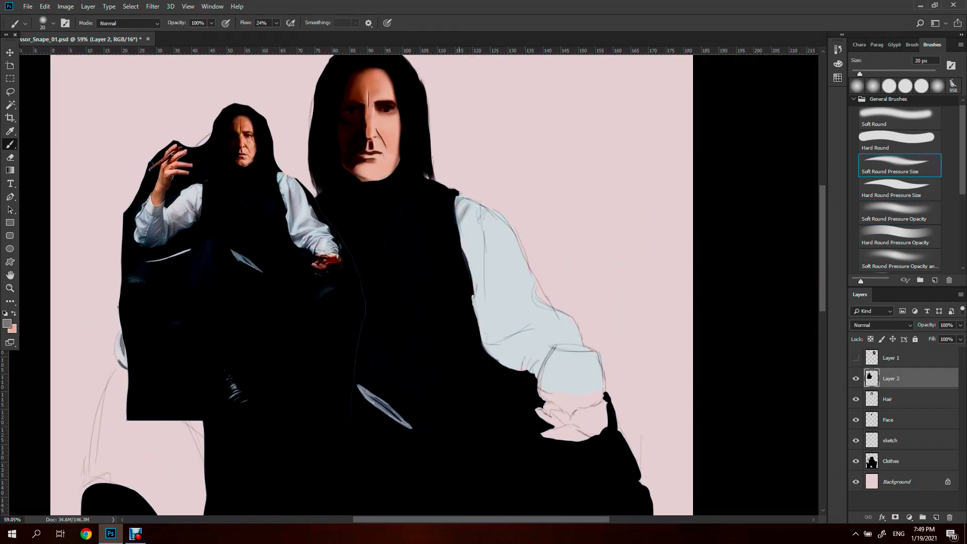
# Step: Shade the right sleeve's inner edge grey, adding darker strokes at 89% flow
pyautogui.moveTo(484, 234); pyautogui.dragTo(484, 341)
pyautogui.moveTo(536, 287); pyautogui.dragTo(547, 307)
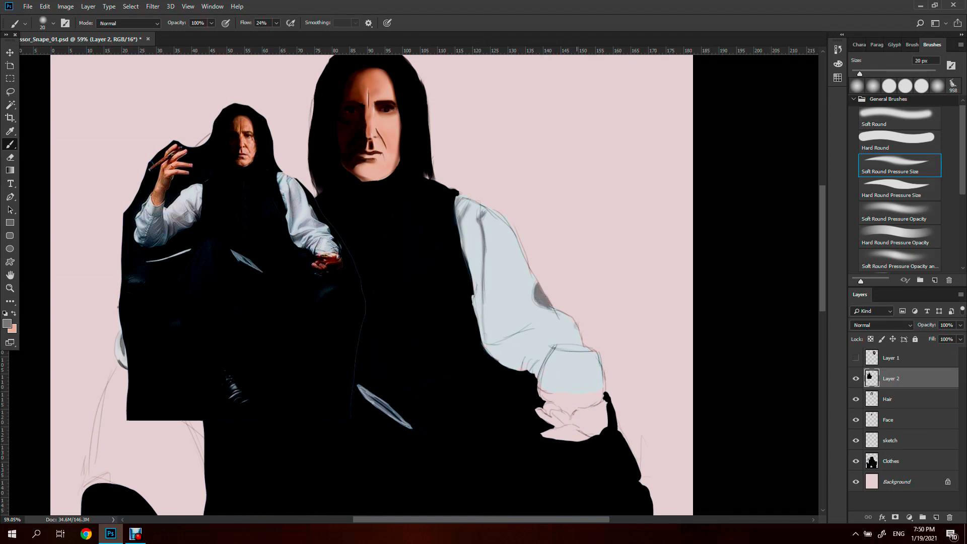
pyautogui.moveTo(483, 318); pyautogui.dragTo(532, 329)
pyautogui.hotkey('shift', '8')
pyautogui.hotkey('shift', '9')
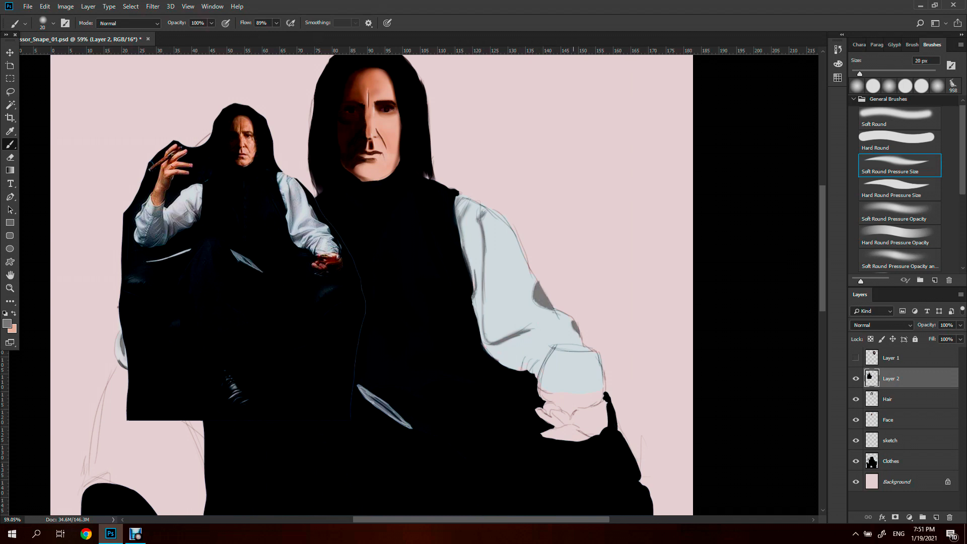
pyautogui.moveTo(490, 354)
pyautogui.mouseDown()
pyautogui.moveTo(533, 332)
pyautogui.moveTo(524, 368)
pyautogui.moveTo(504, 351)
pyautogui.moveTo(492, 364)
pyautogui.mouseUp()
# Step: Soften the white sleeve fold with grey using a pressure-opacity brush
pyautogui.press('.')
pyautogui.press('.')
pyautogui.press('.')
pyautogui.moveTo(557, 331)
pyautogui.mouseDown()
pyautogui.moveTo(514, 358)
pyautogui.moveTo(501, 308)
pyautogui.mouseUp()
pyautogui.moveTo(564, 313)
pyautogui.mouseDown()
pyautogui.moveTo(537, 325)
pyautogui.moveTo(501, 317)
pyautogui.moveTo(499, 327)
pyautogui.mouseUp()
# Step: Add soft grey shading along the sleeve's left side
pyautogui.click(900, 169)
pyautogui.moveTo(483, 221); pyautogui.dragTo(481, 272)
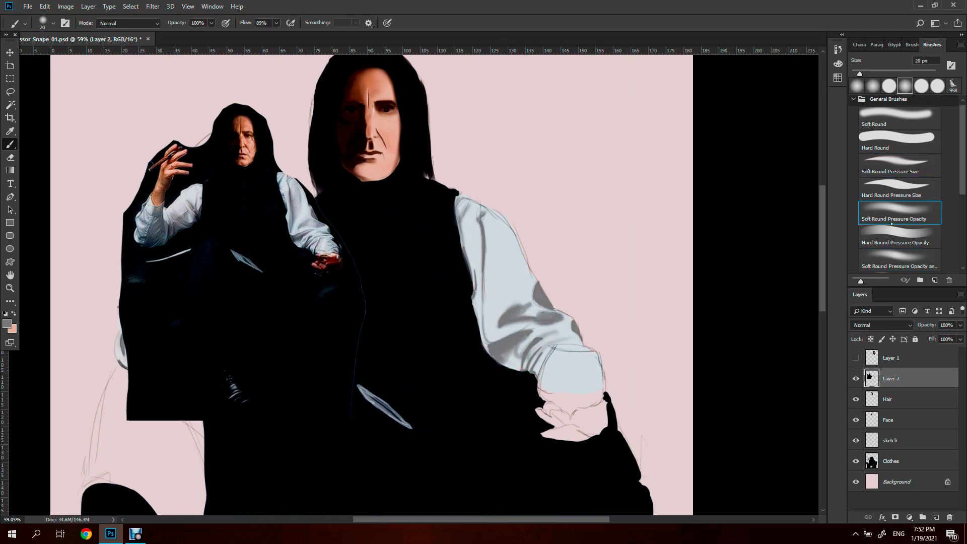
pyautogui.click(900, 215)
pyautogui.moveTo(492, 238); pyautogui.dragTo(483, 310)
pyautogui.moveTo(509, 225); pyautogui.dragTo(482, 318)
pyautogui.moveTo(481, 237); pyautogui.dragTo(478, 322)
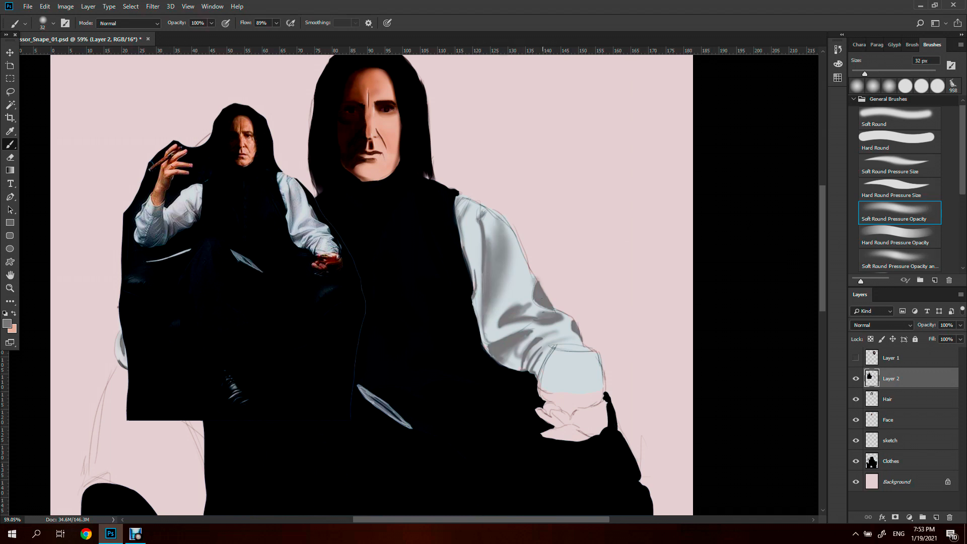
pyautogui.hscroll(-3, 503, 277)
pyautogui.press('m')
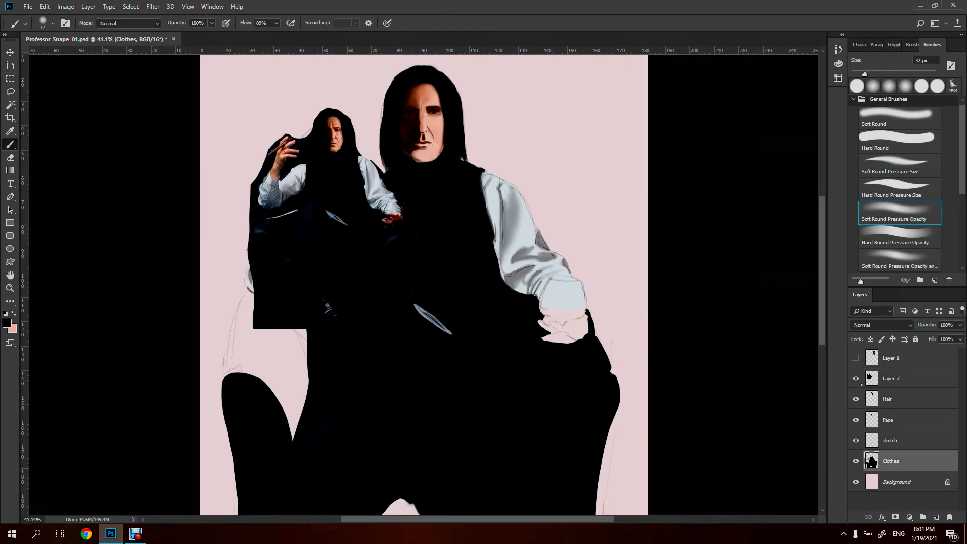
# Step: Adjust the eyedropper sample size and set the brush flow to 18%
pyautogui.press('i')
pyautogui.rightClick(370, 176)
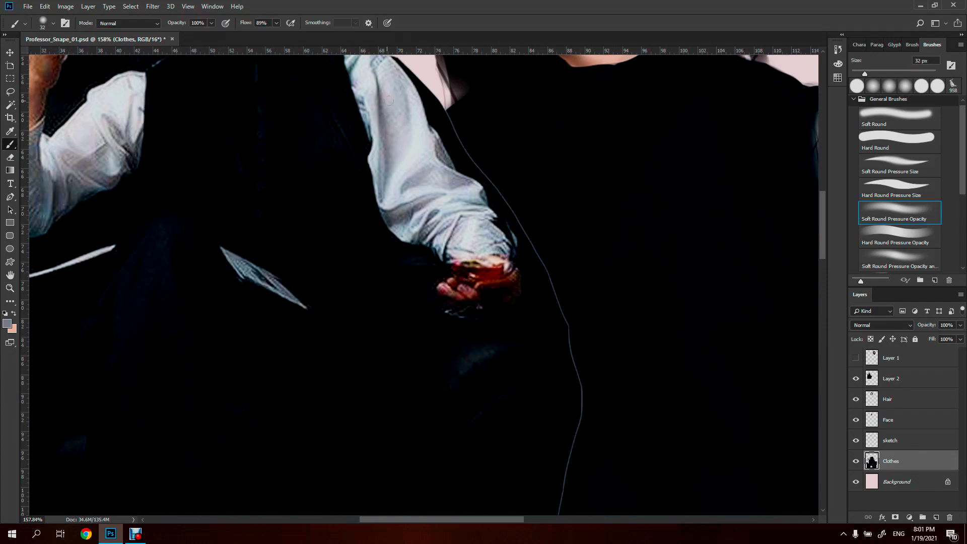
pyautogui.hotkey('shift', '6')
pyautogui.hotkey('shift', '1')
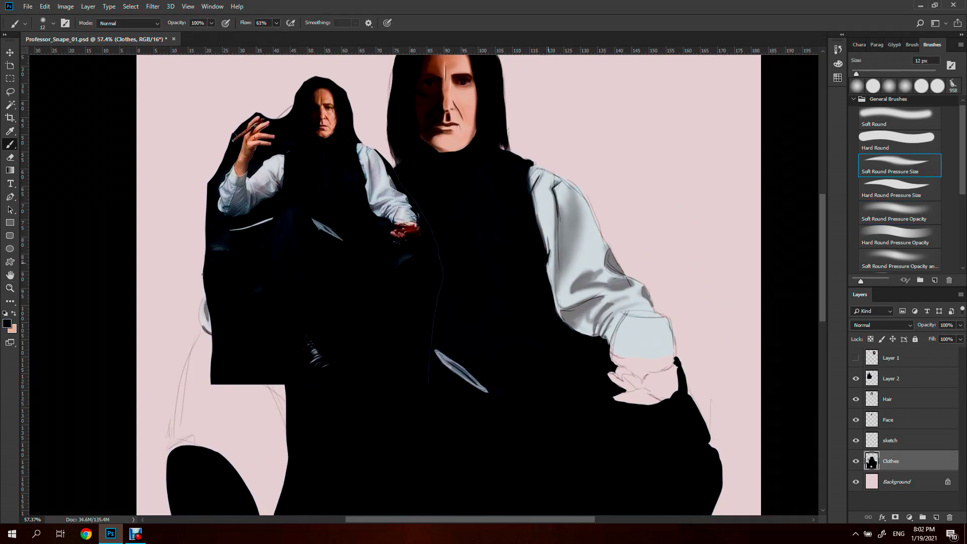
pyautogui.hotkey('shift', '1')
pyautogui.hotkey('shift', '8')
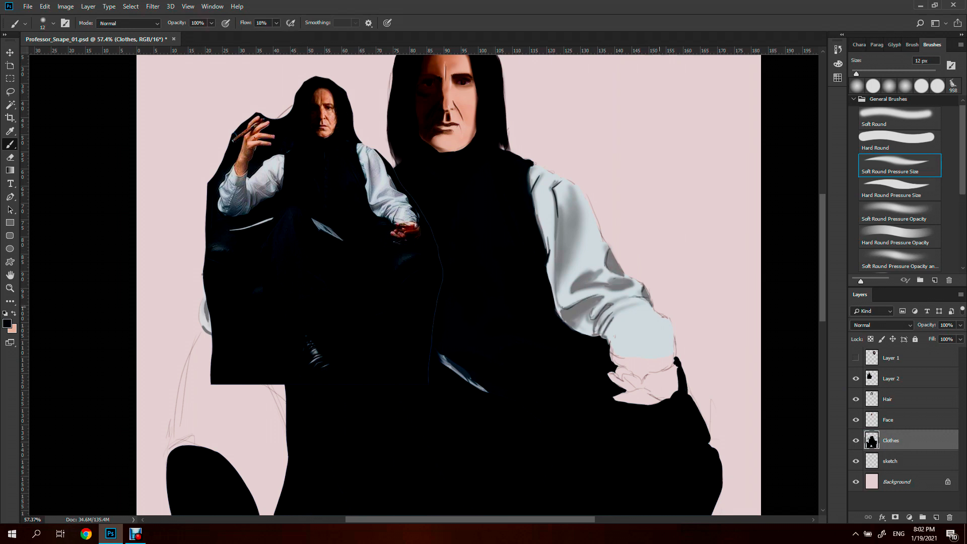
pyautogui.scroll(3, 651, 304)
pyautogui.scroll(-3, 656, 360)
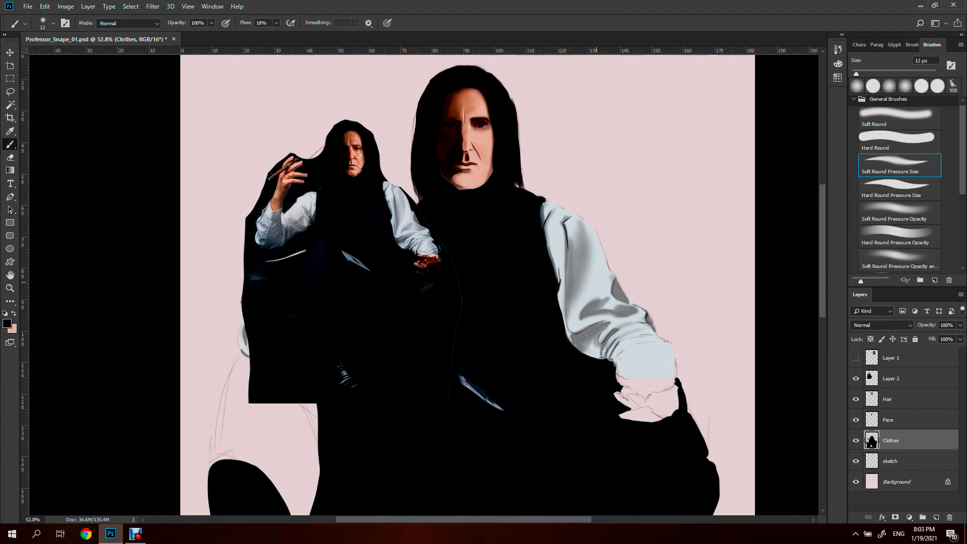
# Step: Pick light grey with a Soft Round Pressure Opacity brush and move the reference photo onto the chest
pyautogui.press('.')
pyautogui.keyDown('alt'); pyautogui.click(578, 302); pyautogui.keyUp('alt')
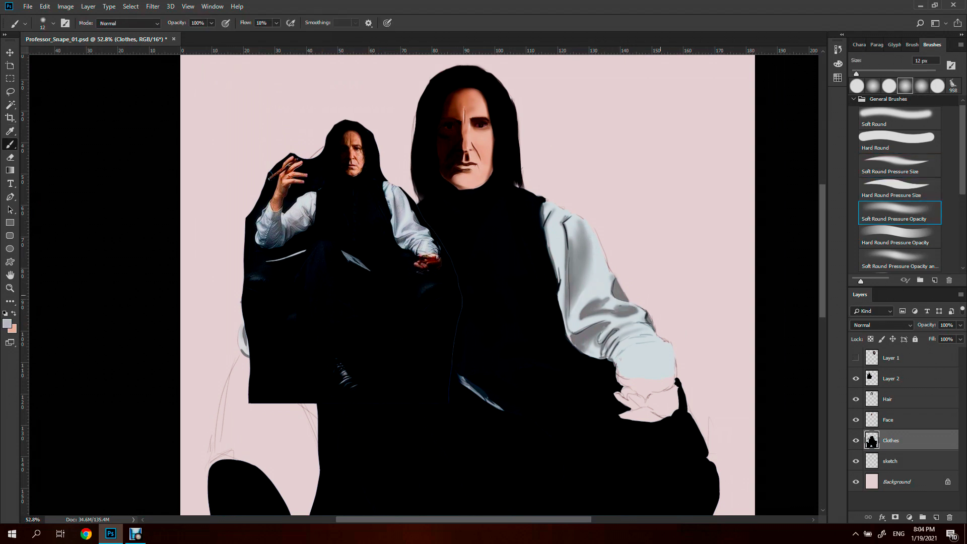
pyautogui.press('.')
pyautogui.press(',')
pyautogui.press(',')
pyautogui.press('.')
pyautogui.press('.')
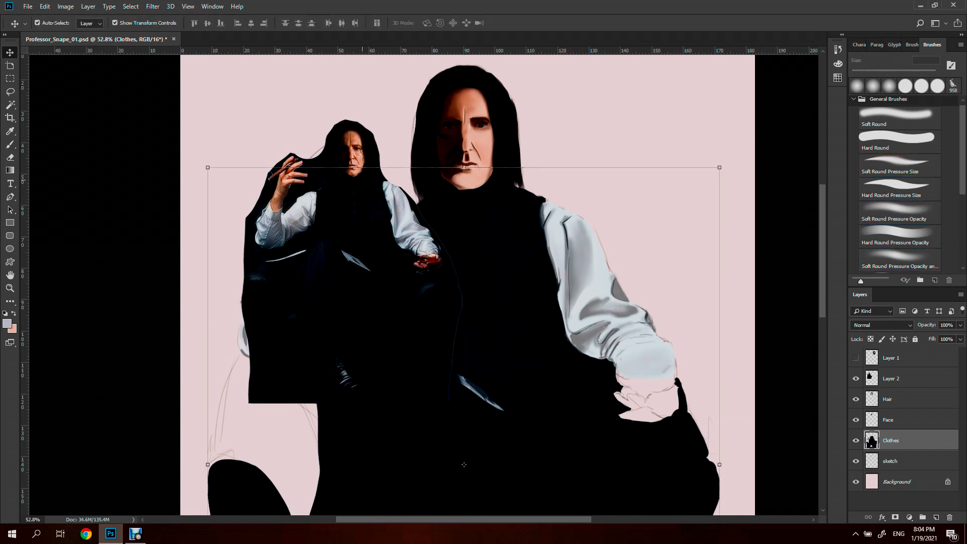
pyautogui.moveTo(289, 230); pyautogui.dragTo(416, 326)
pyautogui.press('i')
pyautogui.press('b')
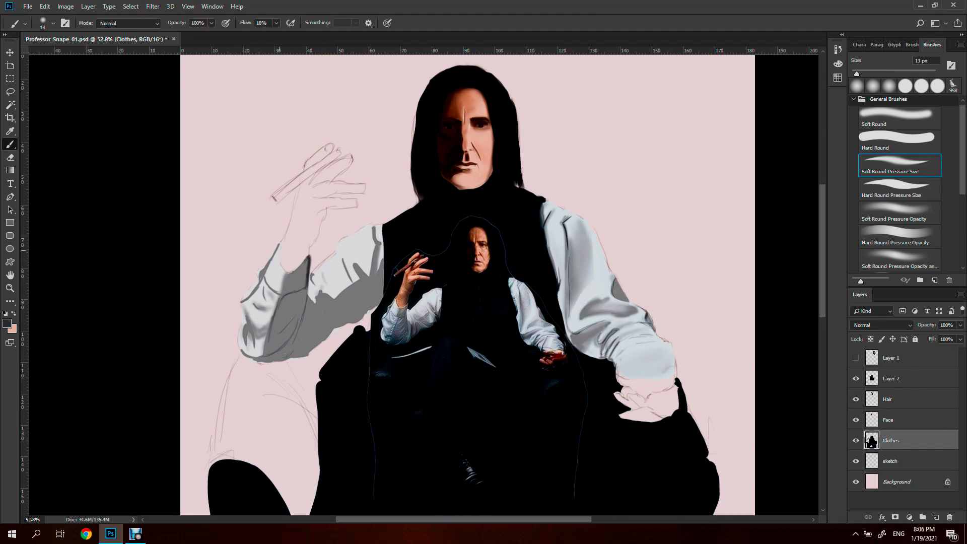
# Step: Raise the brush flow to 38% and settle on the Soft Round Pressure Opacity brush
pyautogui.moveTo(277, 24); pyautogui.dragTo(285, 36)
pyautogui.press('.')
pyautogui.press('.')
pyautogui.press(',')
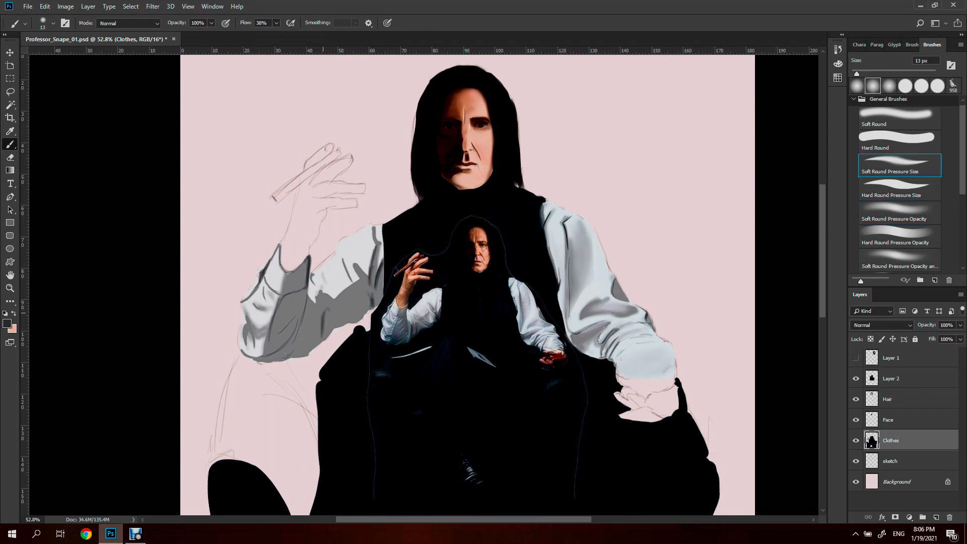
pyautogui.press('.')
pyautogui.press('.')
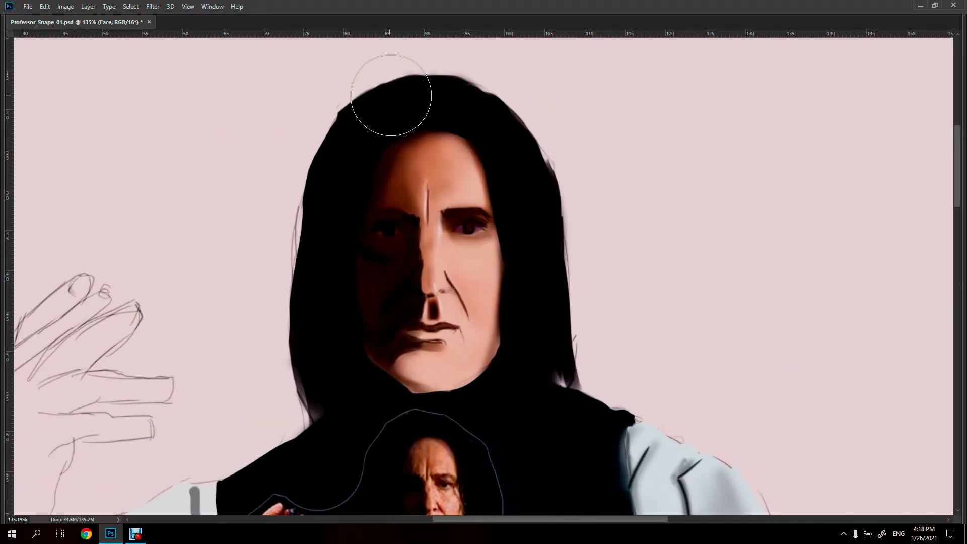
# Step: Sample skin and dark brown tones with a Soft Round Pressure Opacity brush at 33% flow
pyautogui.press('Tab')
pyautogui.press('.')
pyautogui.press('.')
pyautogui.keyDown('alt'); pyautogui.click(431, 184); pyautogui.keyUp('alt')
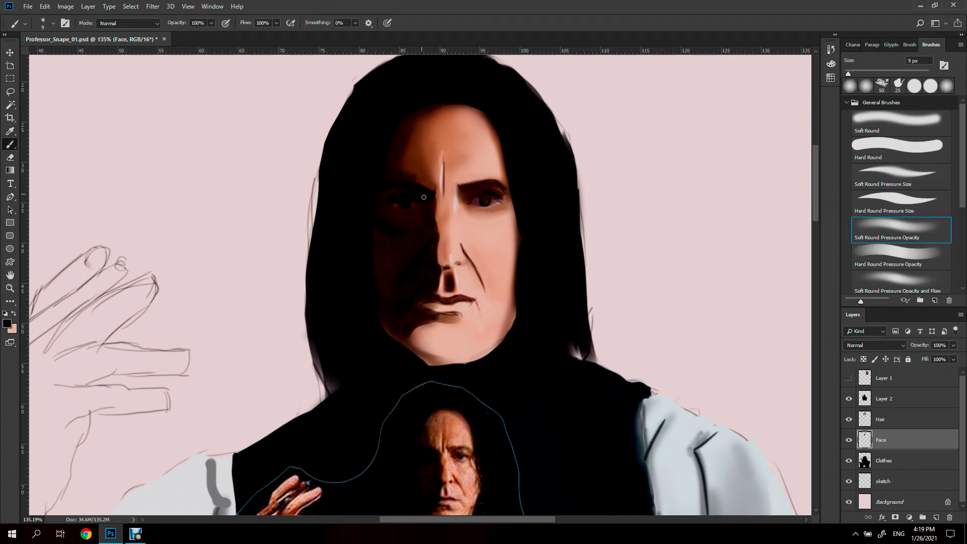
pyautogui.keyDown('alt'); pyautogui.click(460, 232); pyautogui.keyUp('alt')
pyautogui.hotkey('shift', '3')
pyautogui.hotkey('shift', '3')
pyautogui.keyDown('alt'); pyautogui.click(429, 429); pyautogui.keyUp('alt')
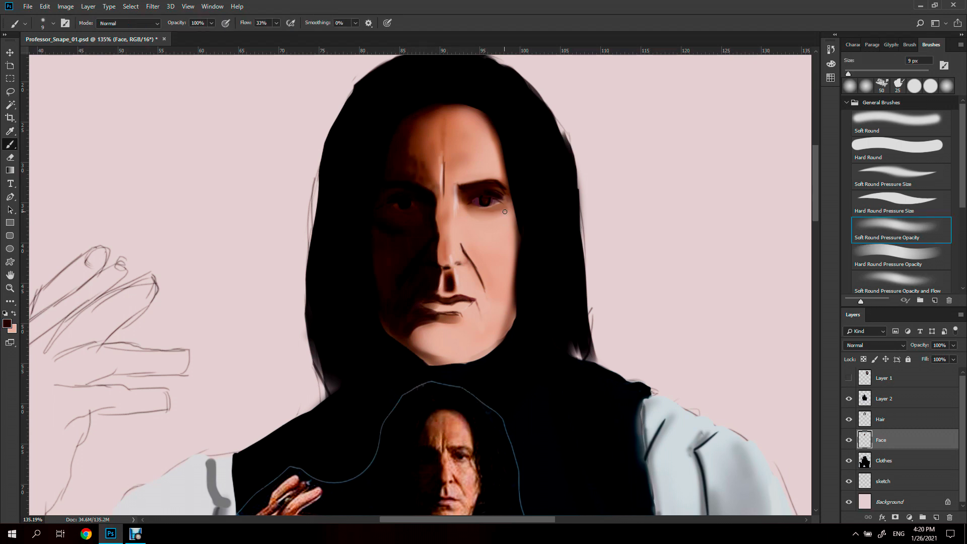
# Step: Dab the eye colour into the right eye with a Hard Round brush at 59% flow
pyautogui.press('alt')
pyautogui.keyDown('alt'); pyautogui.click(456, 194); pyautogui.keyUp('alt')
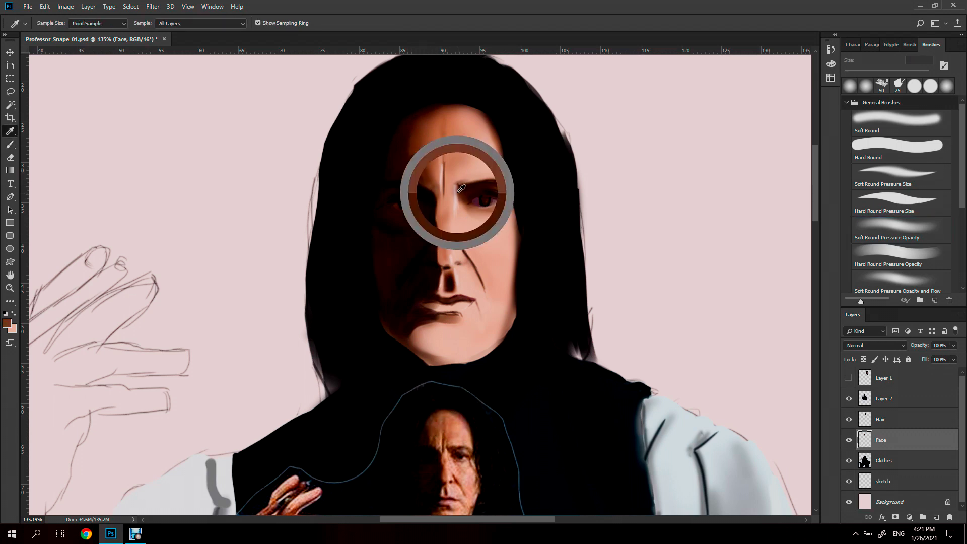
pyautogui.keyDown('alt'); pyautogui.click(480, 199); pyautogui.keyUp('alt')
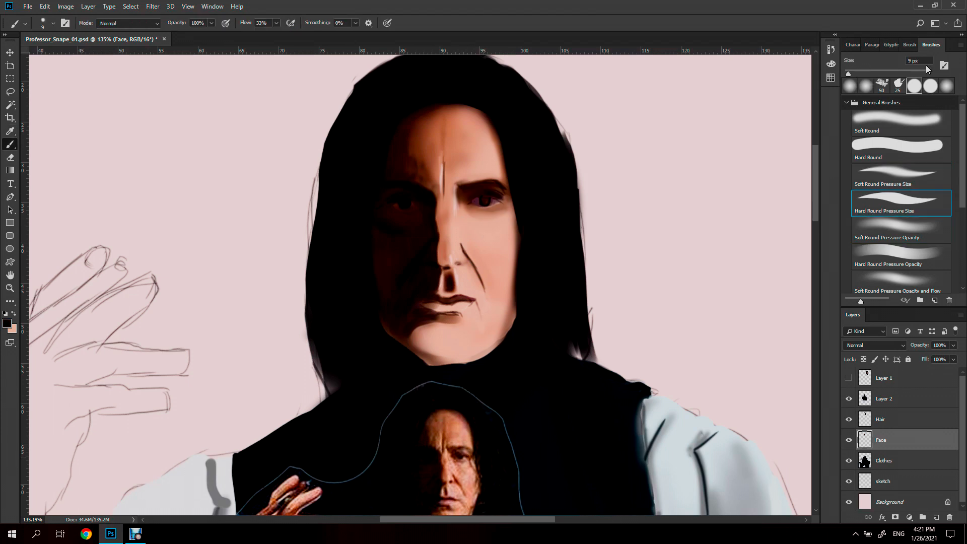
pyautogui.scroll(5, 508, 206)
pyautogui.hotkey('shift', '5')
pyautogui.hotkey('shift', '9')
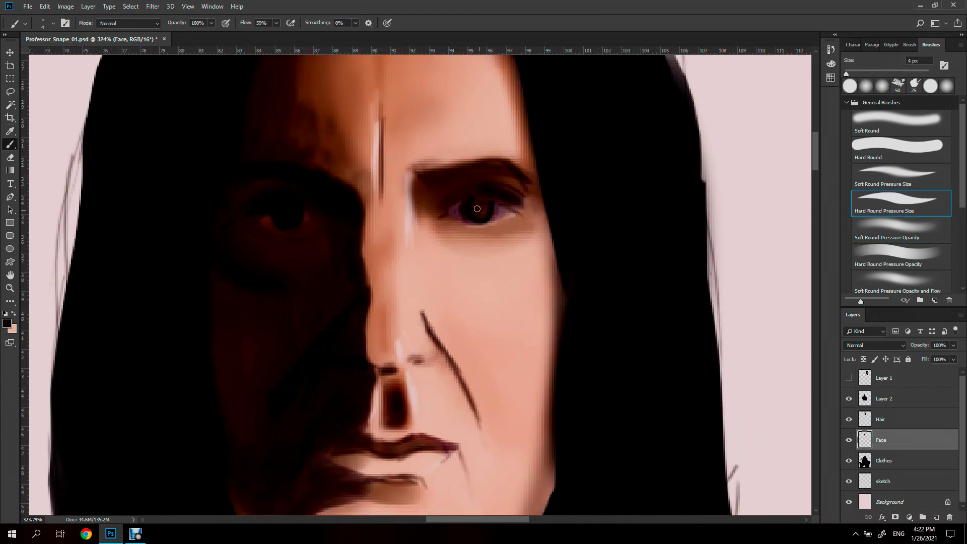
pyautogui.keyDown('alt'); pyautogui.click(489, 219); pyautogui.keyUp('alt')
pyautogui.scroll(-5, 504, 227)
pyautogui.scroll(2, 505, 112)
pyautogui.keyDown('alt'); pyautogui.click(505, 112); pyautogui.keyUp('alt')
pyautogui.press('.')
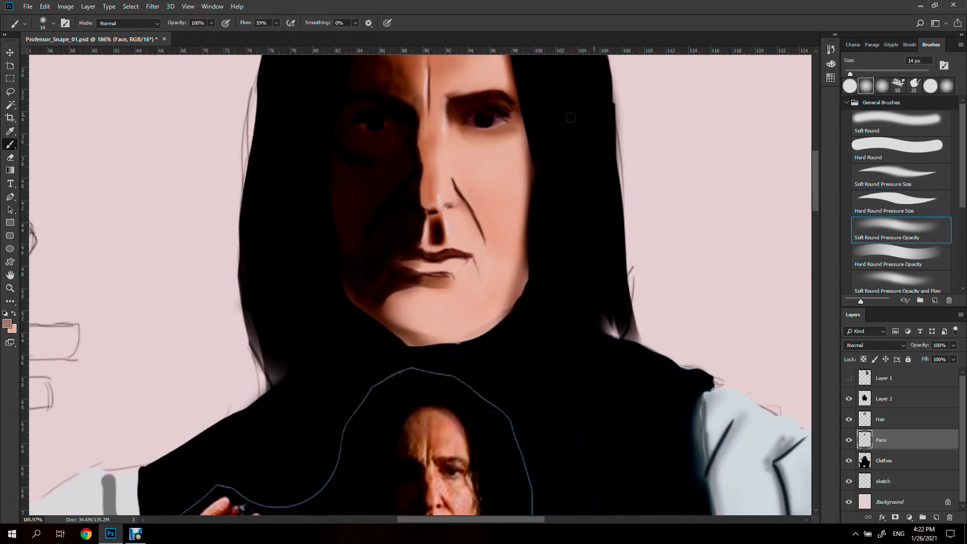
# Step: Detail the eye with near-black and skin tones, then bring the whole figure into view
pyautogui.scroll(-2, 507, 149)
pyautogui.scroll(-2, 460, 194)
pyautogui.keyDown('alt'); pyautogui.click(489, 152); pyautogui.keyUp('alt')
pyautogui.keyDown('alt'); pyautogui.click(456, 223); pyautogui.keyUp('alt')
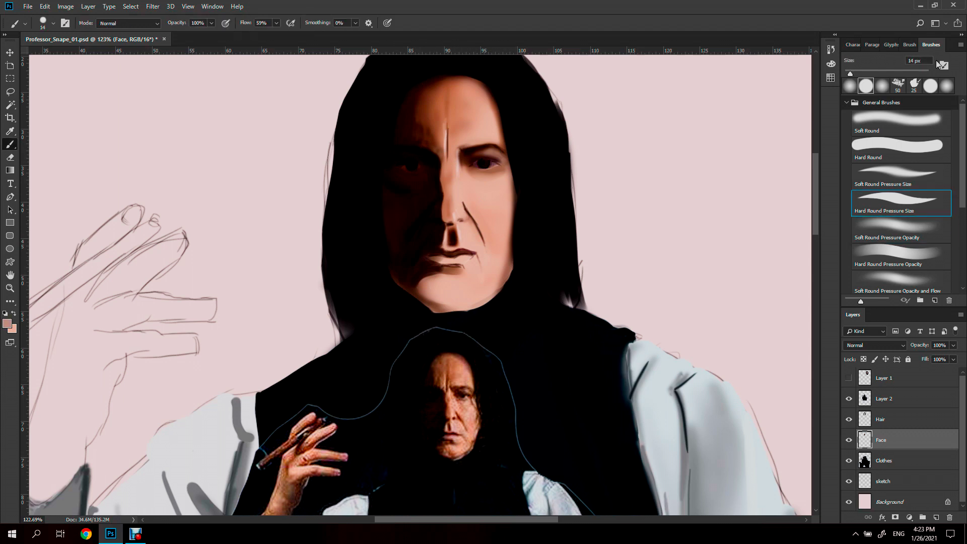
pyautogui.scroll(10, 482, 149)
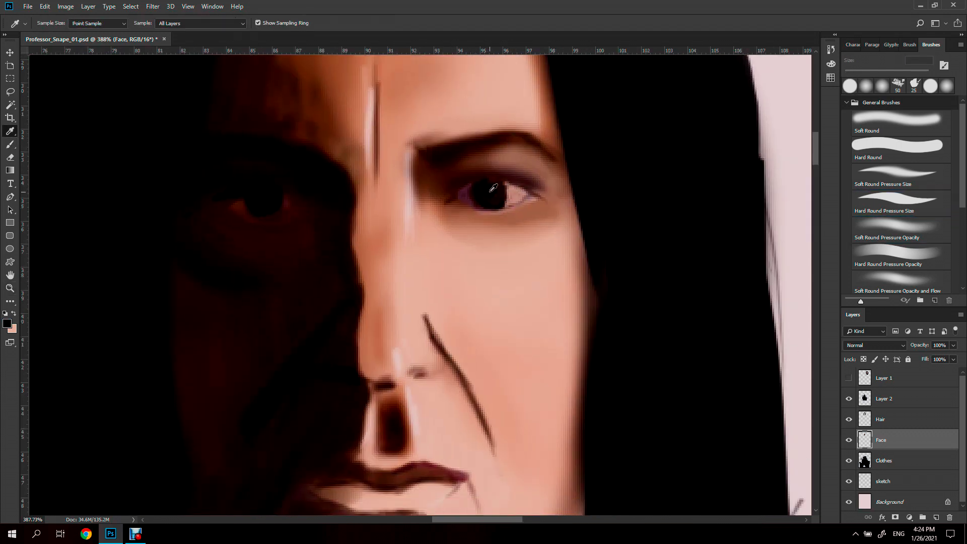
pyautogui.scroll(3, 526, 193)
pyautogui.scroll(3, 523, 194)
pyautogui.scroll(-3, 522, 193)
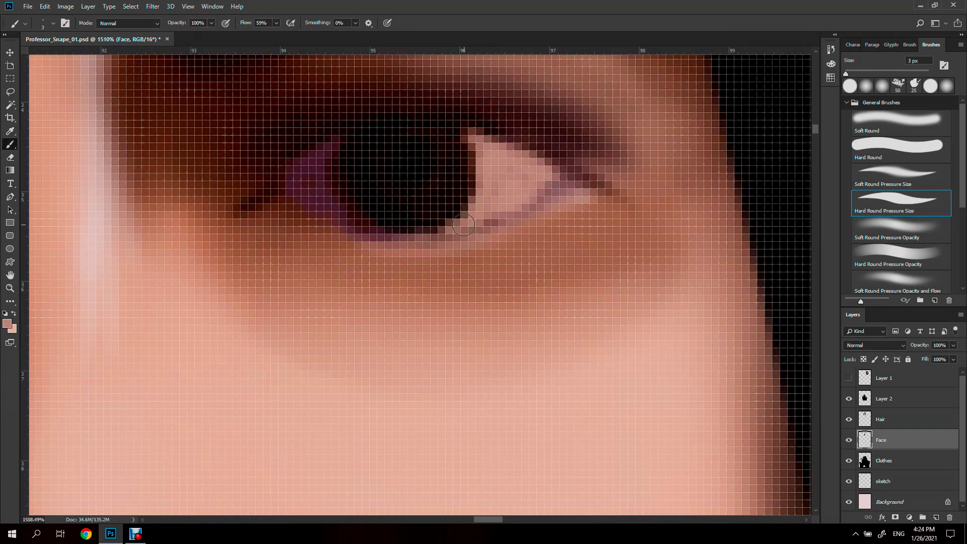
pyautogui.scroll(-5, 522, 193)
pyautogui.moveTo(480, 259); pyautogui.dragTo(527, 180)
pyautogui.press('b')
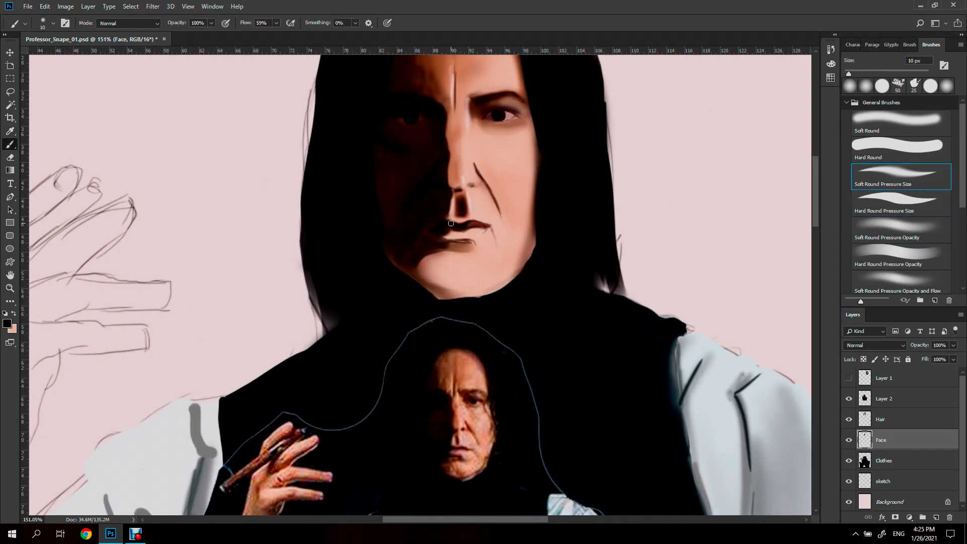
# Step: Paint the lips with reddish and dark maroon tones
pyautogui.scroll(5, 485, 236)
pyautogui.keyDown('alt'); pyautogui.click(432, 160); pyautogui.keyUp('alt')
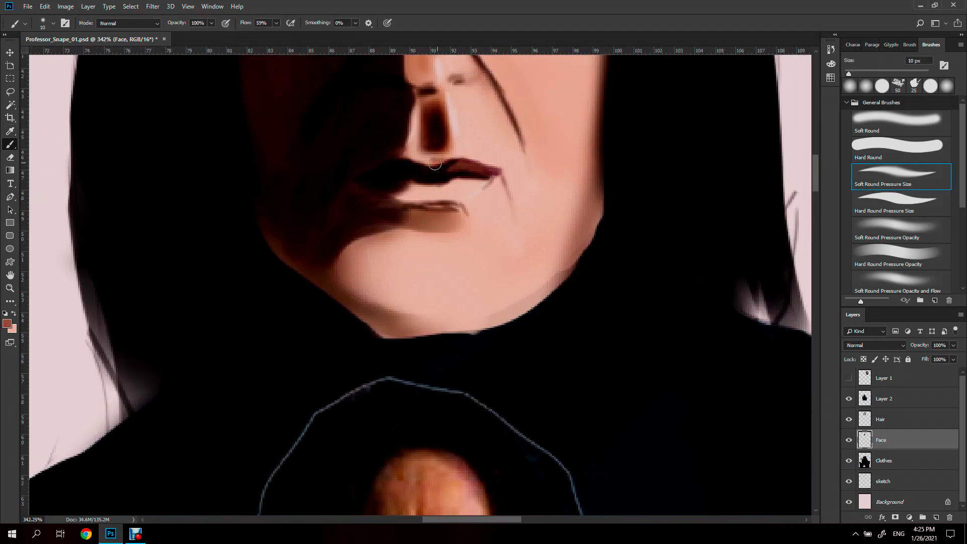
pyautogui.scroll(-3, 518, 205)
pyautogui.press('i')
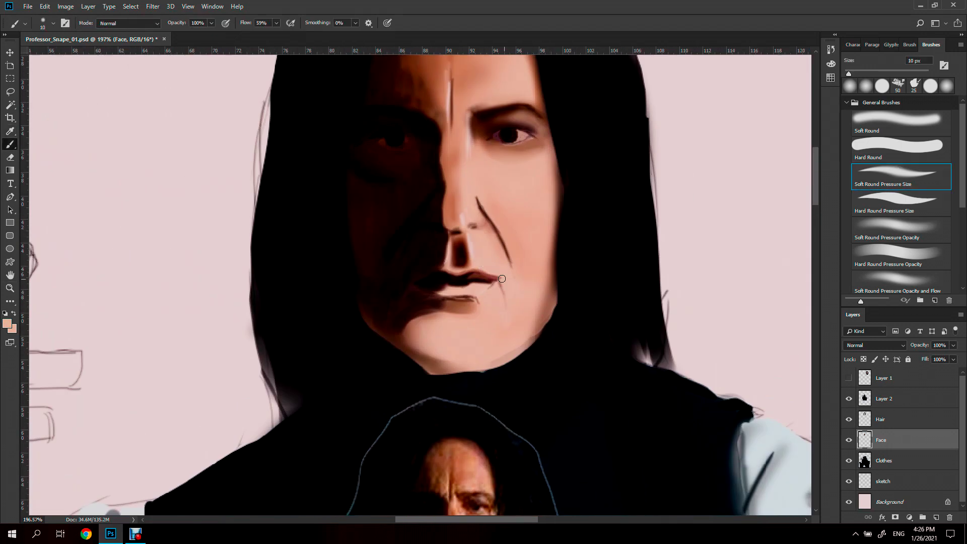
pyautogui.press('b')
pyautogui.keyDown('alt'); pyautogui.click(465, 225); pyautogui.keyUp('alt')
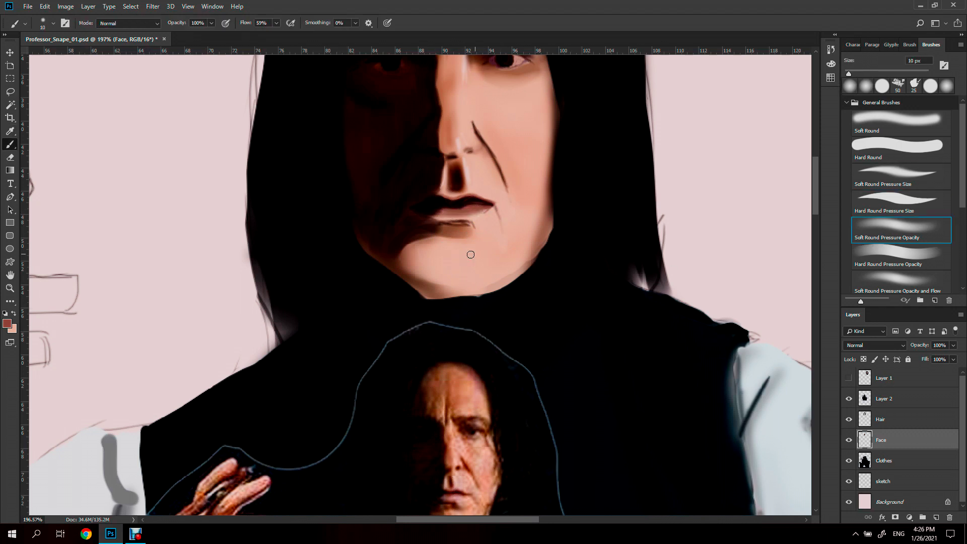
pyautogui.keyDown('alt'); pyautogui.click(455, 503); pyautogui.keyUp('alt')
pyautogui.press('b')
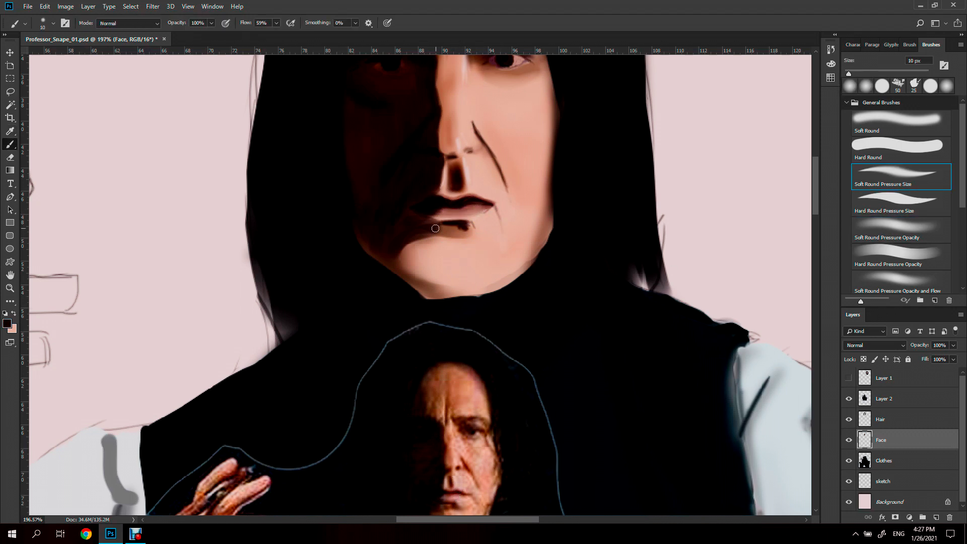
# Step: Zoom out and make the Hair layer active for erasing
pyautogui.scroll(-5, 447, 235)
pyautogui.press('z')
pyautogui.click(891, 420)
pyautogui.press('e')
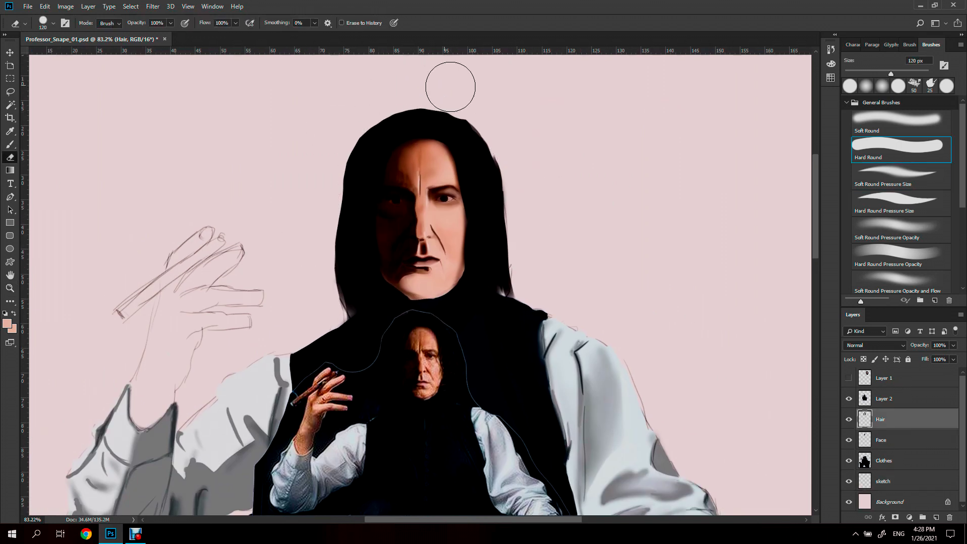
# Step: Trim the top of the hair with a 62 px eraser and paint dark along its top-right edge
pyautogui.press('[')
pyautogui.press('[')
pyautogui.press('[')
pyautogui.moveTo(564, 160); pyautogui.dragTo(481, 240)
pyautogui.moveTo(296, 181); pyautogui.dragTo(361, 178)
pyautogui.press('b')
pyautogui.moveTo(863, 73); pyautogui.dragTo(852, 74)
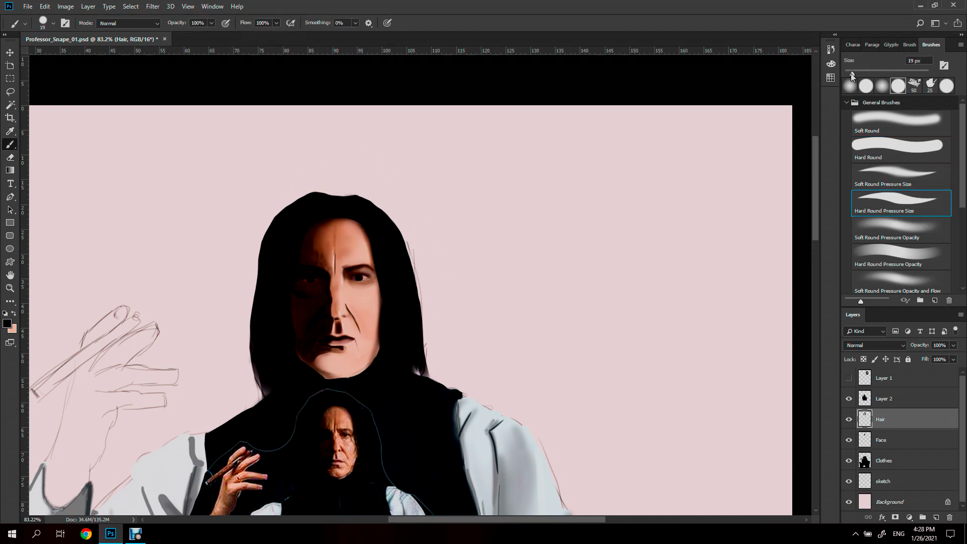
pyautogui.moveTo(356, 196); pyautogui.dragTo(375, 208)
# Step: Erase on the sketch layer, then paint a thin stroke along the right hair edge on the Hair layer
pyautogui.press('e')
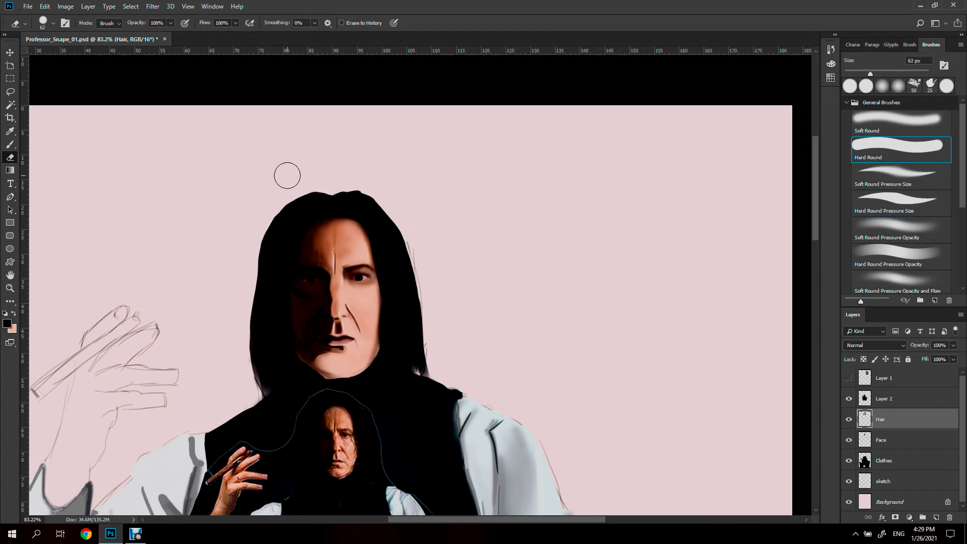
pyautogui.click(884, 481)
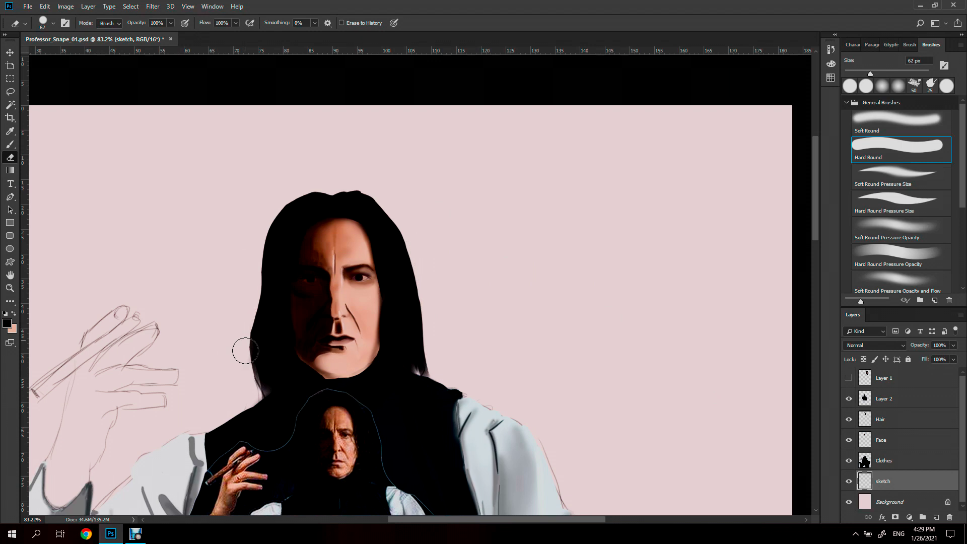
pyautogui.moveTo(245, 349); pyautogui.dragTo(331, 345)
pyautogui.press('b')
pyautogui.keyDown('ctrl'); pyautogui.click(407, 213); pyautogui.keyUp('ctrl')
pyautogui.keyDown('ctrl'); pyautogui.click(429, 198); pyautogui.keyUp('ctrl')
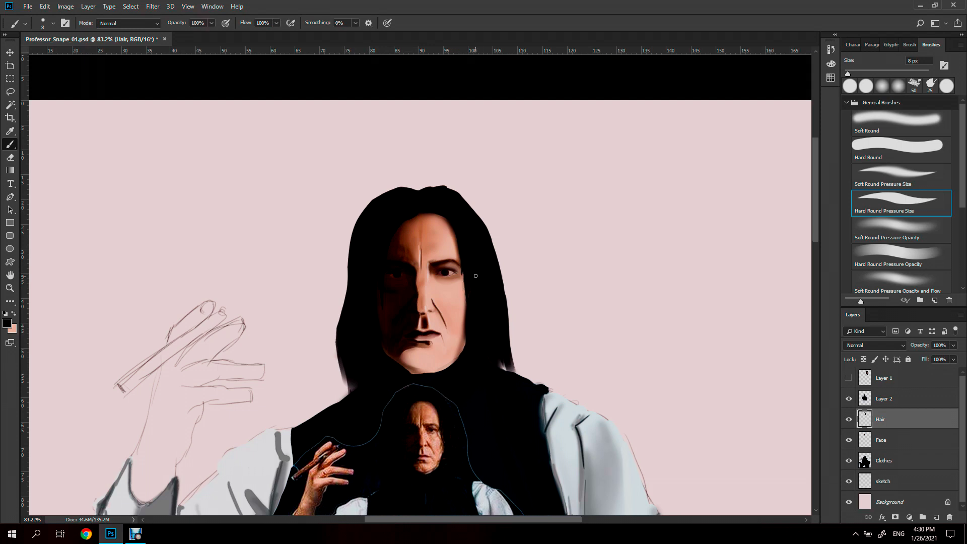
pyautogui.moveTo(499, 237); pyautogui.dragTo(500, 323)
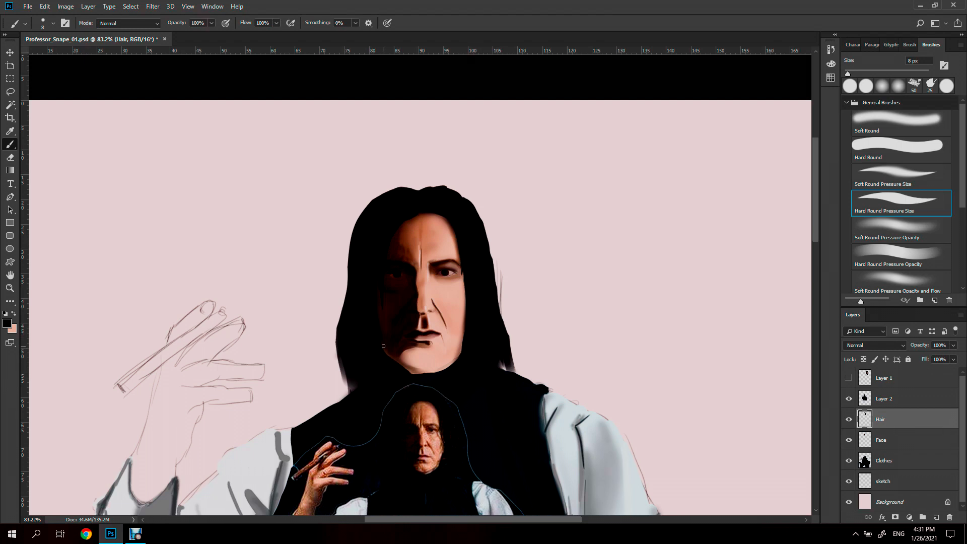
# Step: Paint a dark shadow curve under the chin with the Soft Round Pressure Size brush
pyautogui.scroll(3, 499, 221)
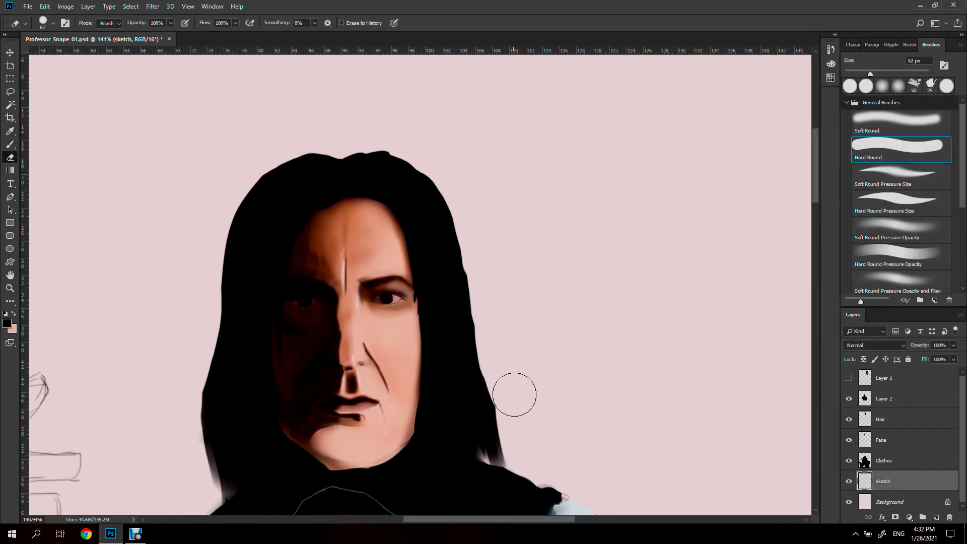
pyautogui.scroll(-3, 489, 277)
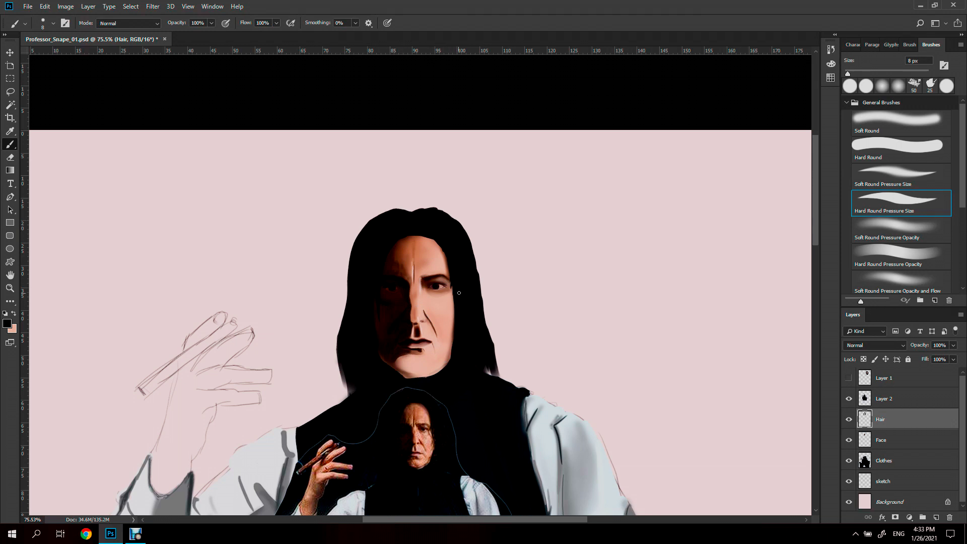
pyautogui.press('e')
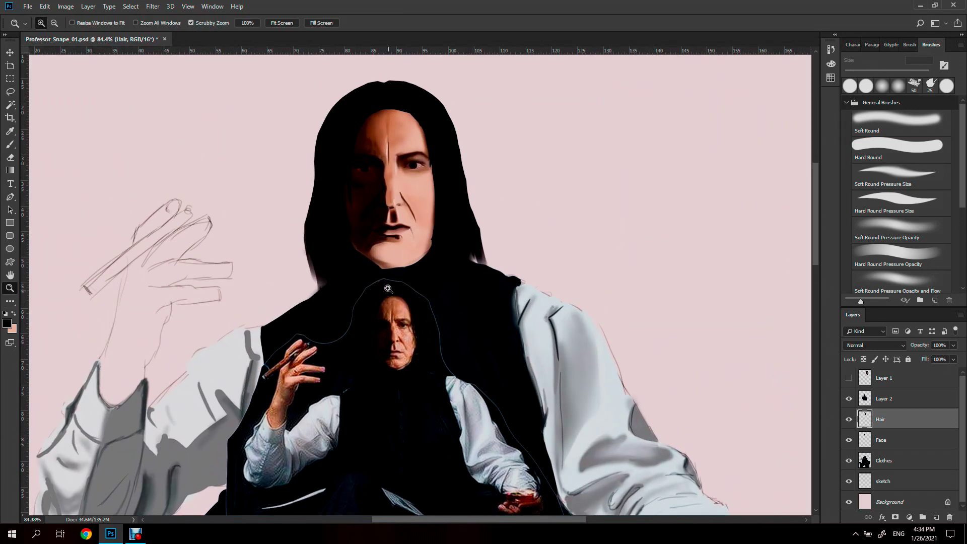
pyautogui.press('b')
pyautogui.click(879, 192)
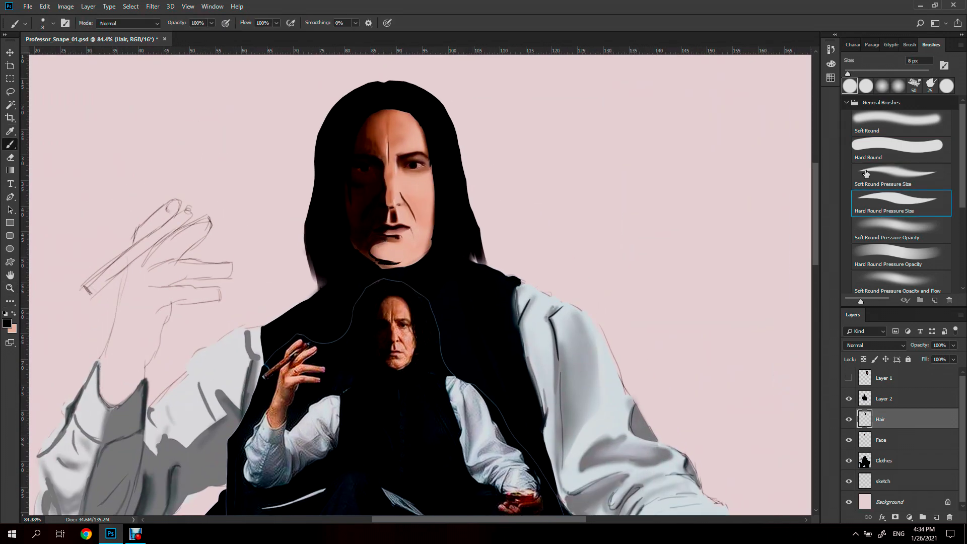
pyautogui.click(866, 173)
pyautogui.moveTo(381, 241); pyautogui.dragTo(378, 253)
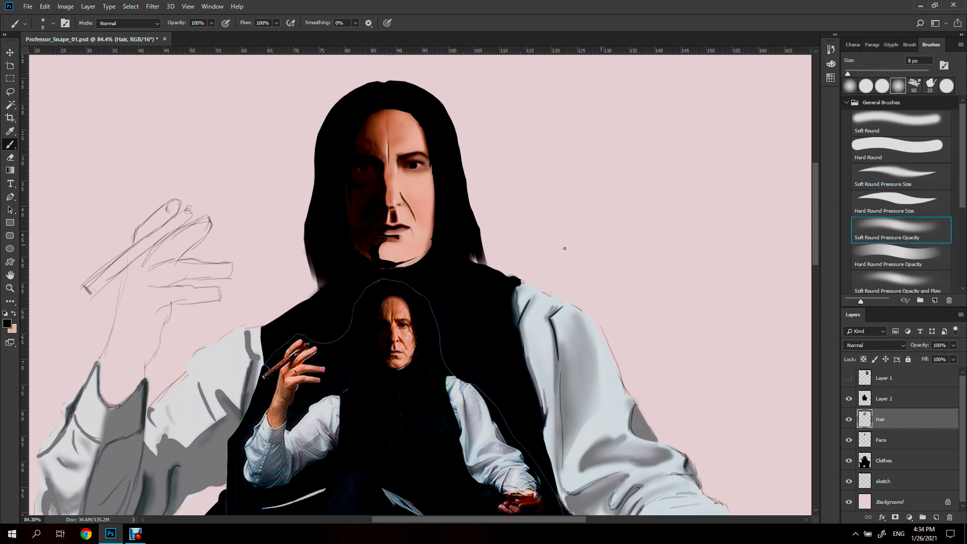
pyautogui.click(902, 237)
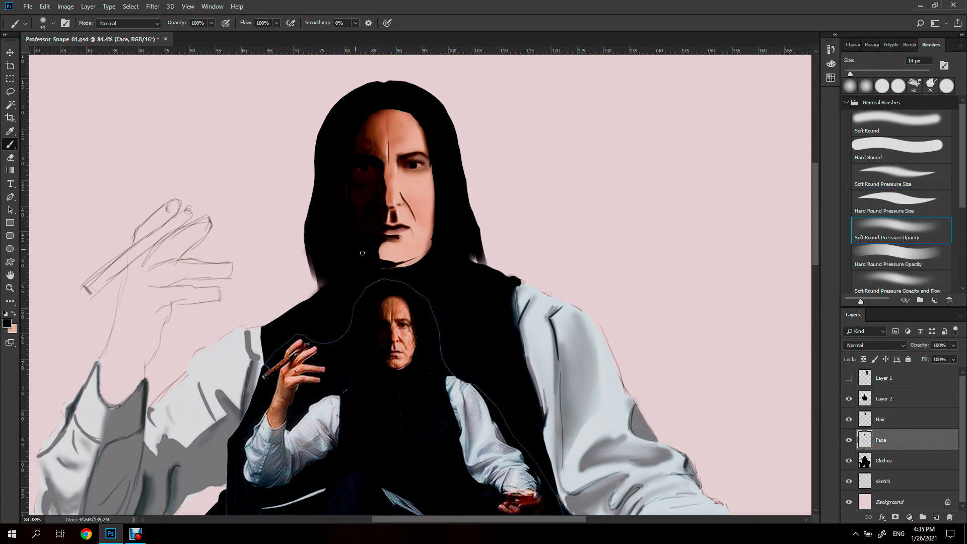
# Step: Save the painting as Professor_Snape_01.psd and merge the Hair layer into the Face layer
pyautogui.press(',')
pyautogui.hotkey('alt', '[')
pyautogui.hotkey('ctrl', 'shift', 's')
pyautogui.press('Return')
pyautogui.press('.')
pyautogui.hotkey('alt', ']')
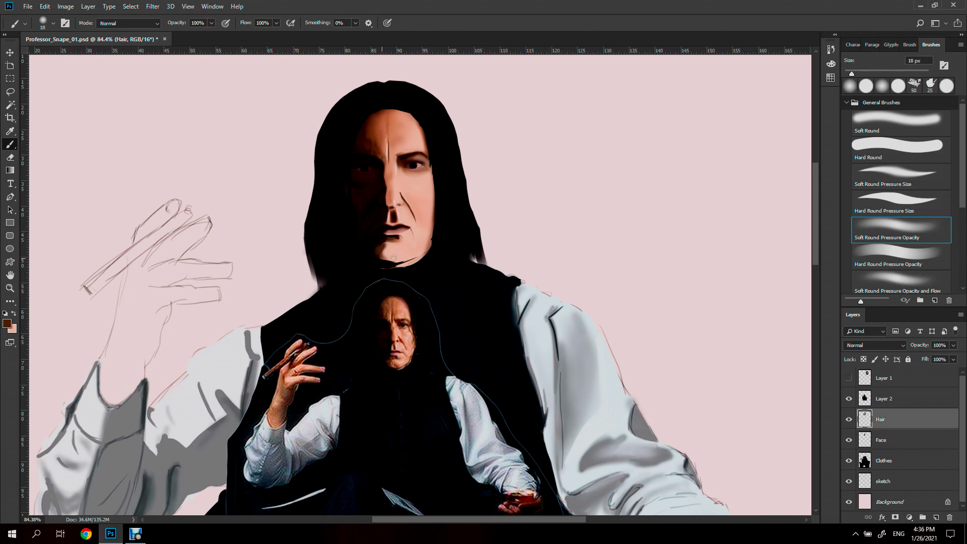
pyautogui.hotkey('ctrl', 'e')
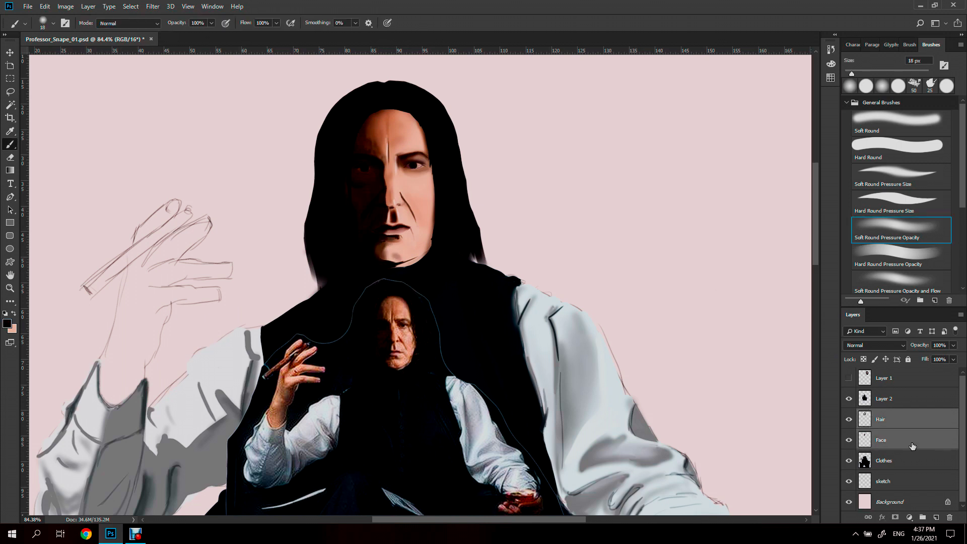
# Step: Cancel the Save As dialog, paint a small stroke near the eye, and target the Face layer
pyautogui.scroll(-1, 405, 249)
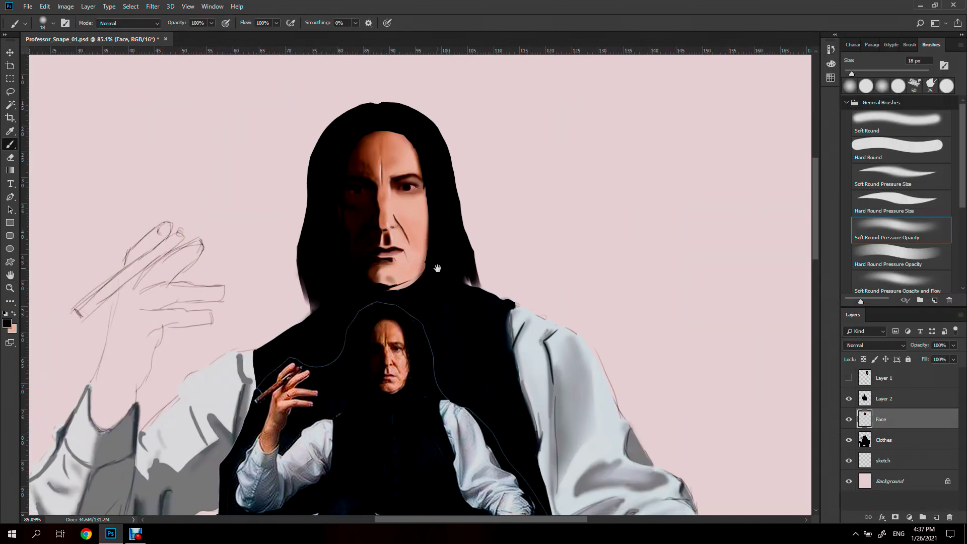
pyautogui.hotkey('ctrl', 'shift', 's')
pyautogui.press('Escape')
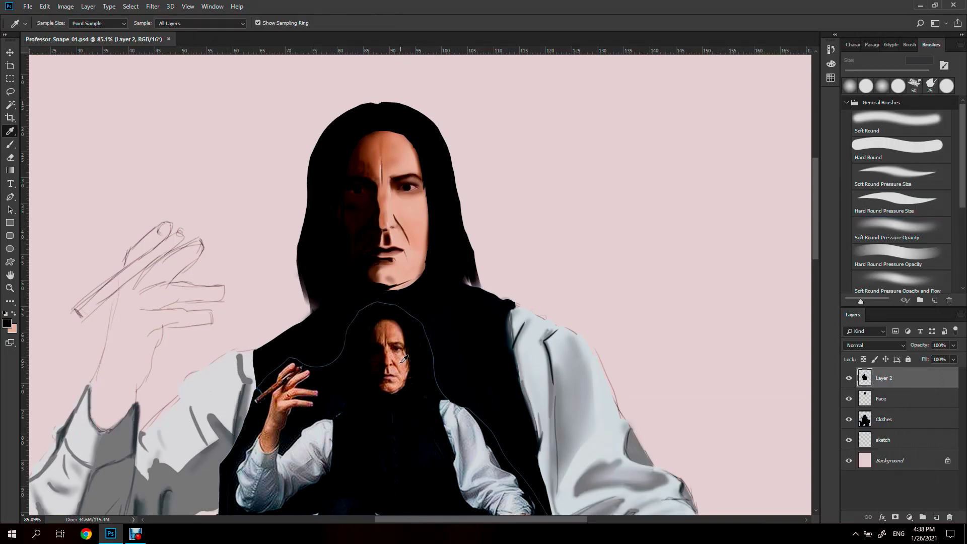
pyautogui.moveTo(411, 207); pyautogui.dragTo(396, 199)
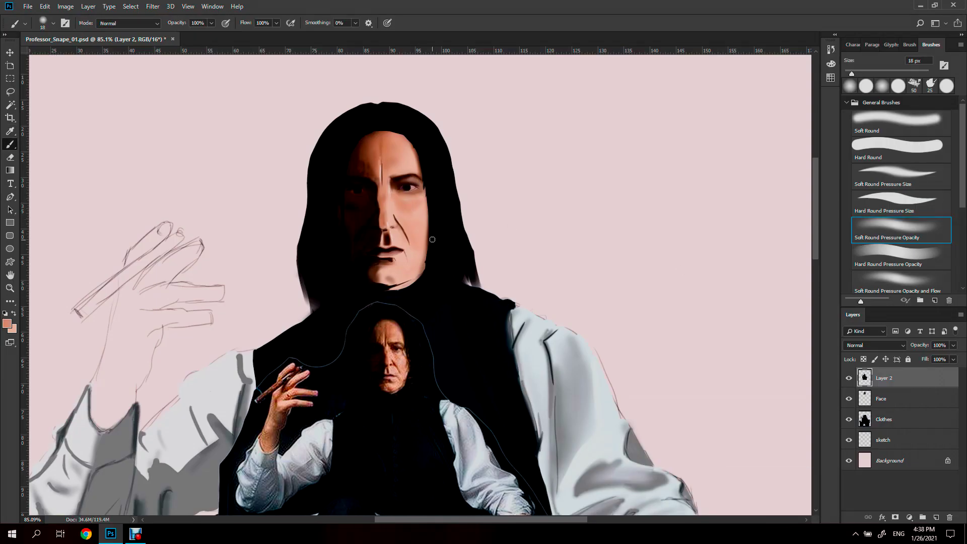
pyautogui.click(890, 398)
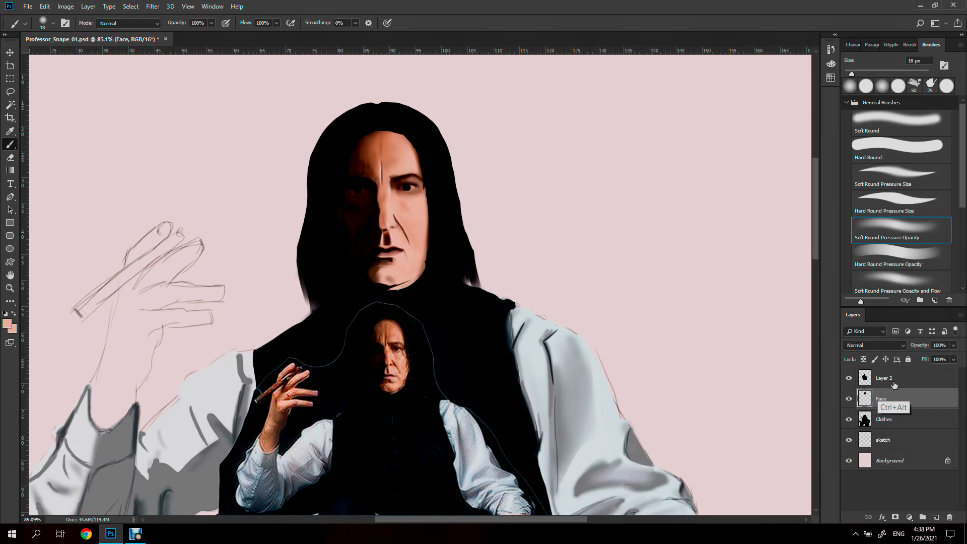
# Step: Set up a black 5 px Hard Round Pressure Size brush at 47% flow
pyautogui.keyDown('alt'); pyautogui.click(433, 198); pyautogui.keyUp('alt')
pyautogui.click(897, 202)
pyautogui.moveTo(852, 73); pyautogui.dragTo(847, 74)
pyautogui.click(276, 22)
pyautogui.moveTo(265, 34); pyautogui.dragTo(250, 35)
# Step: Sample salmon, dark brown and lighter skin tones from the face while switching to soft brushes
pyautogui.press('.')
pyautogui.keyDown('alt'); pyautogui.click(397, 223); pyautogui.keyUp('alt')
pyautogui.press(',')
pyautogui.press(',')
pyautogui.press('[')
pyautogui.scroll(5, 385, 165)
pyautogui.keyDown('alt'); pyautogui.click(391, 148); pyautogui.keyUp('alt')
pyautogui.scroll(-5, 403, 145)
pyautogui.scroll(5, 418, 151)
pyautogui.keyDown('alt'); pyautogui.click(435, 155); pyautogui.keyUp('alt')
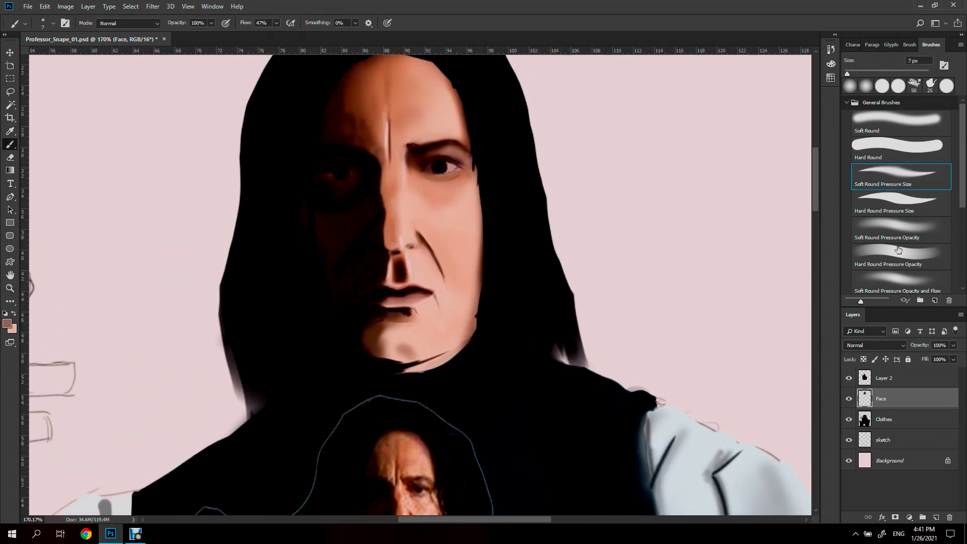
# Step: Lighten the cheek edge with a soft light-peach stroke
pyautogui.press('.')
pyautogui.press('.')
pyautogui.press('.')
pyautogui.scroll(-2, 490, 257)
pyautogui.keyDown('alt'); pyautogui.click(474, 252); pyautogui.keyUp('alt')
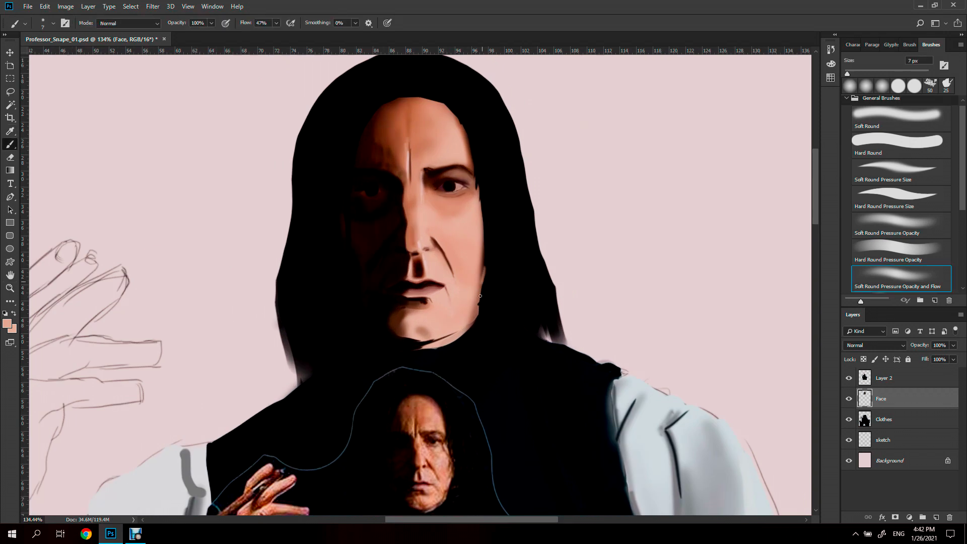
pyautogui.press(',')
pyautogui.moveTo(478, 294); pyautogui.dragTo(493, 251)
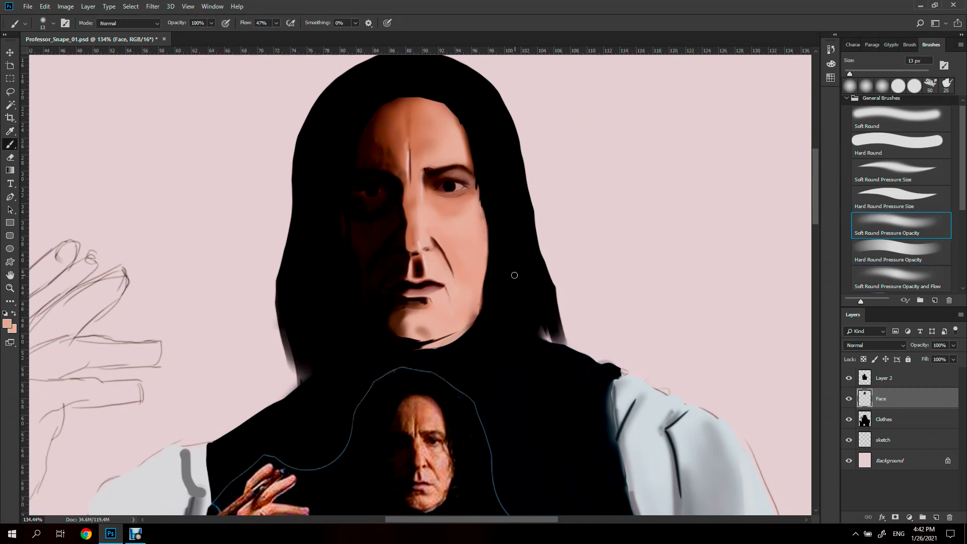
# Step: Paint a dark brown stroke along the hairline, redoing it once after an undo
pyautogui.press(',')
pyautogui.keyDown('alt'); pyautogui.click(425, 99); pyautogui.keyUp('alt')
pyautogui.hotkey('ctrl', 'z')
pyautogui.press('.')
pyautogui.moveTo(471, 159); pyautogui.dragTo(428, 100)
# Step: Paint skin tone onto the forehead and add a dark vertical crease
pyautogui.keyDown('alt'); pyautogui.click(406, 172); pyautogui.keyUp('alt')
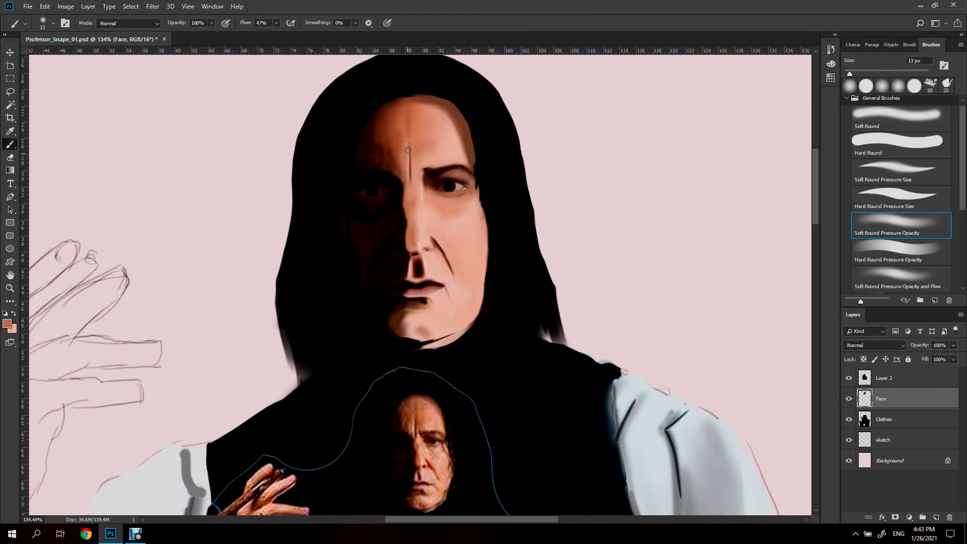
pyautogui.keyDown('alt'); pyautogui.click(411, 176); pyautogui.keyUp('alt')
pyautogui.moveTo(428, 140); pyautogui.dragTo(441, 155)
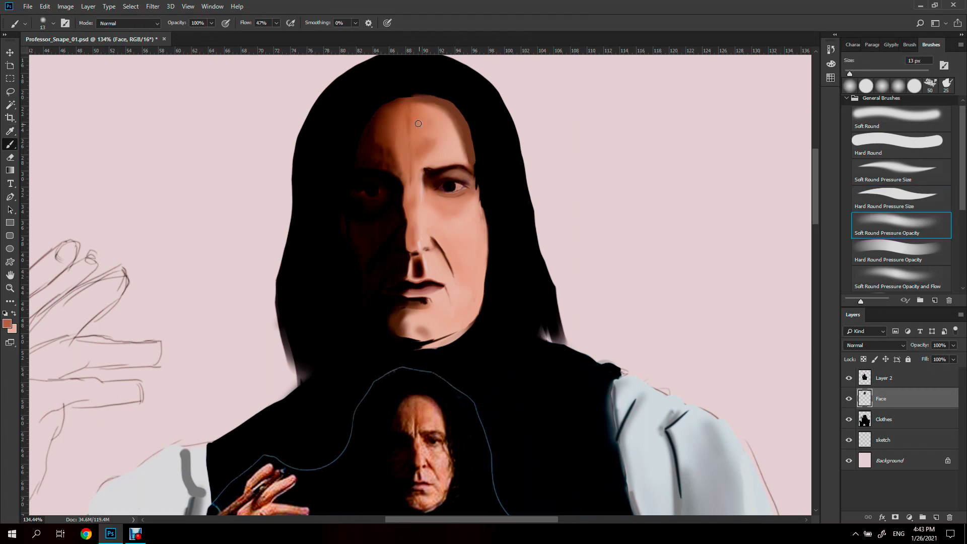
pyautogui.keyDown('alt'); pyautogui.click(448, 247); pyautogui.keyUp('alt')
pyautogui.press('.')
pyautogui.moveTo(412, 115); pyautogui.dragTo(413, 150)
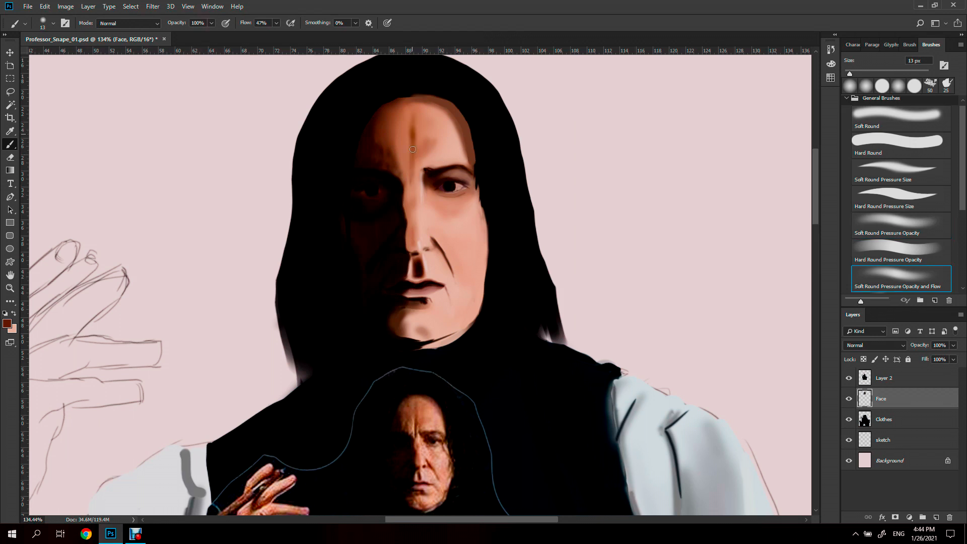
# Step: Soften the forehead crease with a light skin tone using the Soft Round Pressure Size brush
pyautogui.click(886, 171)
pyautogui.keyDown('alt'); pyautogui.click(413, 151); pyautogui.keyUp('alt')
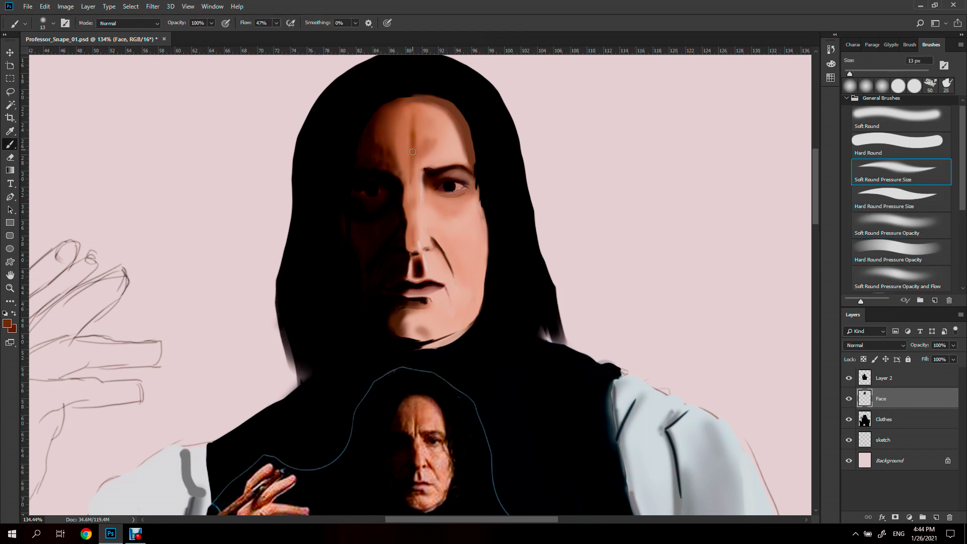
pyautogui.keyDown('alt'); pyautogui.click(414, 173); pyautogui.keyUp('alt')
pyautogui.moveTo(413, 141); pyautogui.dragTo(413, 174)
# Step: Sample skin tones around the face and lower the brush flow to 21%, then 6%
pyautogui.keyDown('alt'); pyautogui.click(433, 218); pyautogui.keyUp('alt')
pyautogui.keyDown('alt'); pyautogui.click(444, 220); pyautogui.keyUp('alt')
pyautogui.keyDown('alt'); pyautogui.click(443, 226); pyautogui.keyUp('alt')
pyautogui.click(276, 23)
pyautogui.moveTo(276, 35); pyautogui.dragTo(264, 34)
pyautogui.keyDown('alt'); pyautogui.click(419, 223); pyautogui.keyUp('alt')
pyautogui.hotkey('shift', '0')
pyautogui.hotkey('shift', '6')
# Step: Pick black and a 3 px Hard Round Pressure Size brush at 56% flow, zoomed in on the forehead
pyautogui.scroll(-5, 438, 169)
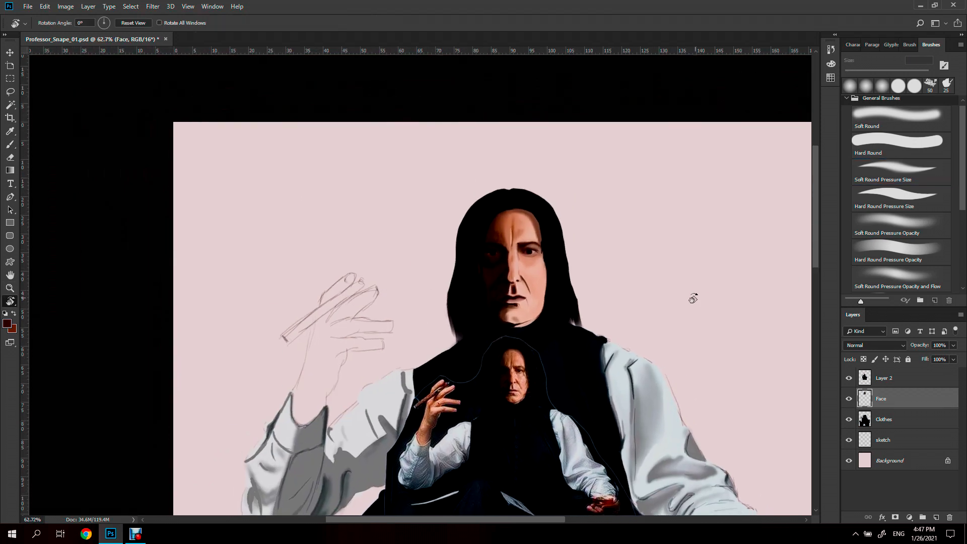
pyautogui.scroll(4, 482, 164)
pyautogui.press('.')
pyautogui.keyDown('alt'); pyautogui.click(482, 191); pyautogui.keyUp('alt')
pyautogui.hotkey('shift', '5')
pyautogui.hotkey('shift', '6')
pyautogui.scroll(5, 438, 141)
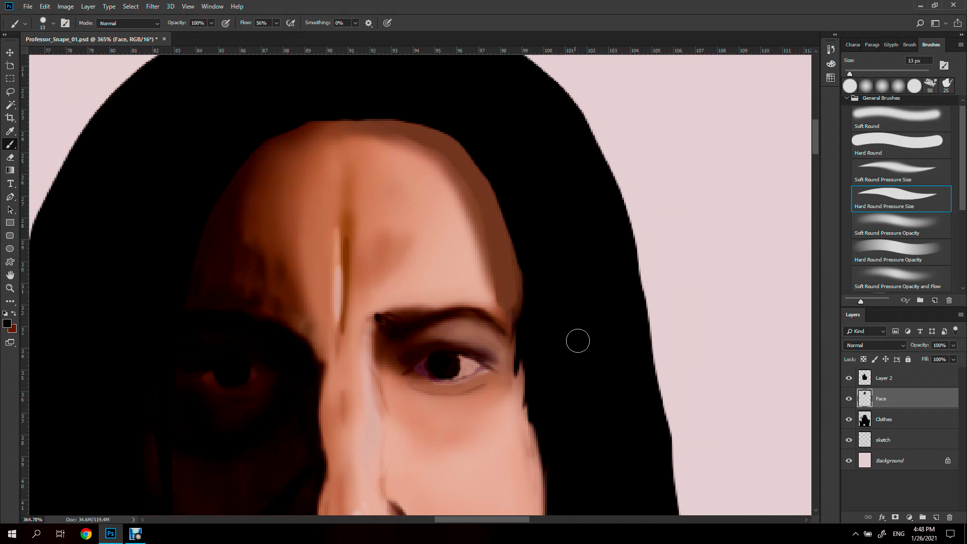
pyautogui.scroll(-5, 555, 280)
pyautogui.scroll(6, 594, 161)
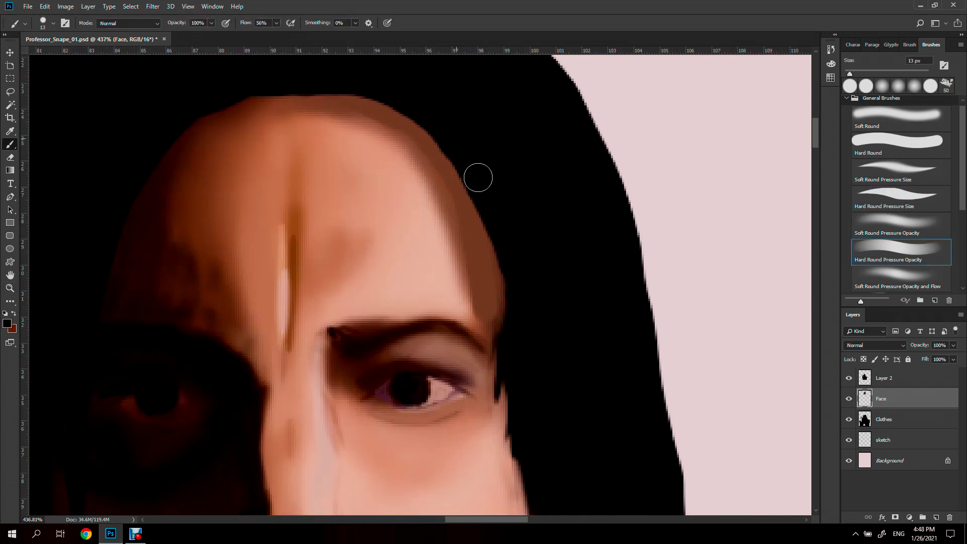
pyautogui.scroll(-3, 504, 192)
pyautogui.scroll(3, 560, 212)
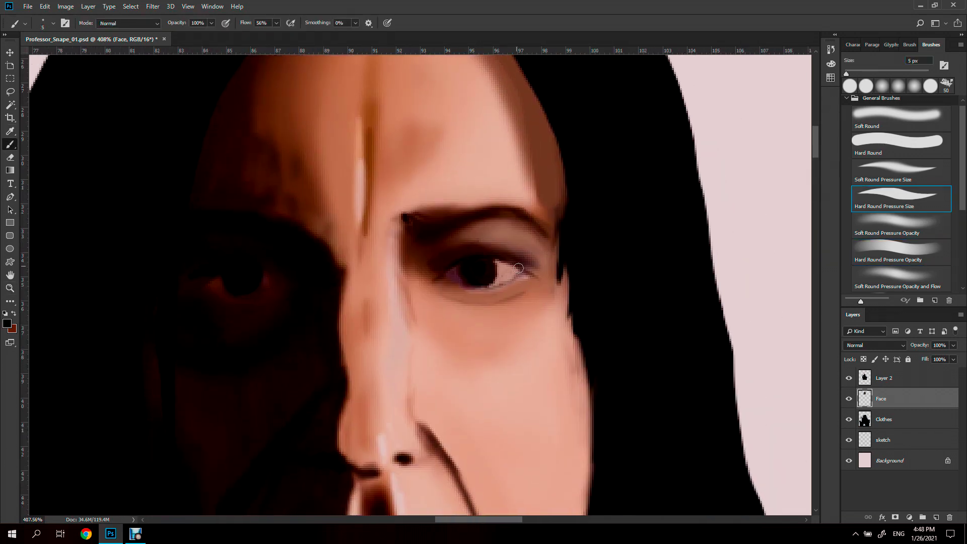
pyautogui.scroll(-5, 418, 191)
pyautogui.scroll(4, 407, 223)
pyautogui.press('[')
pyautogui.press('[')
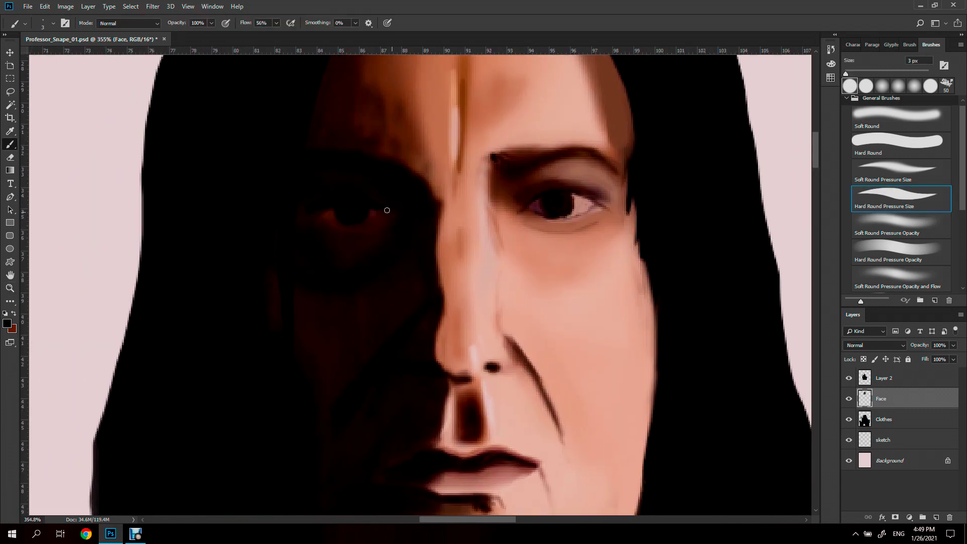
pyautogui.scroll(-5, 387, 210)
# Step: Move the reference photo further left and reactivate the Face layer for painting
pyautogui.press('Tab')
pyautogui.press('v')
pyautogui.moveTo(474, 443); pyautogui.dragTo(126, 328)
pyautogui.scroll(4, 326, 457)
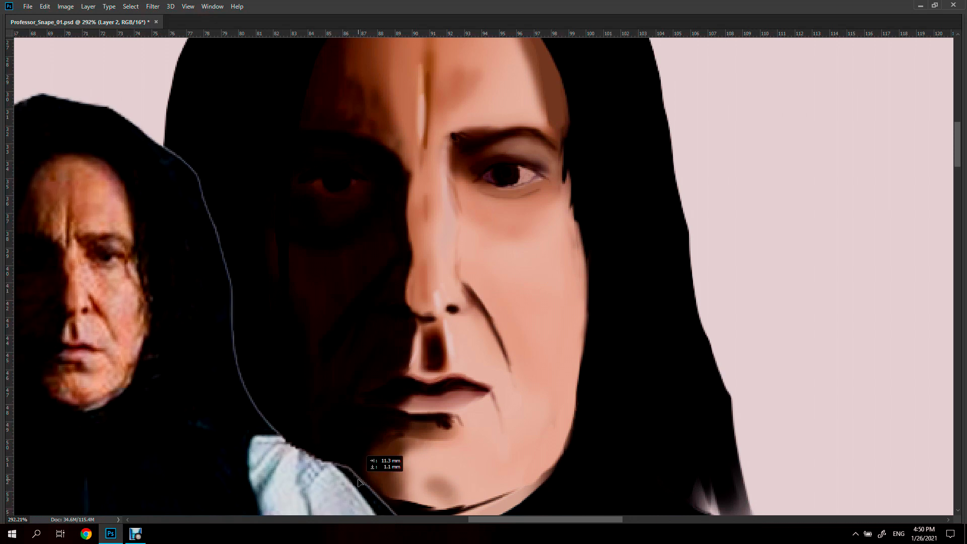
pyautogui.press('Tab')
pyautogui.click(897, 396)
pyautogui.press('Tab')
pyautogui.press('b')
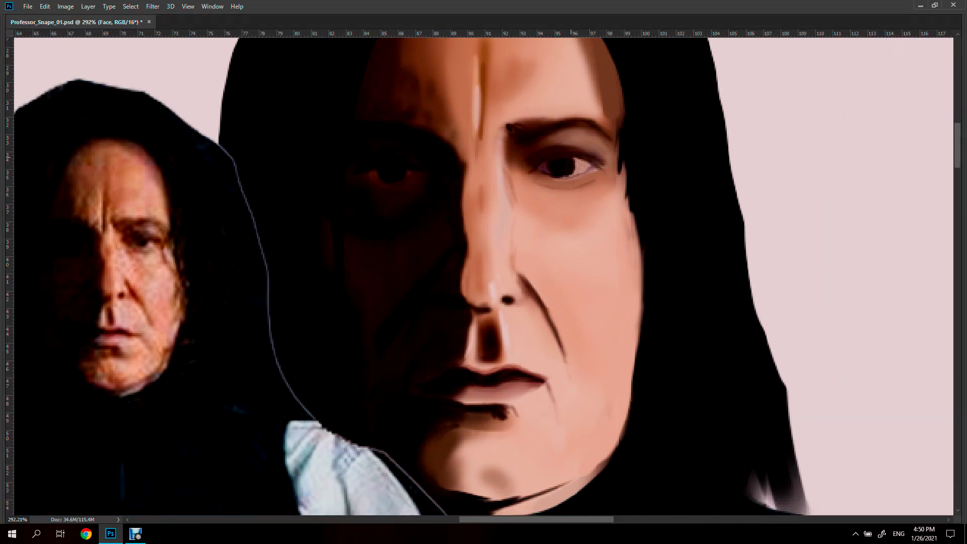
pyautogui.press('Tab')
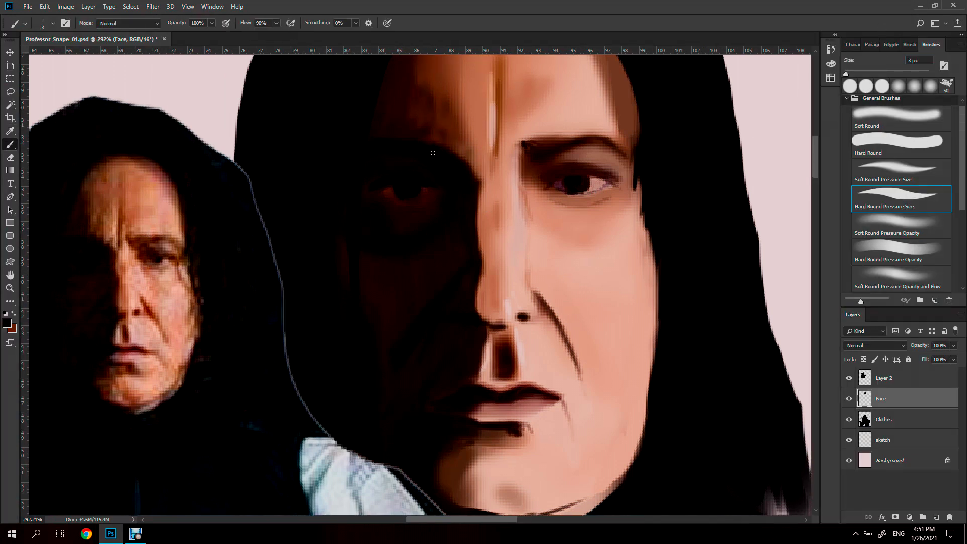
# Step: Cycle brush presets and set a 3–4 px Hard Round Pressure Size brush
pyautogui.press(',')
pyautogui.press(',')
pyautogui.press('.')
pyautogui.press('.')
pyautogui.press('.')
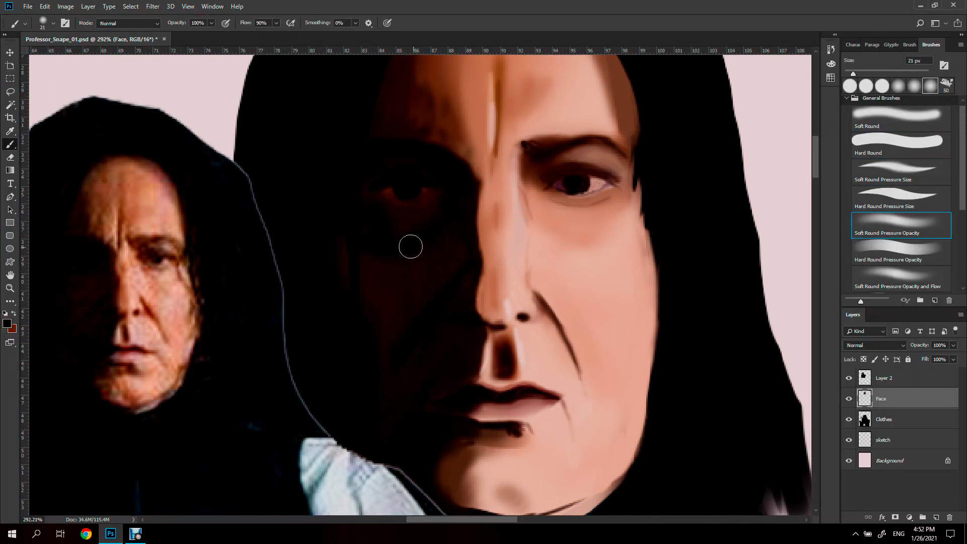
pyautogui.press(',')
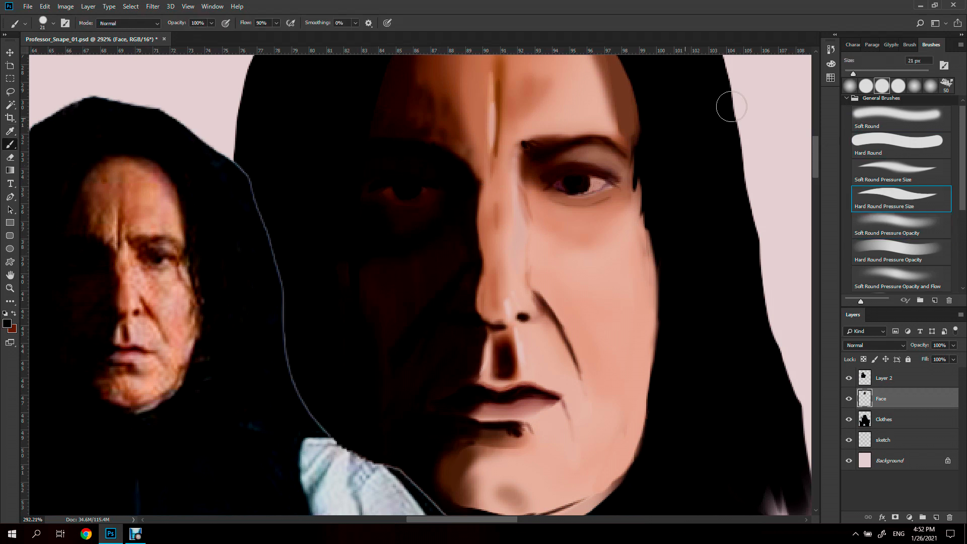
pyautogui.write('93')
pyautogui.press('Return')
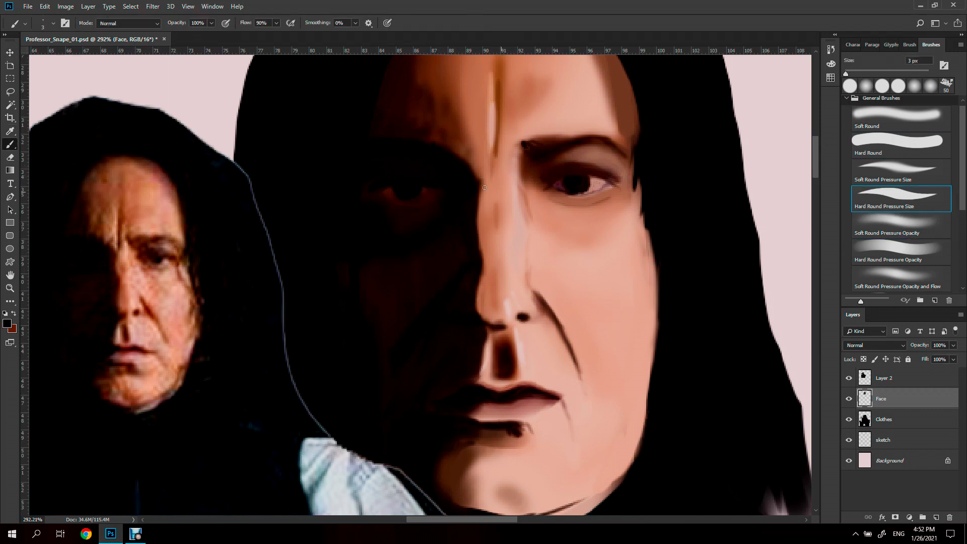
pyautogui.click(894, 220)
pyautogui.press(',')
# Step: Sample the left-eye colour, switch to an 8 px pressure-size brush, and zoom out to about 98%
pyautogui.scroll(-3, 405, 201)
pyautogui.scroll(1, 470, 303)
pyautogui.keyDown('alt'); pyautogui.click(411, 236); pyautogui.keyUp('alt')
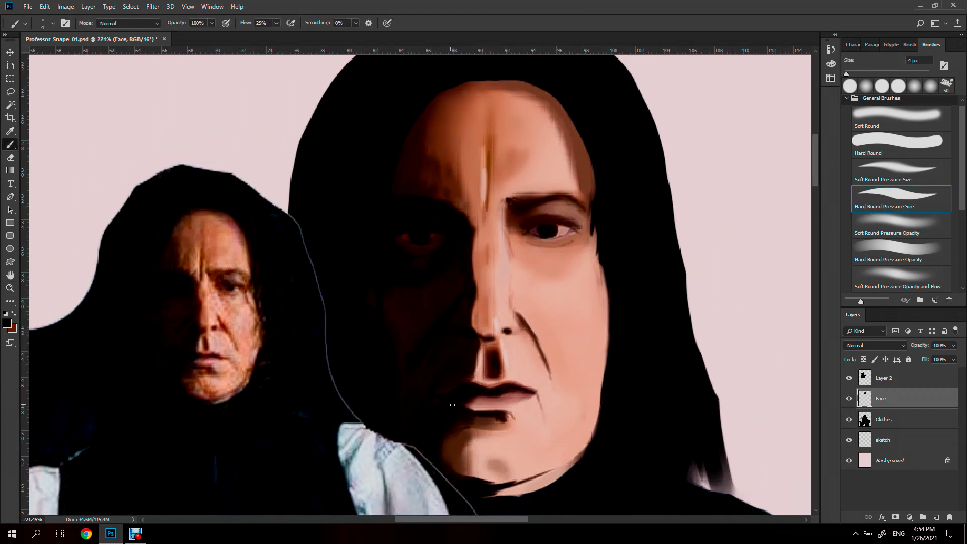
pyautogui.press('.')
pyautogui.press('.')
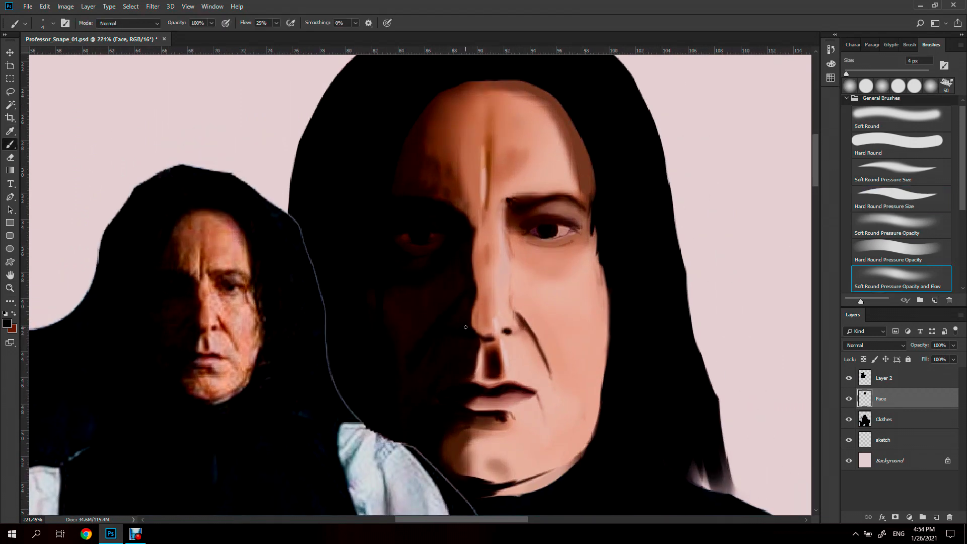
pyautogui.press(',')
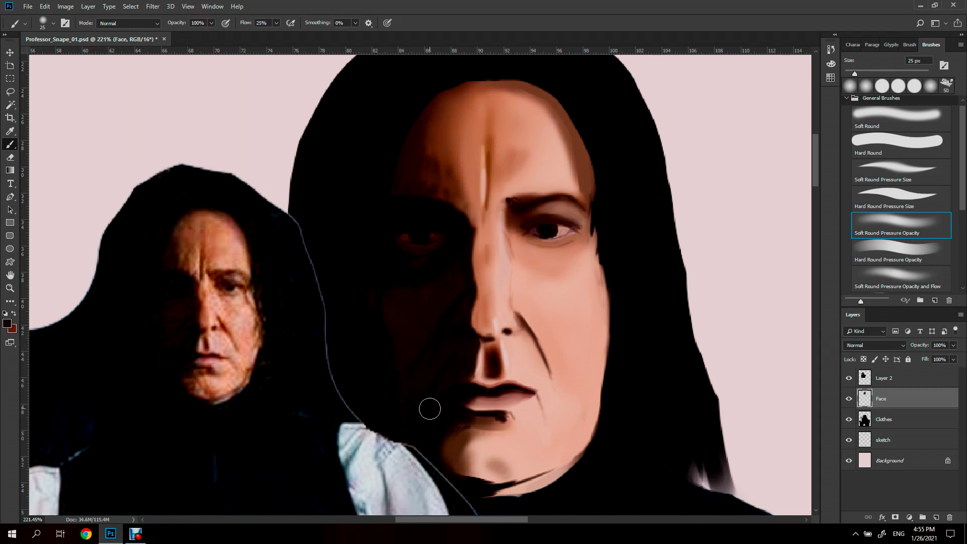
pyautogui.press(',')
pyautogui.press(',')
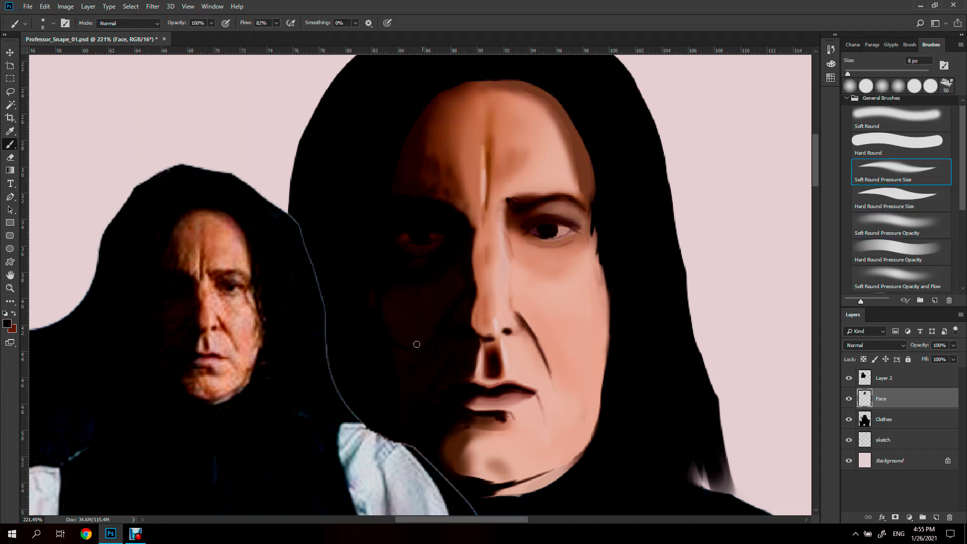
pyautogui.scroll(-5, 434, 312)
pyautogui.press('.')
pyautogui.press('.')
pyautogui.press('z')
pyautogui.moveTo(549, 318); pyautogui.dragTo(556, 299)
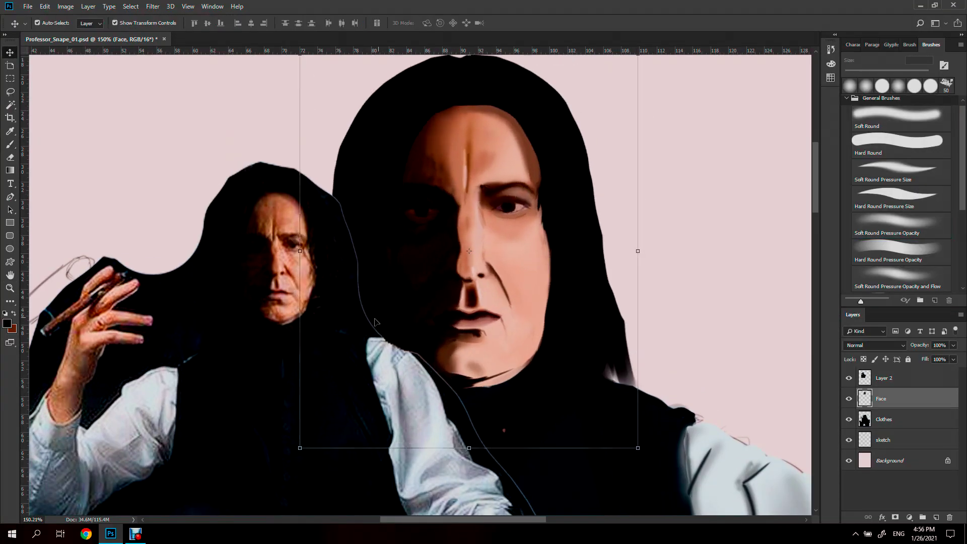
# Step: Undo the last action and set a 12 px Soft Round Pressure Opacity brush at 13% flow
pyautogui.hotkey('ctrl', 'z')
pyautogui.press('b')
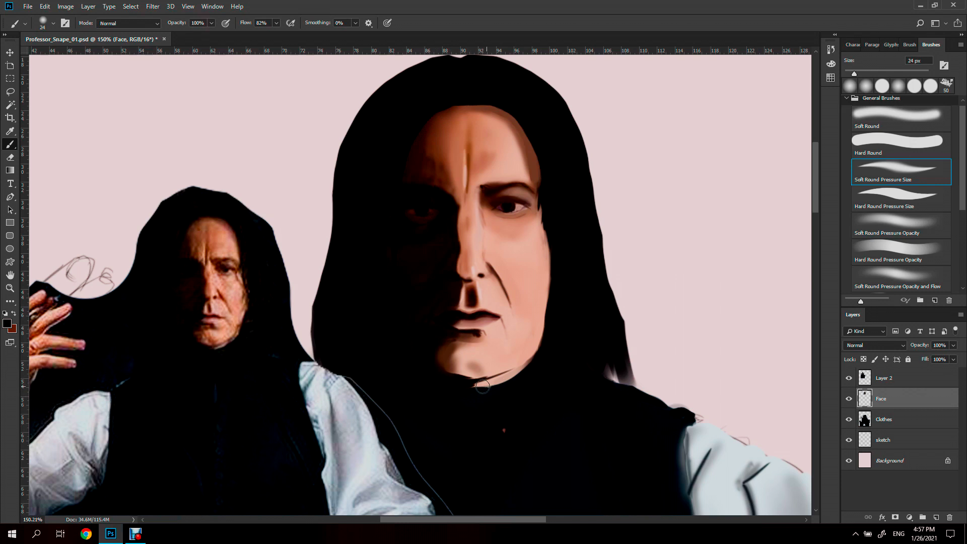
pyautogui.hotkey('shift', '2')
pyautogui.hotkey('shift', '9')
pyautogui.press('[')
pyautogui.press('[')
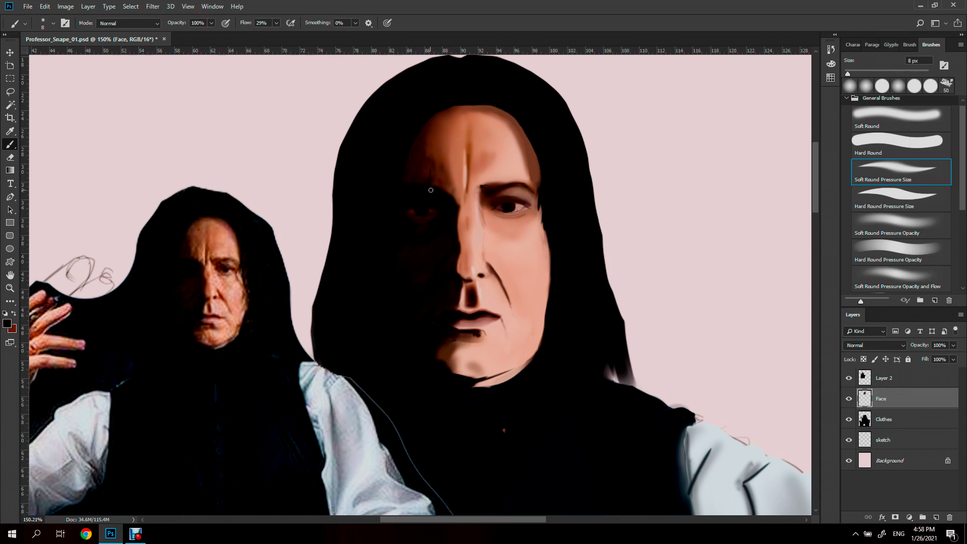
pyautogui.hotkey('shift', '1')
pyautogui.hotkey('shift', '3')
pyautogui.click(922, 222)
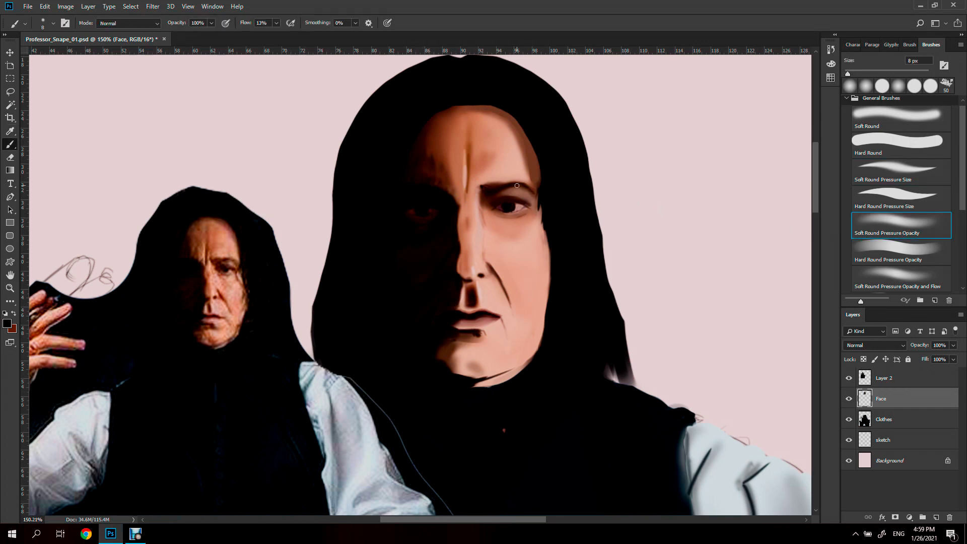
# Step: Shade the cheek beside the nose darker, add a lighter peach stroke along the right jaw, and try orange/red-brown skin tones
pyautogui.keyDown('alt'); pyautogui.click(485, 227); pyautogui.keyUp('alt')
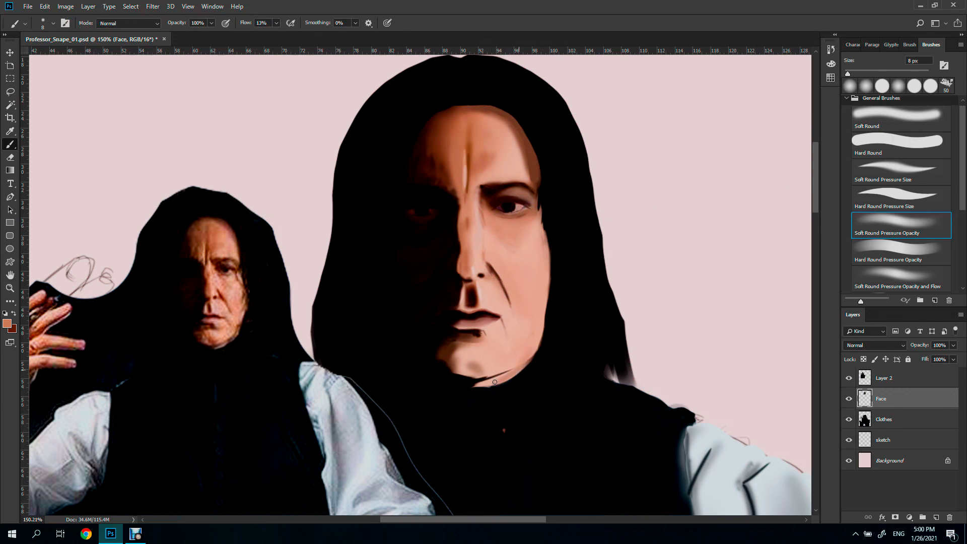
pyautogui.press('.')
pyautogui.press('.')
pyautogui.press('.')
pyautogui.press('.')
pyautogui.moveTo(492, 266); pyautogui.dragTo(509, 298)
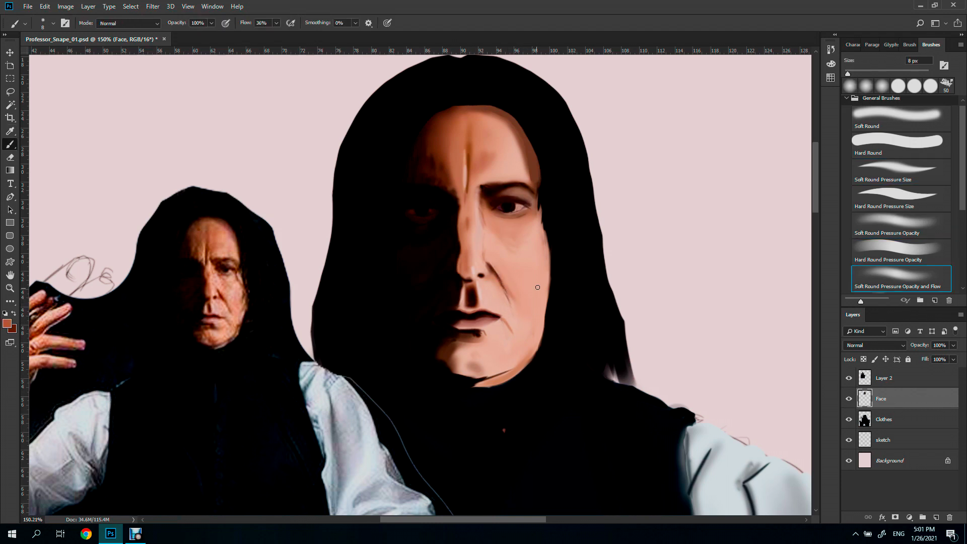
pyautogui.keyDown('alt'); pyautogui.click(533, 256); pyautogui.keyUp('alt')
pyautogui.moveTo(546, 228); pyautogui.dragTo(548, 283)
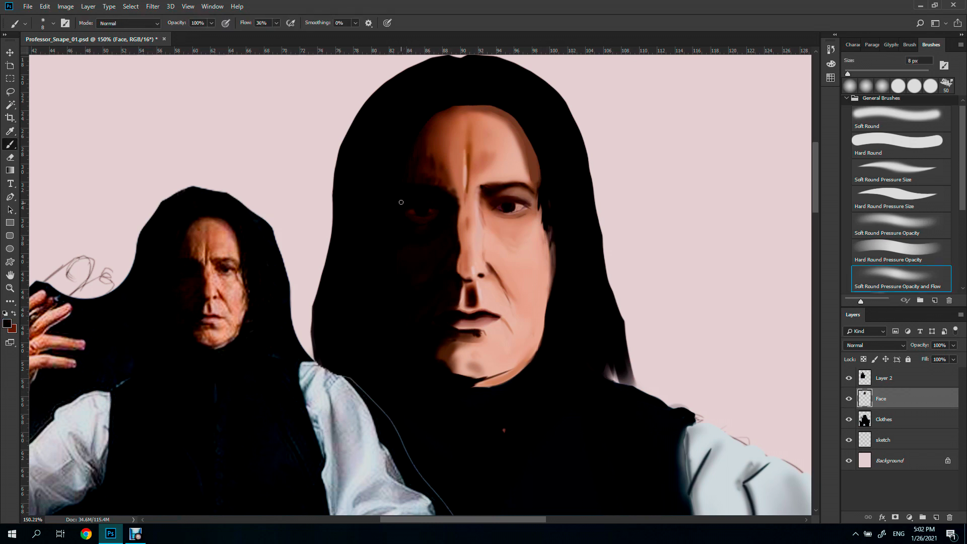
pyautogui.click(862, 214)
pyautogui.keyDown('alt'); pyautogui.click(478, 109); pyautogui.keyUp('alt')
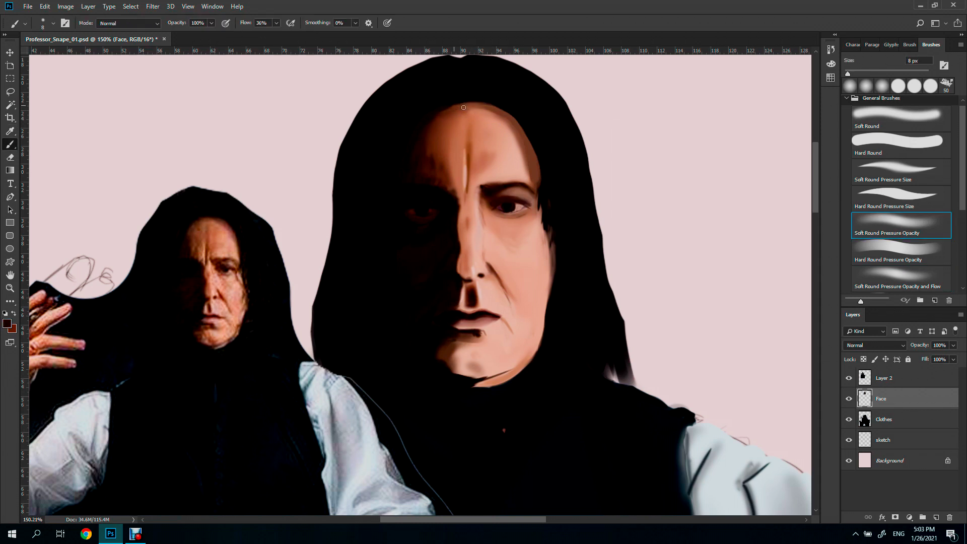
pyautogui.keyDown('alt'); pyautogui.click(478, 150); pyautogui.keyUp('alt')
pyautogui.scroll(-2, 522, 163)
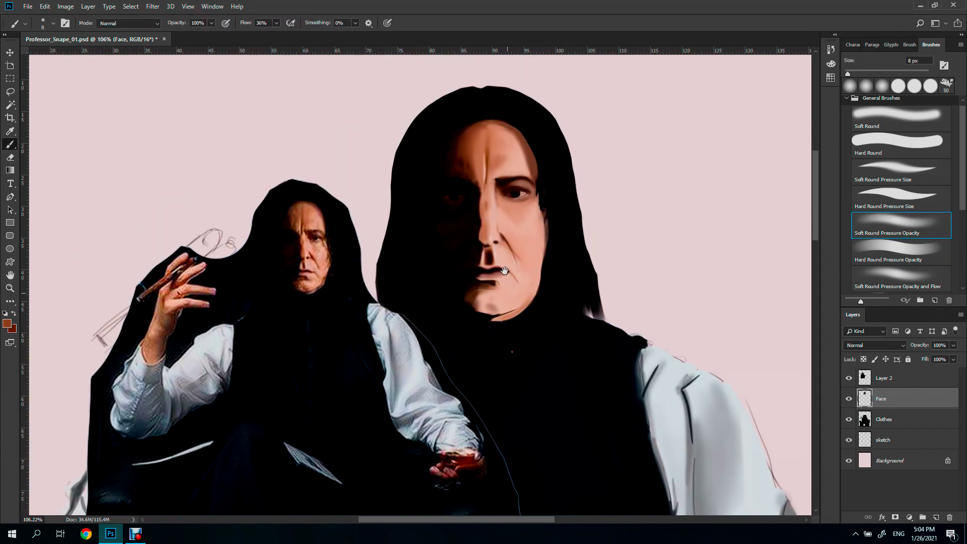
pyautogui.scroll(2, 505, 270)
pyautogui.keyDown('alt'); pyautogui.click(482, 138); pyautogui.keyUp('alt')
# Step: Paint near-black strands along the hair's right edge with a 7 px Hard Round Pressure Size brush
pyautogui.press('.')
pyautogui.press('.')
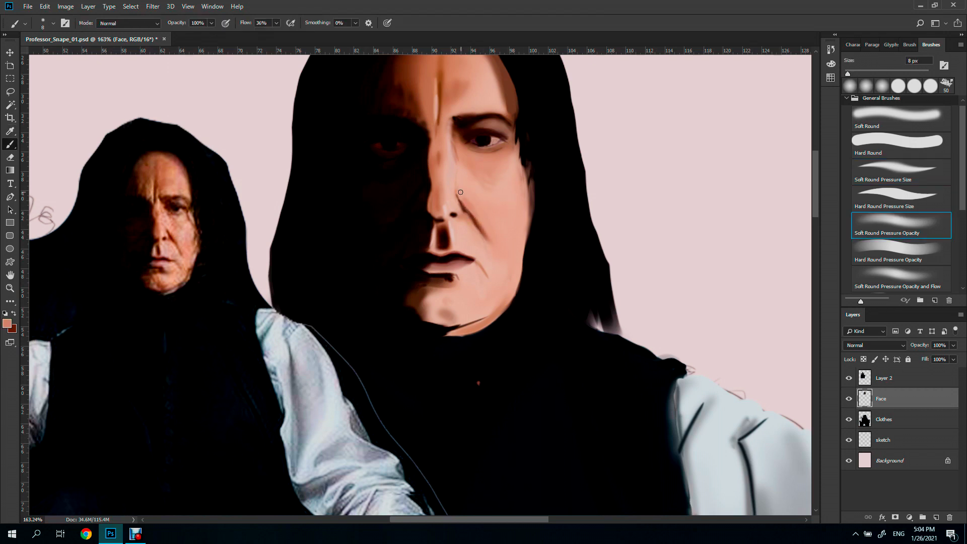
pyautogui.press(']')
pyautogui.press(']')
pyautogui.press(']')
pyautogui.scroll(-3, 522, 236)
pyautogui.scroll(1, 505, 215)
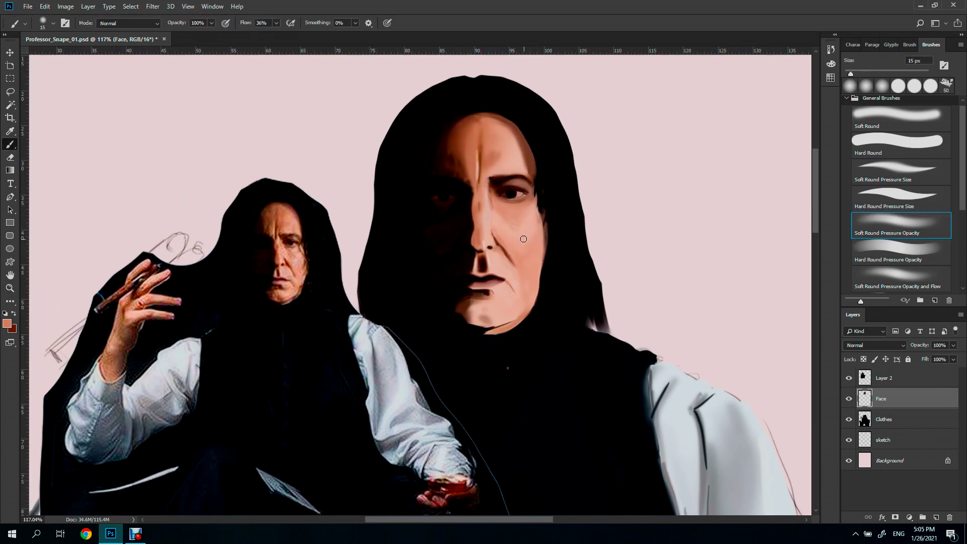
pyautogui.keyDown('alt'); pyautogui.click(537, 239); pyautogui.keyUp('alt')
pyautogui.click(897, 198)
pyautogui.press('[')
pyautogui.press('[')
pyautogui.press('[')
pyautogui.moveTo(584, 225); pyautogui.dragTo(594, 261)
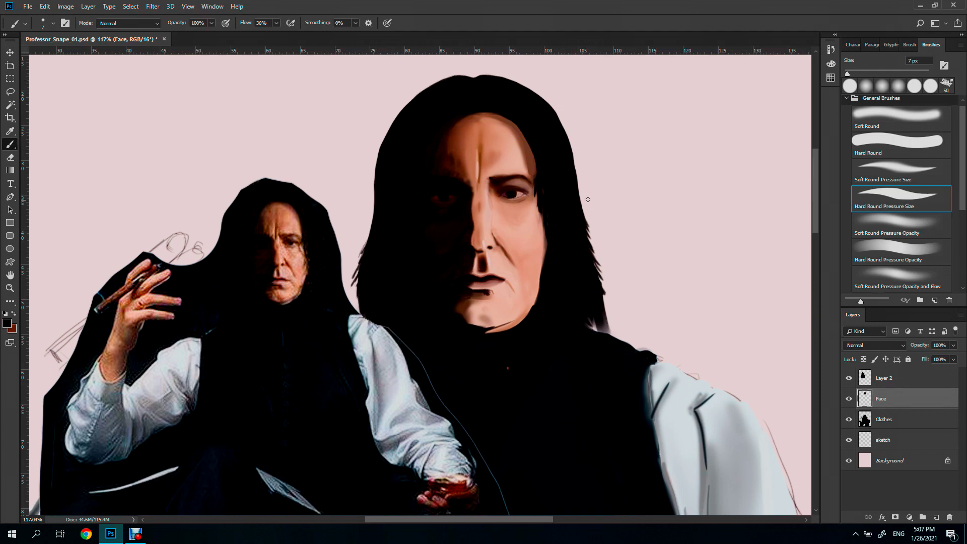
pyautogui.moveTo(611, 426); pyautogui.dragTo(630, 340)
# Step: Select the Clothes layer and set a 14 px Hard Round Pressure Opacity brush at 100% flow
pyautogui.press('v')
pyautogui.scroll(-3, 630, 340)
pyautogui.click(529, 189)
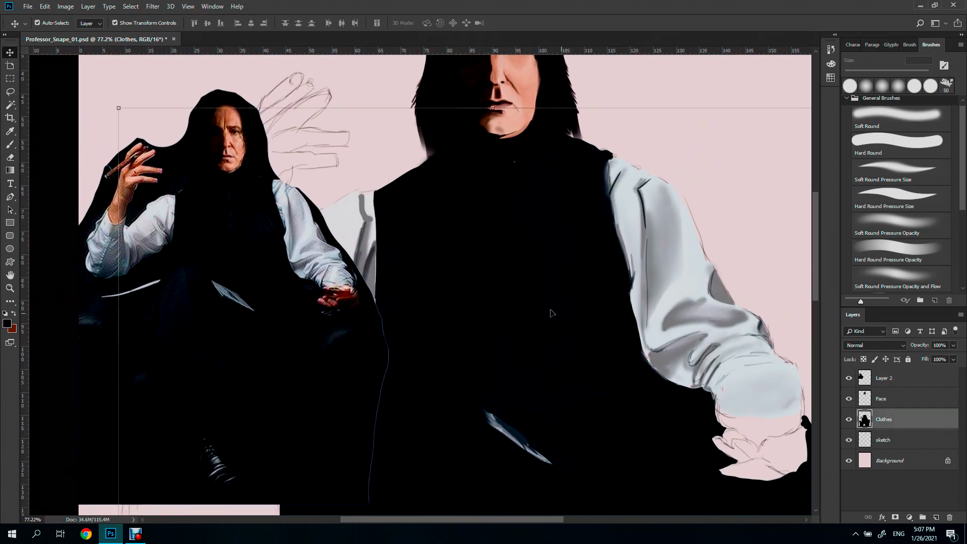
pyautogui.press('b')
pyautogui.click(897, 226)
pyautogui.press(',')
pyautogui.press(',')
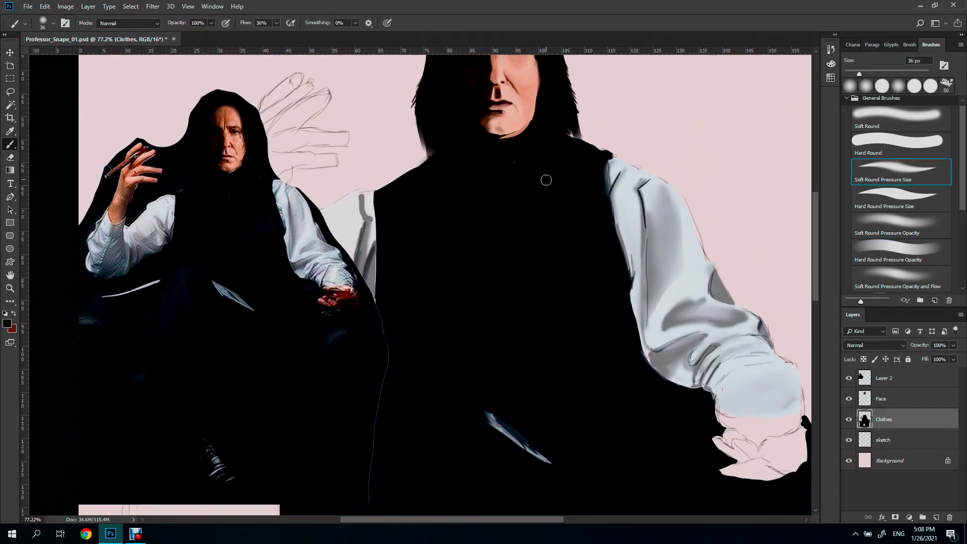
pyautogui.press('.')
pyautogui.press('.')
pyautogui.press(',')
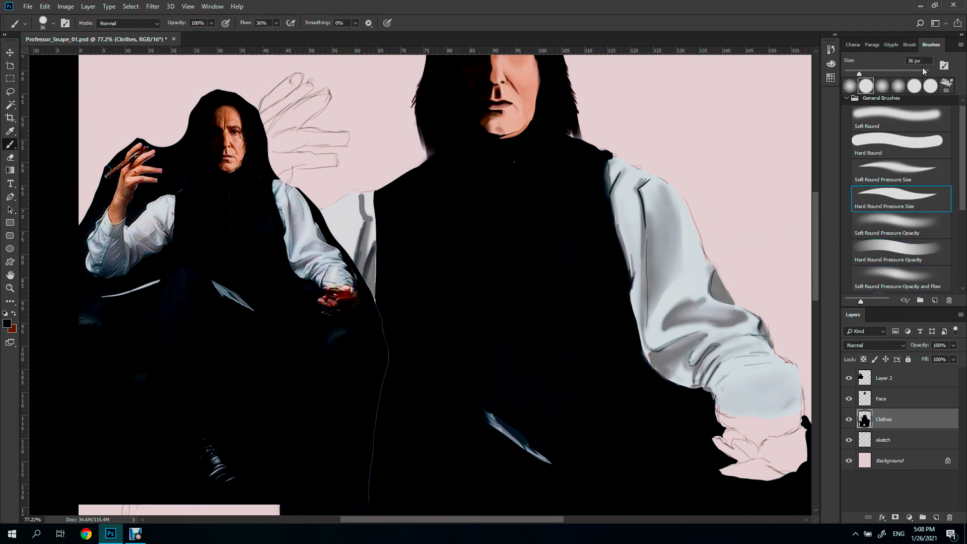
pyautogui.press('[')
pyautogui.press('[')
pyautogui.press('[')
pyautogui.scroll(2, 503, 247)
pyautogui.hotkey('shift', '0')
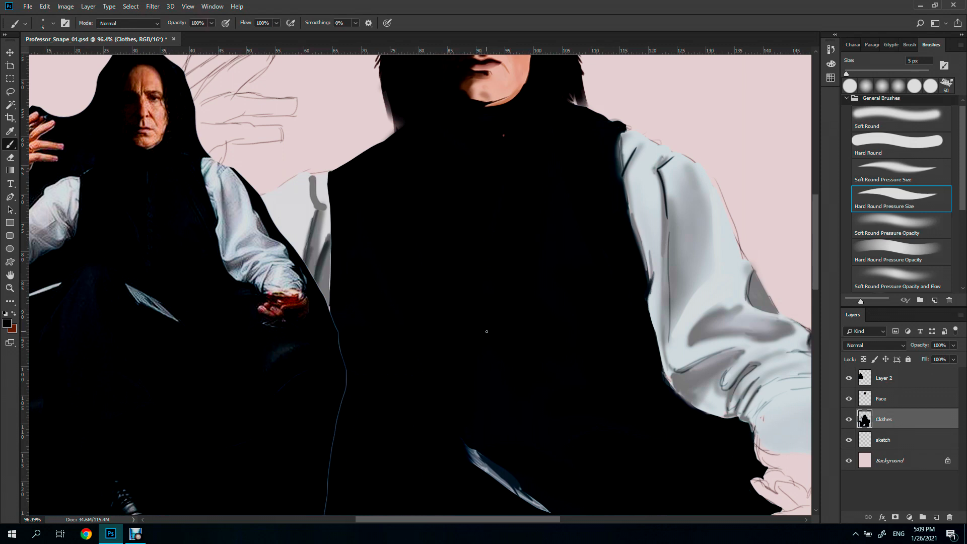
pyautogui.click(897, 249)
# Step: Review the whole painting with panels hidden, dismissing a brief transform of the head
pyautogui.press('Tab')
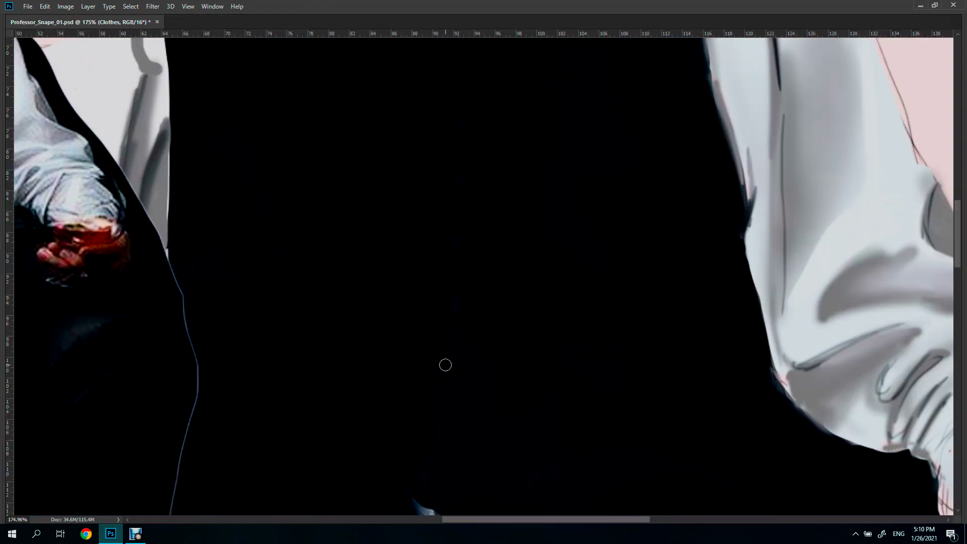
pyautogui.scroll(-3, 561, 240)
pyautogui.scroll(1, 560, 240)
pyautogui.press('Tab')
pyautogui.hotkey('ctrl', 't')
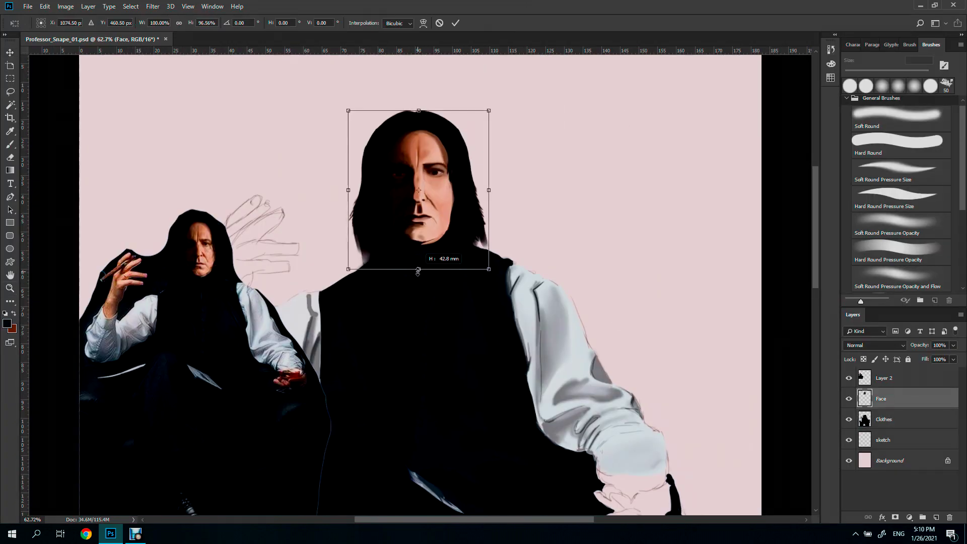
pyautogui.press('Escape')
pyautogui.press('i')
pyautogui.scroll(2, 220, 311)
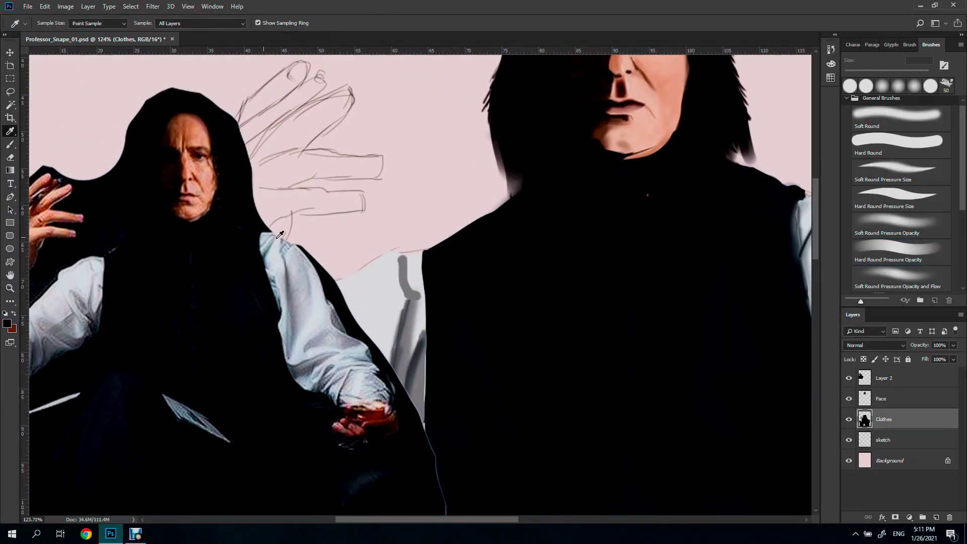
pyautogui.press('b')
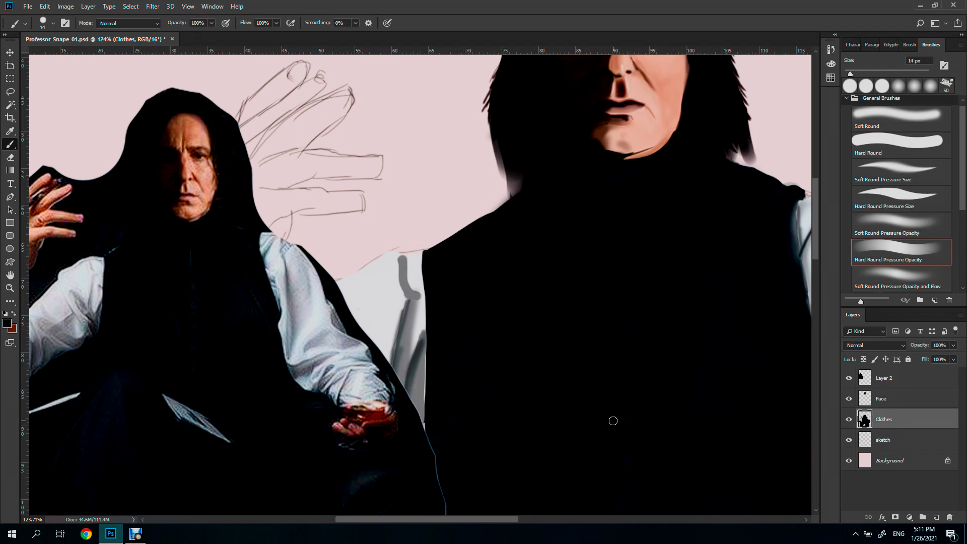
pyautogui.scroll(-3, 594, 318)
pyautogui.scroll(3, 561, 155)
# Step: Set a 19 px eraser on the Face layer, then return to the Clothes layer around the collar
pyautogui.hotkey('alt', ']')
pyautogui.press('e')
pyautogui.press('[')
pyautogui.press('[')
pyautogui.press('[')
pyautogui.hotkey('alt', '[')
pyautogui.moveTo(499, 151); pyautogui.dragTo(508, 307)
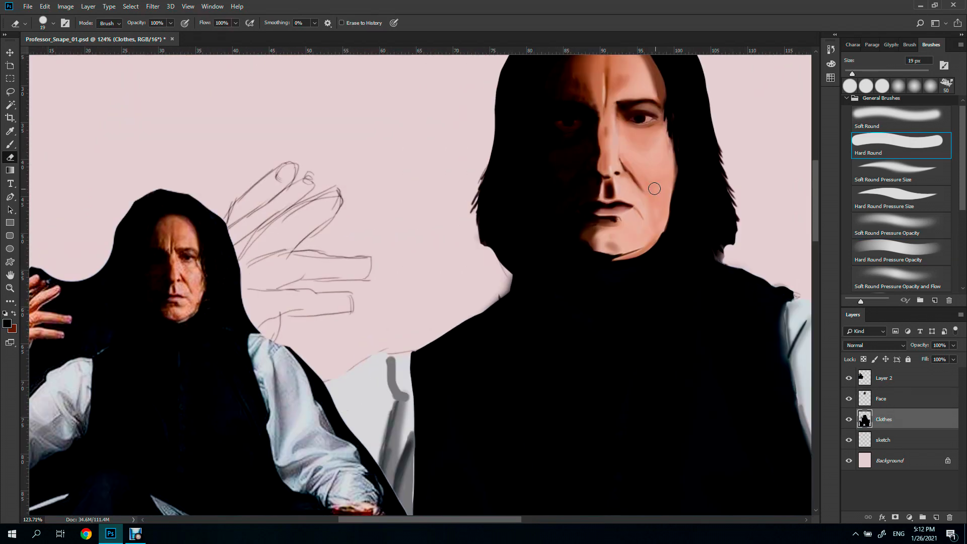
pyautogui.press('b')
pyautogui.hotkey('alt', ']')
pyautogui.hotkey('alt', '[')
pyautogui.press('ctrl')
# Step: Recentre on the black vest and set a Soft Round Pressure Opacity brush at 60% flow
pyautogui.press(',')
pyautogui.press(',')
pyautogui.press(',')
pyautogui.press('.')
pyautogui.press('.')
pyautogui.press('.')
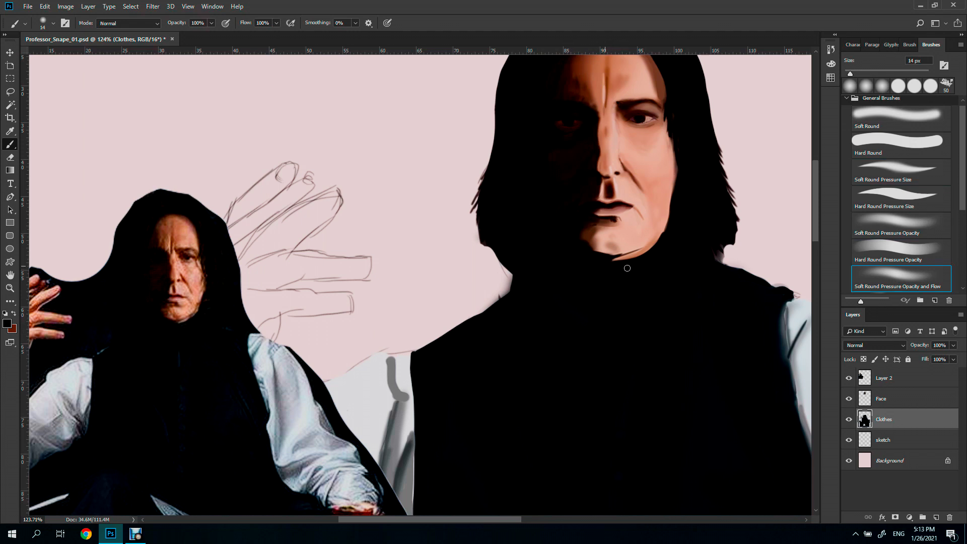
pyautogui.press(',')
pyautogui.press(',')
pyautogui.press(',')
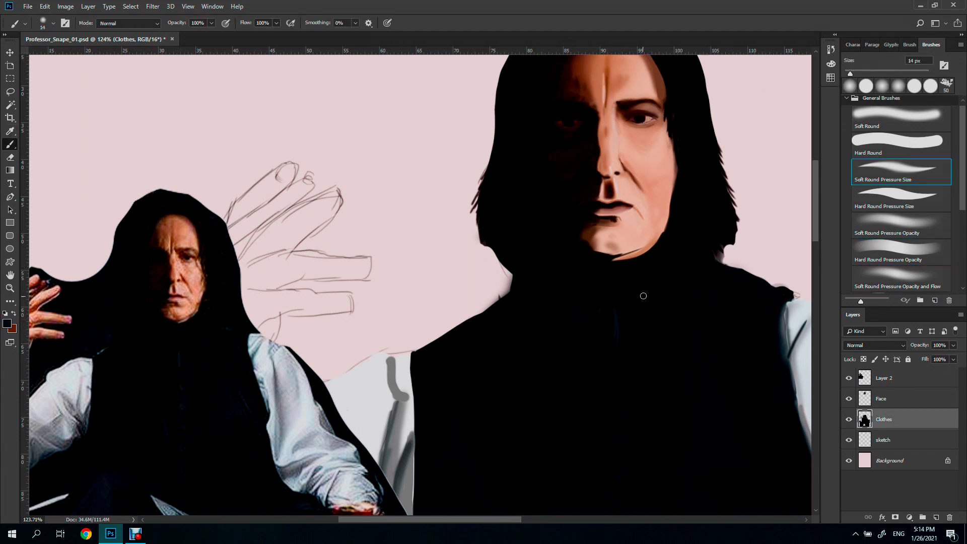
pyautogui.press('.')
pyautogui.press('.')
pyautogui.scroll(-2, 518, 250)
pyautogui.moveTo(560, 333); pyautogui.dragTo(535, 304)
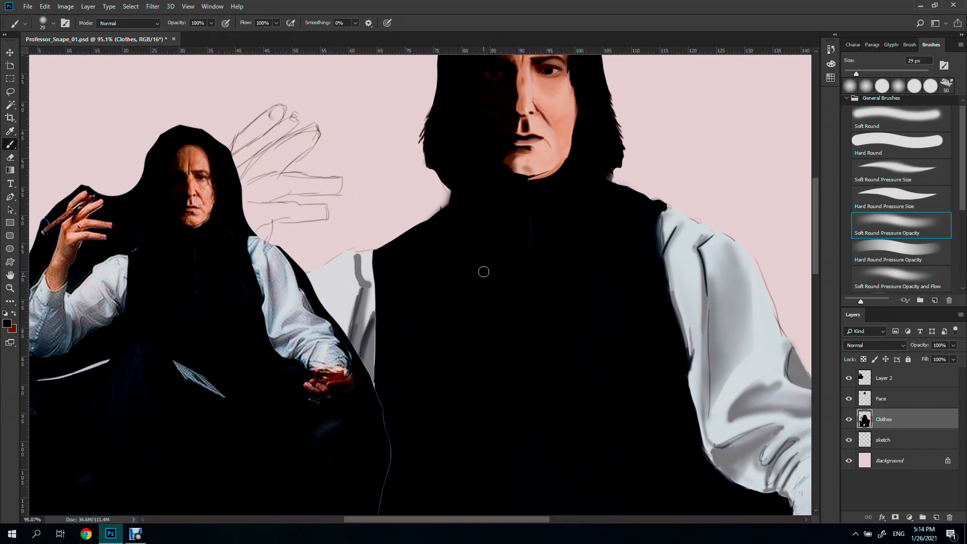
pyautogui.press(',')
pyautogui.moveTo(856, 74); pyautogui.dragTo(852, 74)
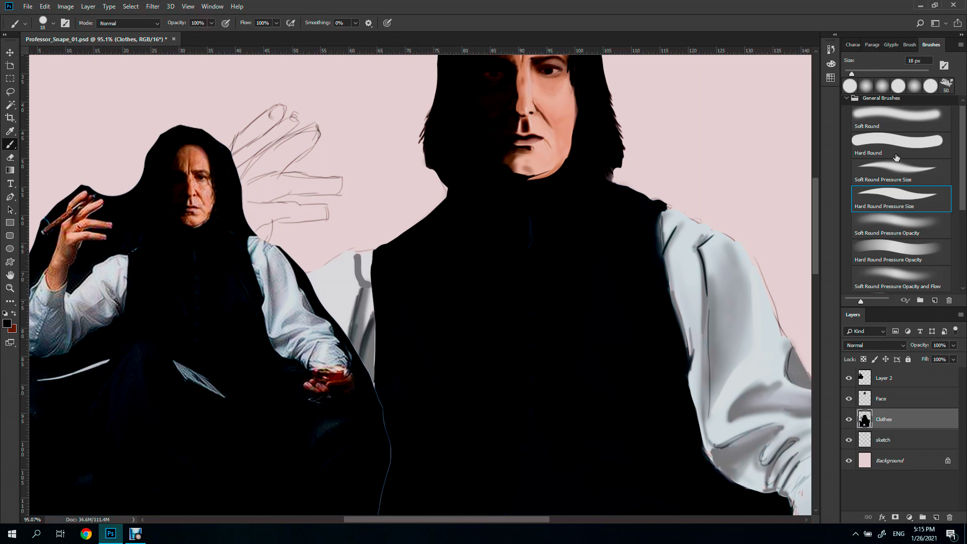
pyautogui.press(',')
pyautogui.press('.')
pyautogui.press('.')
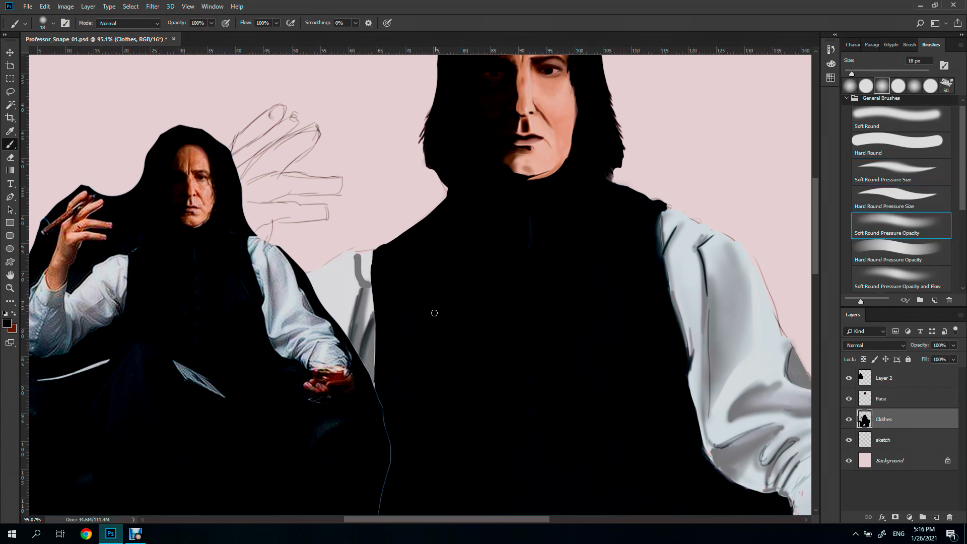
pyautogui.hotkey('shift', '6')
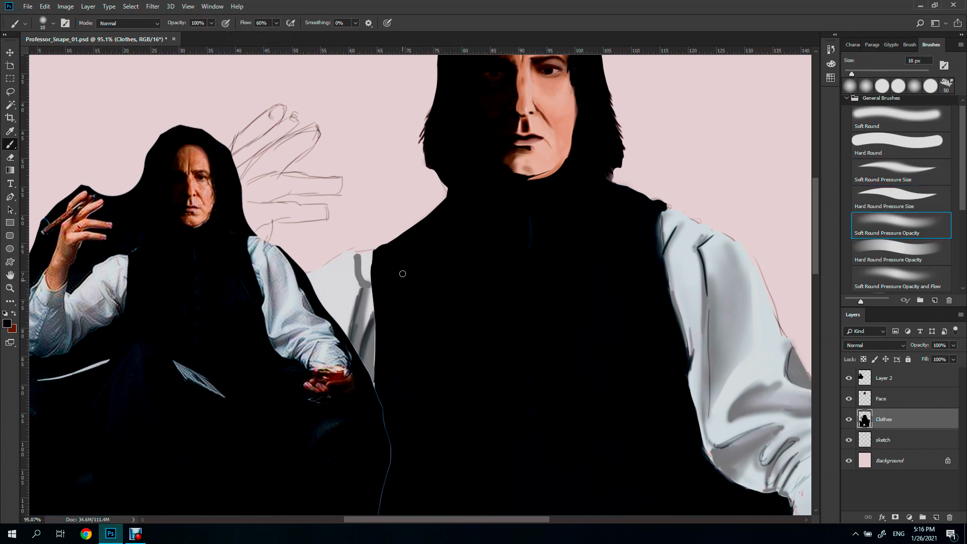
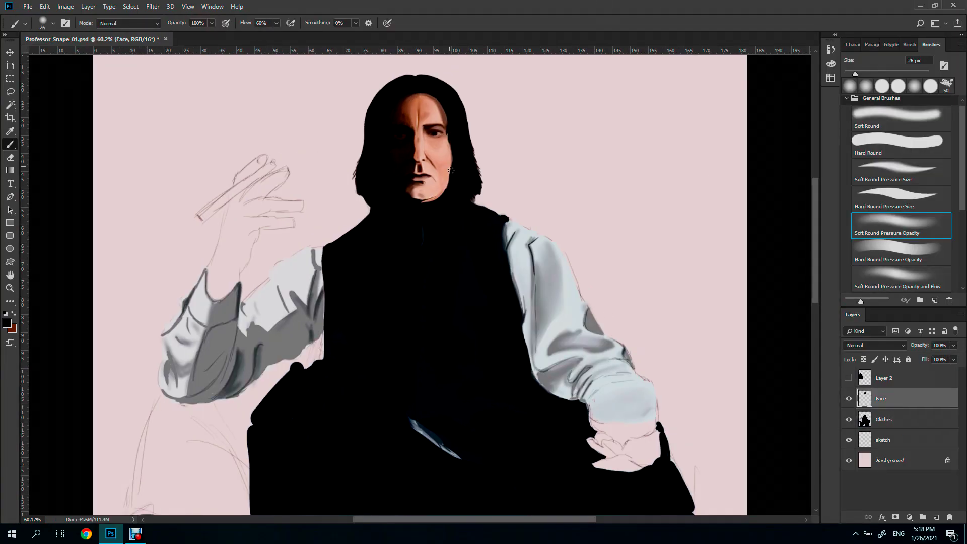
# Step: Paint the pink sketched hand at the robe's bottom solid black with a hard pressure-size brush
pyautogui.press('z')
pyautogui.click(414, 71)
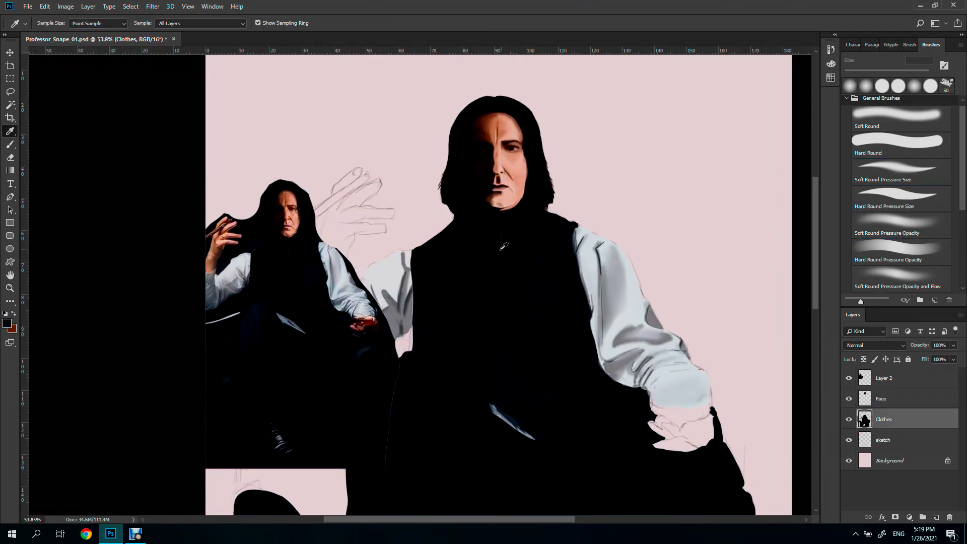
pyautogui.click(932, 274)
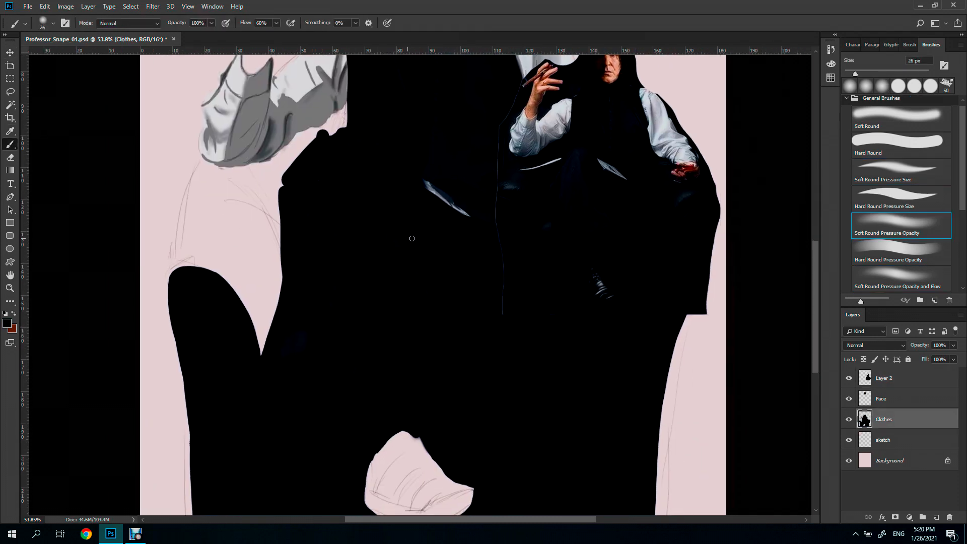
pyautogui.press(',')
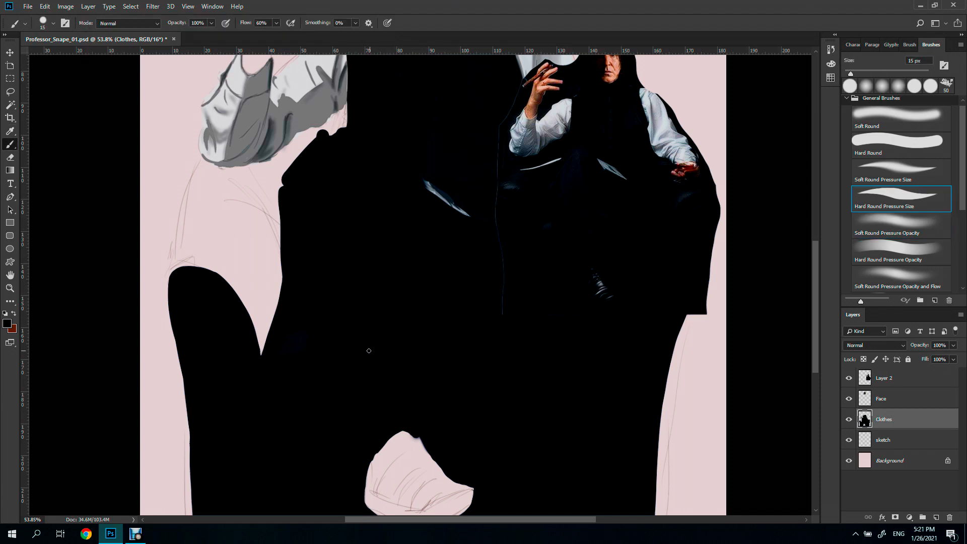
pyautogui.moveTo(378, 410)
pyautogui.mouseDown()
pyautogui.moveTo(375, 446)
pyautogui.moveTo(371, 417)
pyautogui.moveTo(408, 393)
pyautogui.moveTo(415, 418)
pyautogui.moveTo(453, 448)
pyautogui.moveTo(436, 429)
pyautogui.moveTo(373, 456)
pyautogui.moveTo(454, 464)
pyautogui.moveTo(368, 456)
pyautogui.moveTo(429, 471)
pyautogui.mouseUp()
pyautogui.press('i')
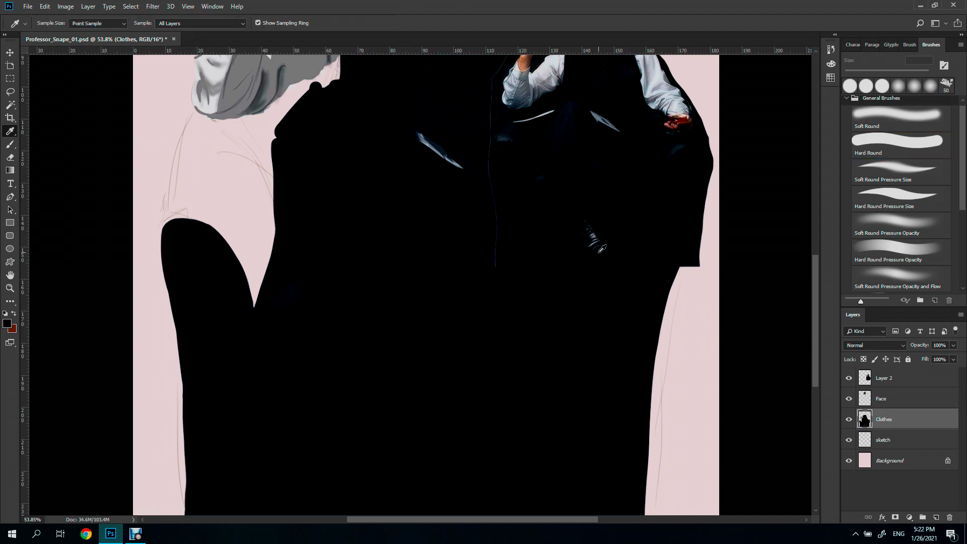
pyautogui.press('b')
pyautogui.keyDown('alt'); pyautogui.click(422, 406); pyautogui.keyUp('alt')
pyautogui.scroll(2, 506, 282)
# Step: Add faint bluish-grey glints along the lower robe fold with a low-flow soft brush
pyautogui.press('.')
pyautogui.press('.')
pyautogui.moveTo(359, 419); pyautogui.dragTo(353, 434)
pyautogui.click(887, 171)
pyautogui.moveTo(328, 389); pyautogui.dragTo(389, 463)
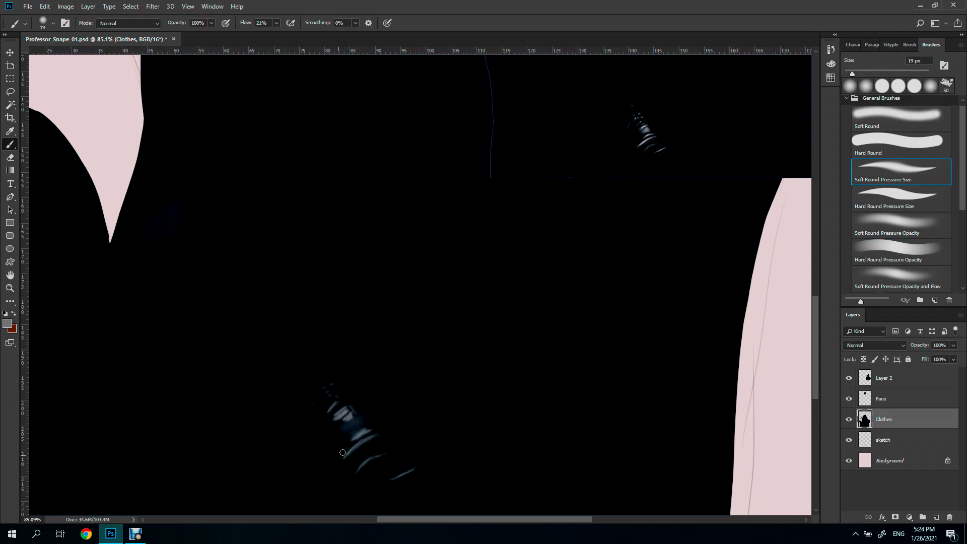
pyautogui.keyDown('alt'); pyautogui.click(286, 422); pyautogui.keyUp('alt')
pyautogui.hotkey('shift', '5')
pyautogui.hotkey('shift', '3')
pyautogui.scroll(-2, 308, 410)
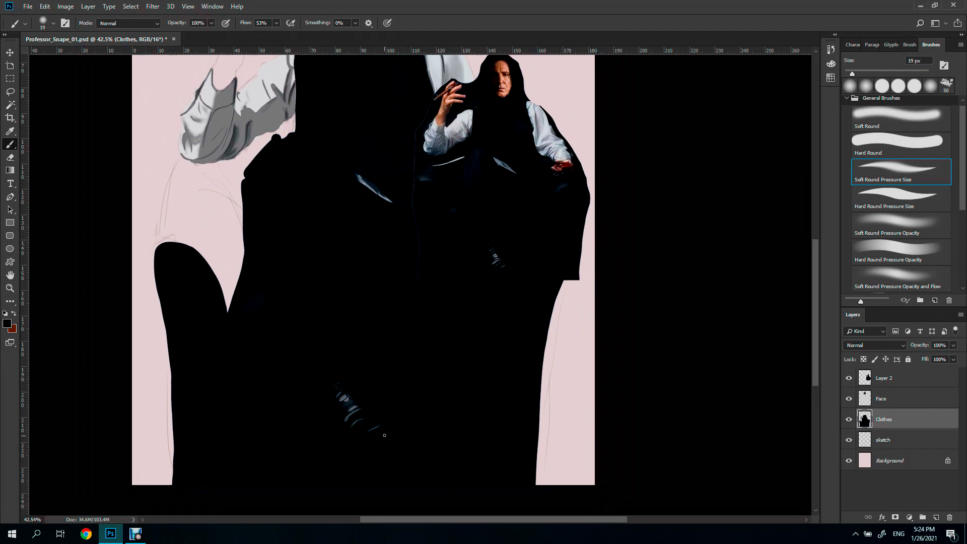
pyautogui.press('Escape')
pyautogui.press('.')
pyautogui.press('.')
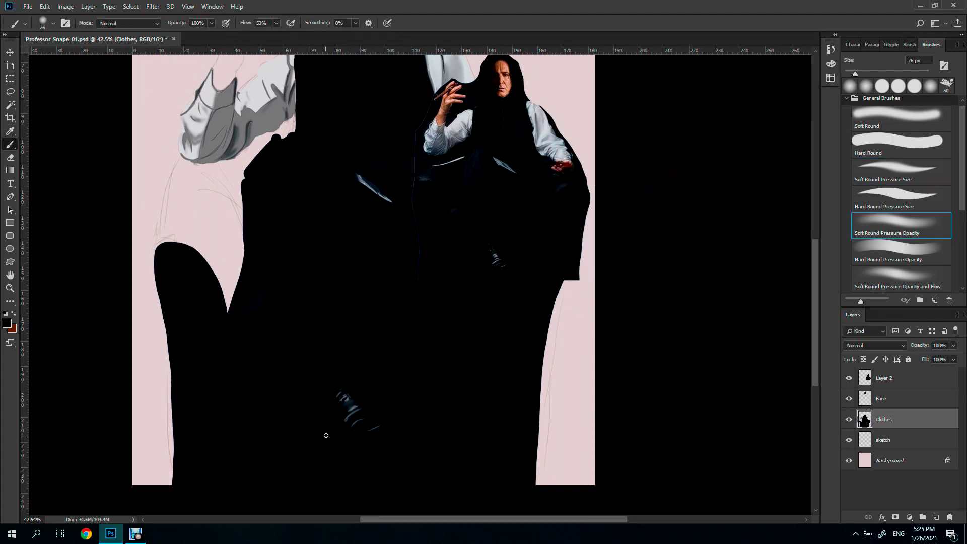
pyautogui.moveTo(401, 390); pyautogui.dragTo(357, 396)
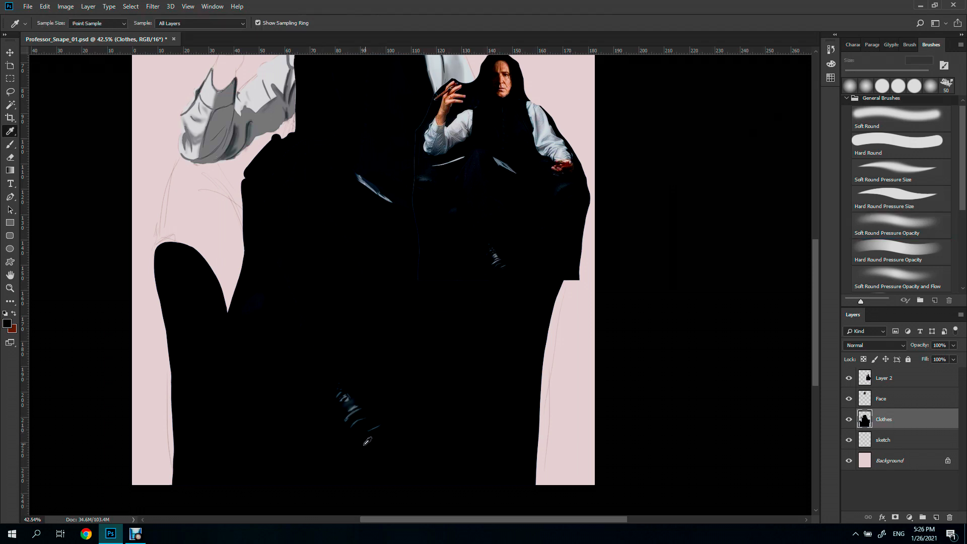
# Step: With a 12 px hard pressure-size brush, paint black robe under the left arm
pyautogui.press(']')
pyautogui.press(']')
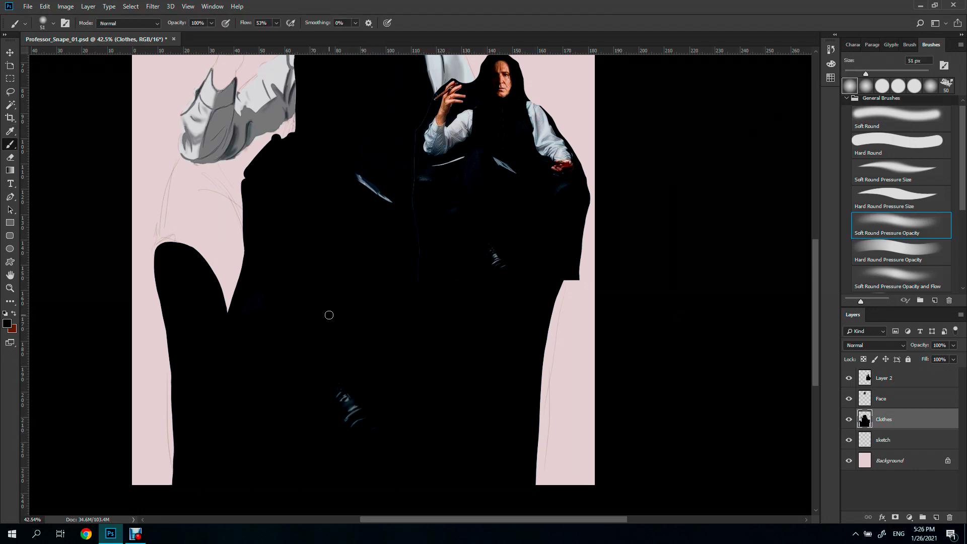
pyautogui.press(',')
pyautogui.press('[')
pyautogui.press('[')
pyautogui.press('[')
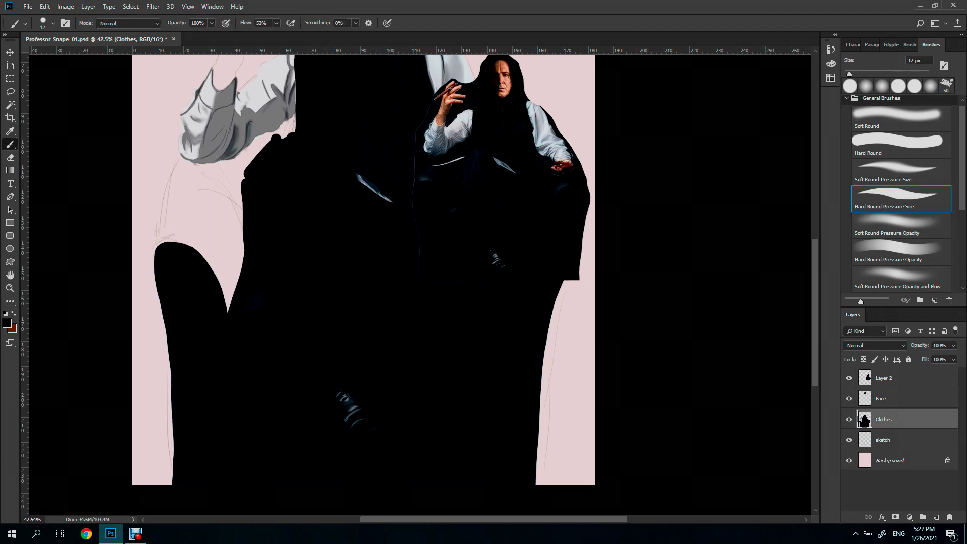
pyautogui.scroll(-1, 383, 421)
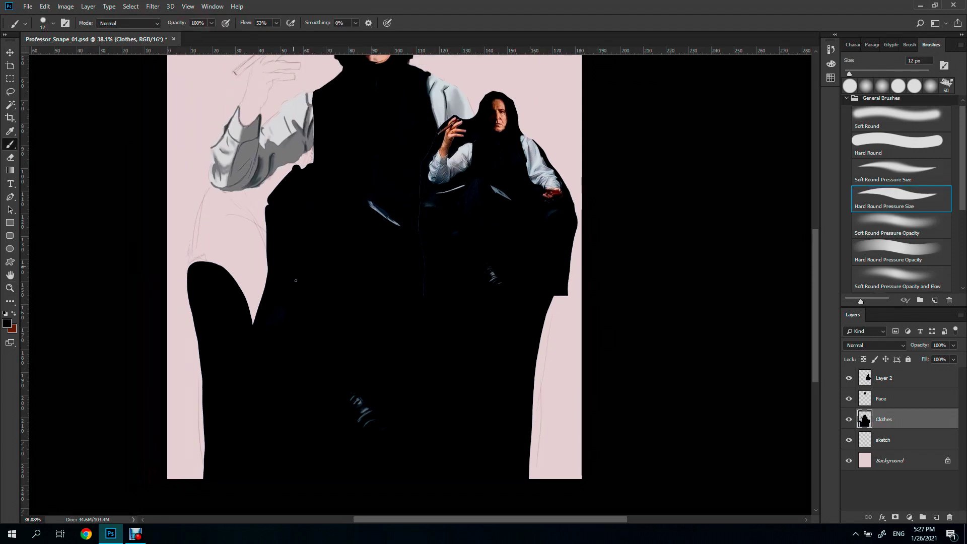
pyautogui.scroll(2, 454, 328)
pyautogui.press('alt')
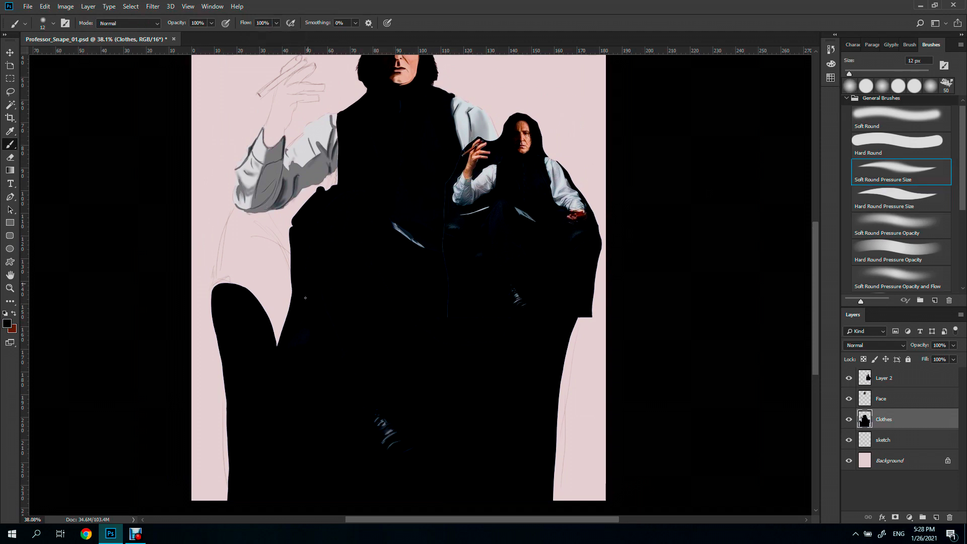
pyautogui.press('alt')
pyautogui.press('alt')
pyautogui.moveTo(237, 227)
pyautogui.mouseDown()
pyautogui.moveTo(183, 214)
pyautogui.moveTo(172, 242)
pyautogui.mouseUp()
pyautogui.moveTo(181, 201); pyautogui.dragTo(171, 242)
pyautogui.scroll(3, 171, 227)
pyautogui.scroll(-2, 171, 226)
# Step: Fill the pink gaps between robe and body black and smooth the robe's left silhouette
pyautogui.moveTo(242, 221)
pyautogui.mouseDown()
pyautogui.moveTo(275, 261)
pyautogui.moveTo(308, 348)
pyautogui.mouseUp()
pyautogui.moveTo(222, 303); pyautogui.dragTo(297, 352)
pyautogui.moveTo(323, 217)
pyautogui.mouseDown()
pyautogui.moveTo(353, 176)
pyautogui.moveTo(287, 226)
pyautogui.moveTo(328, 304)
pyautogui.mouseUp()
pyautogui.moveTo(303, 373); pyautogui.dragTo(263, 224)
pyautogui.press('.')
pyautogui.press('.')
pyautogui.press('.')
pyautogui.moveTo(227, 310)
pyautogui.mouseDown()
pyautogui.moveTo(284, 305)
pyautogui.moveTo(298, 363)
pyautogui.mouseUp()
pyautogui.press(',')
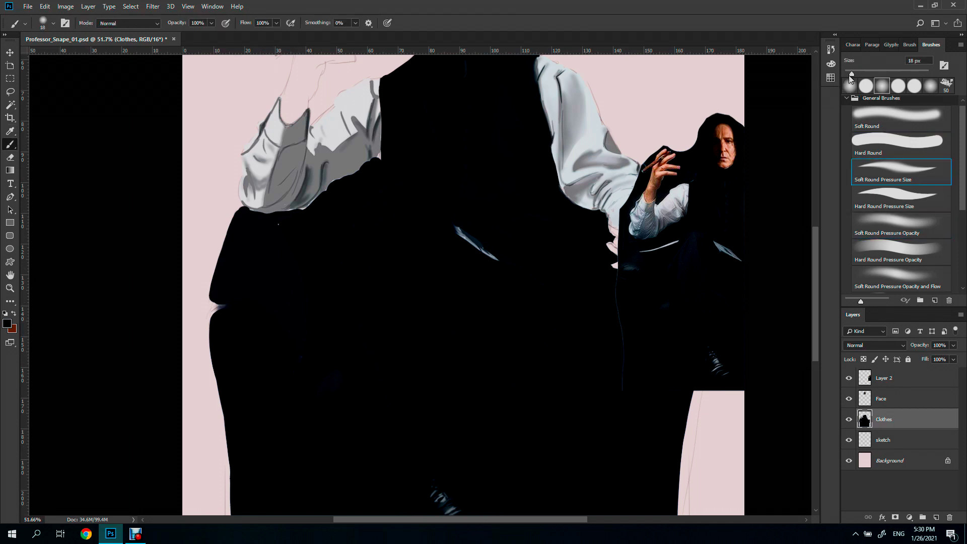
pyautogui.press('Tab')
pyautogui.scroll(1, 305, 332)
pyautogui.moveTo(204, 289); pyautogui.dragTo(188, 286)
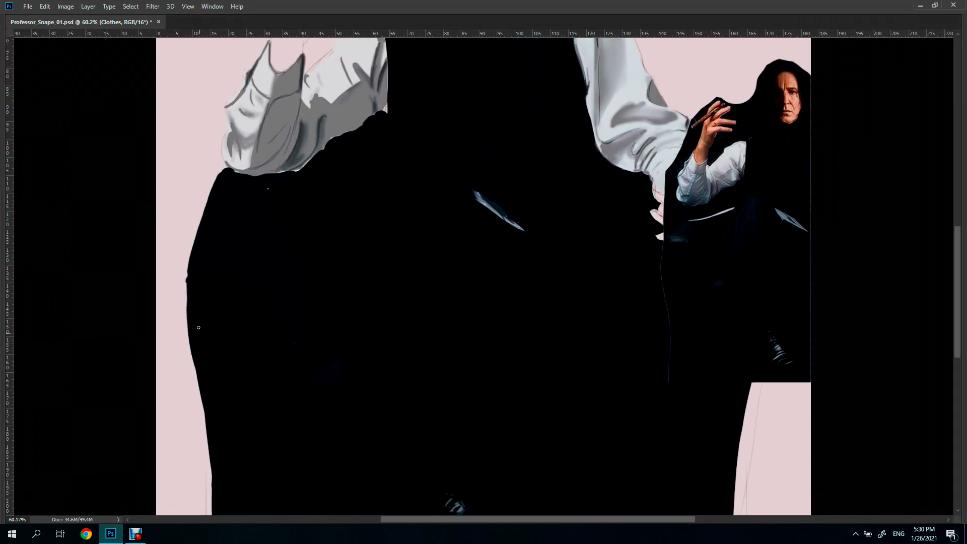
# Step: Tidy the shirt edge toward the shoulder with black paint
pyautogui.press('Tab')
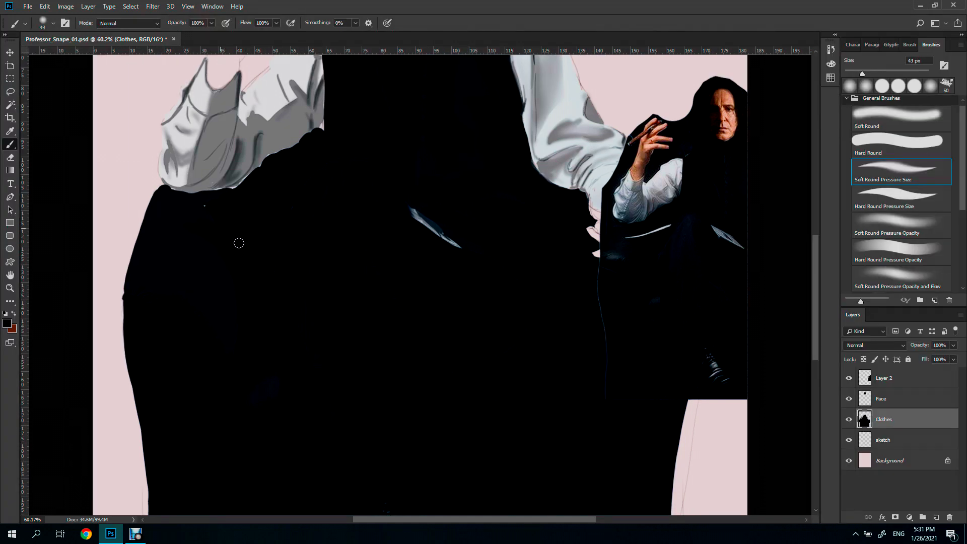
pyautogui.scroll(6, 340, 209)
pyautogui.press('.')
pyautogui.moveTo(339, 210); pyautogui.dragTo(434, 156)
pyautogui.moveTo(504, 96); pyautogui.dragTo(414, 172)
pyautogui.moveTo(183, 194); pyautogui.dragTo(302, 202)
pyautogui.scroll(1, 533, 127)
pyautogui.scroll(-3, 365, 307)
pyautogui.scroll(-4, 353, 302)
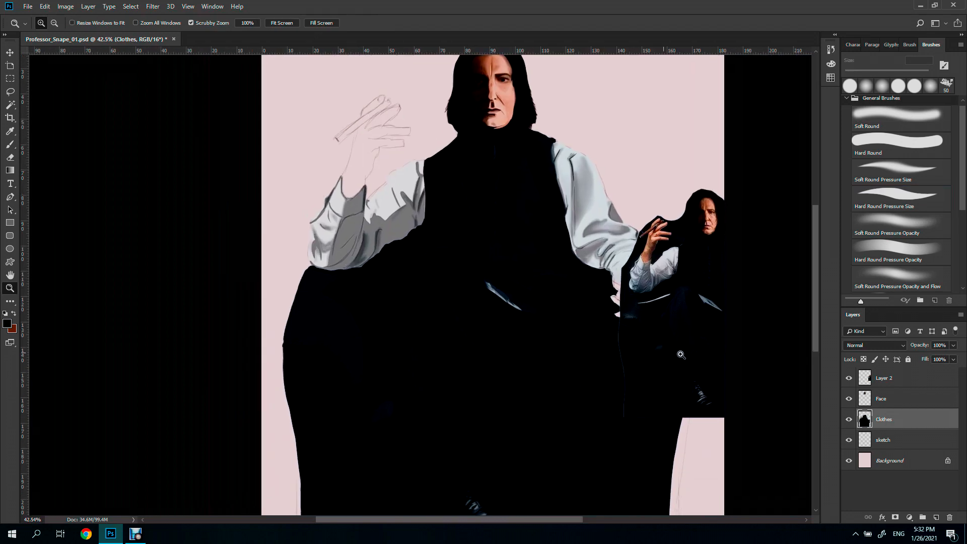
# Step: Paint a white highlight along the robe's left edge and tone down part of it
pyautogui.press('.')
pyautogui.press(',')
pyautogui.moveTo(240, 333); pyautogui.dragTo(217, 338)
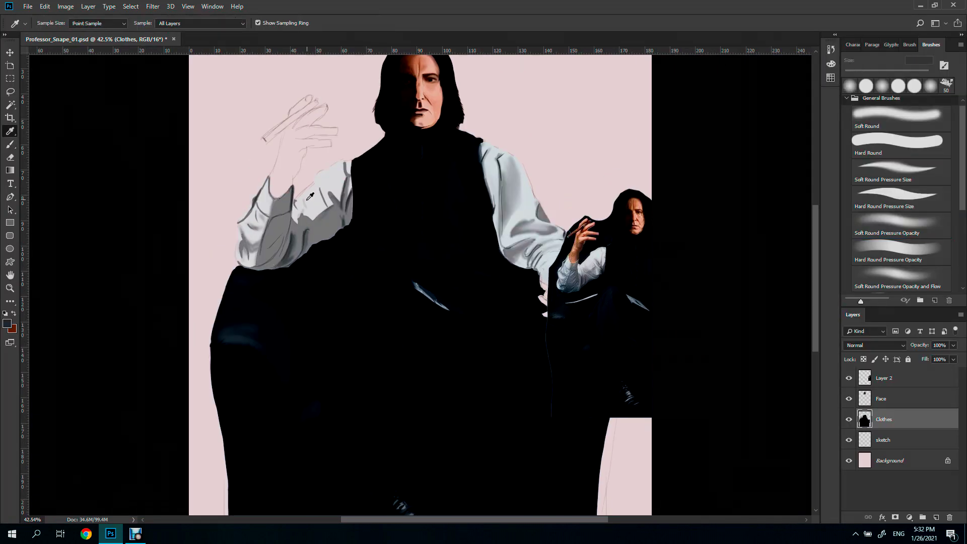
pyautogui.keyDown('alt'); pyautogui.click(267, 259); pyautogui.keyUp('alt')
pyautogui.press('[')
pyautogui.press('[')
pyautogui.moveTo(256, 282); pyautogui.dragTo(322, 268)
pyautogui.press('z')
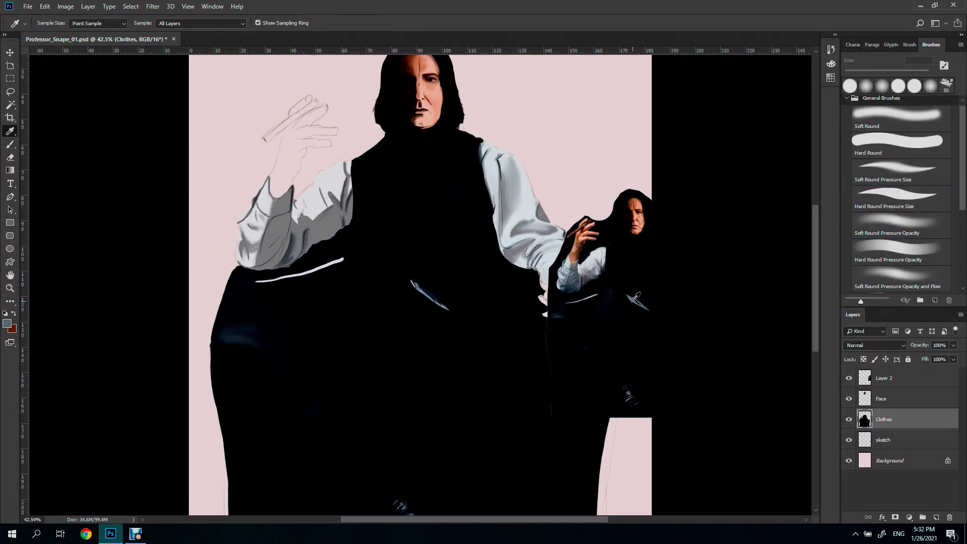
pyautogui.moveTo(448, 305); pyautogui.dragTo(499, 316)
pyautogui.moveTo(433, 302); pyautogui.dragTo(396, 272)
pyautogui.hotkey('ctrl', '-')
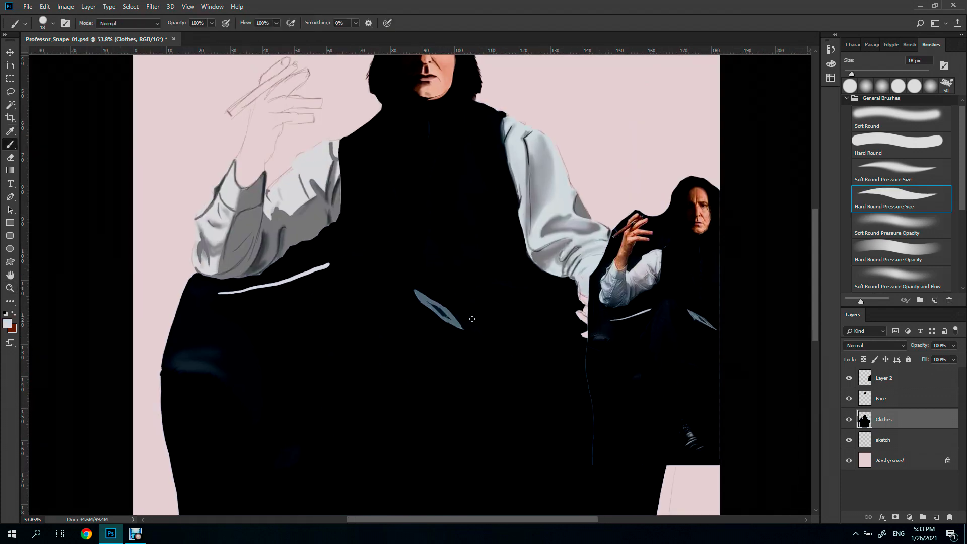
pyautogui.hotkey('ctrl', '0')
pyautogui.hotkey('ctrl', '+')
pyautogui.hotkey('ctrl', '+')
# Step: Move the reference photo (Layer 2) to the canvas centre and reselect the Clothes layer
pyautogui.press('b')
pyautogui.click(902, 225)
pyautogui.click(276, 23)
pyautogui.rightClick(295, 246)
pyautogui.press('Escape')
pyautogui.press('v')
pyautogui.moveTo(797, 274); pyautogui.dragTo(494, 264)
pyautogui.press('b')
pyautogui.keyDown('ctrl'); pyautogui.click(324, 236); pyautogui.keyUp('ctrl')
# Step: Lighten the left sleeve's shading at 34% flow and cover its dark edge lines with light grey
pyautogui.press(',')
pyautogui.press(',')
pyautogui.moveTo(338, 206); pyautogui.dragTo(343, 154)
pyautogui.keyDown('alt'); pyautogui.click(342, 171); pyautogui.keyUp('alt')
pyautogui.press('.')
pyautogui.press('.')
pyautogui.press('.')
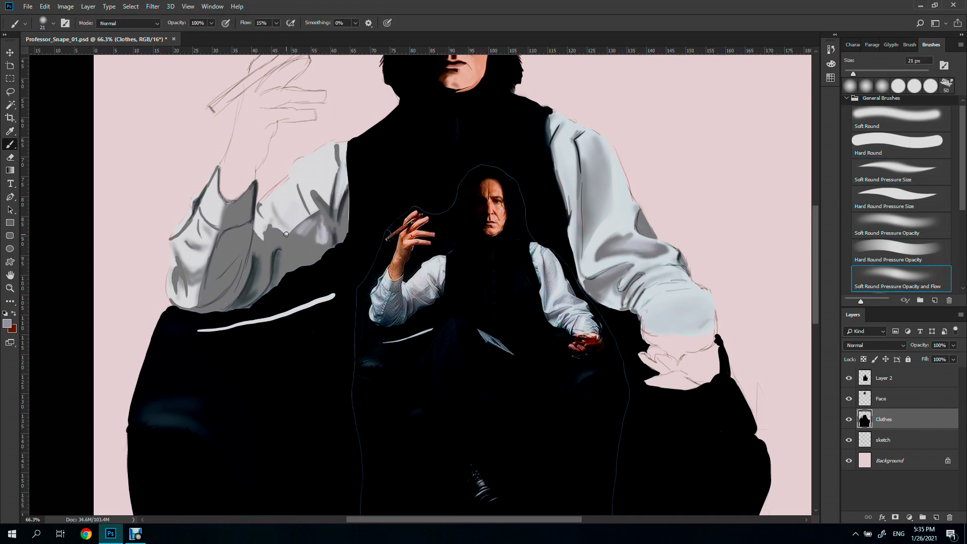
pyautogui.hotkey('shift', '3')
pyautogui.hotkey('shift', '4')
pyautogui.moveTo(275, 240); pyautogui.dragTo(252, 298)
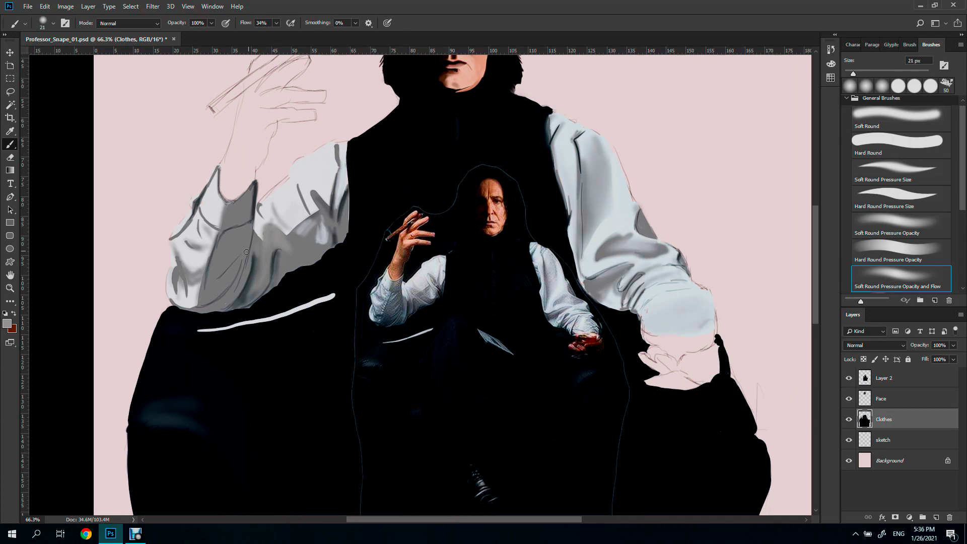
pyautogui.moveTo(232, 255); pyautogui.dragTo(216, 297)
pyautogui.moveTo(205, 250); pyautogui.dragTo(174, 264)
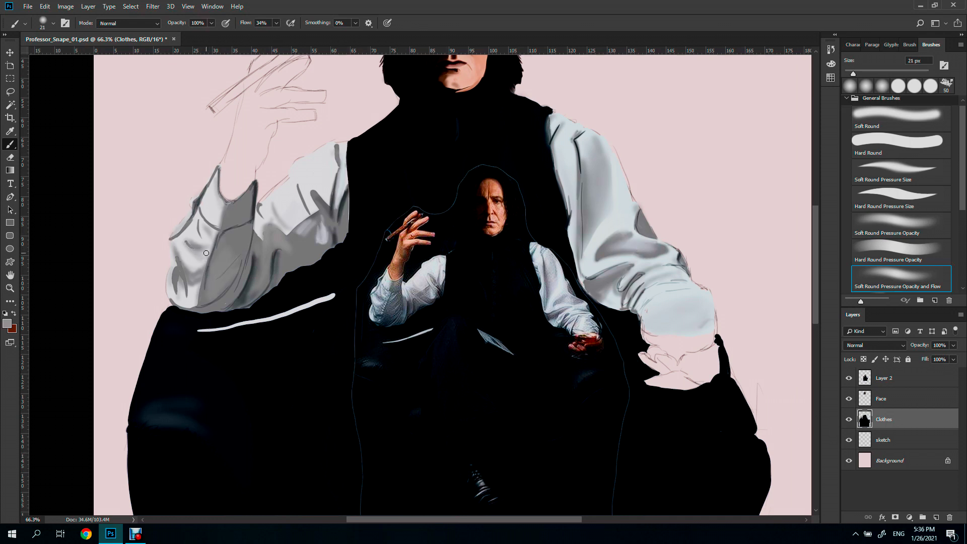
pyautogui.click(860, 198)
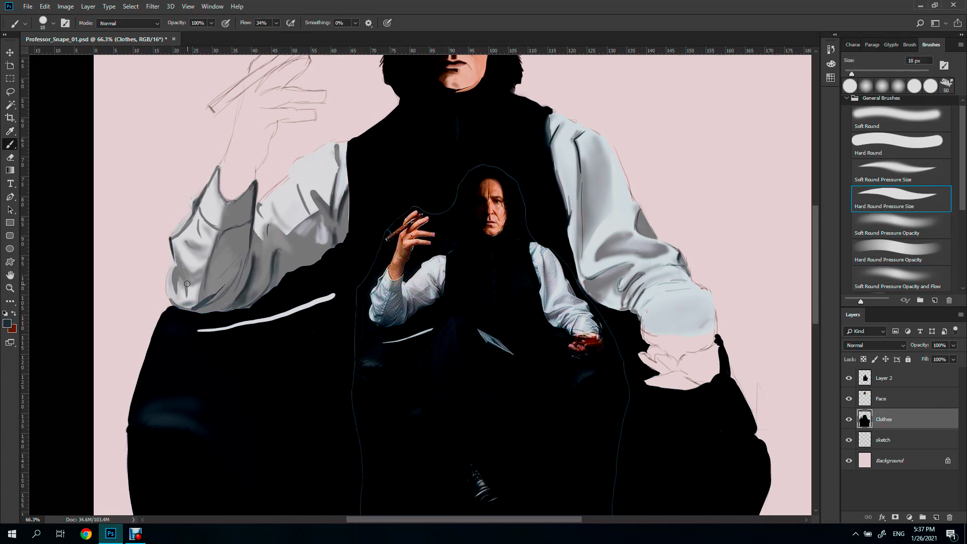
pyautogui.moveTo(201, 201); pyautogui.dragTo(187, 230)
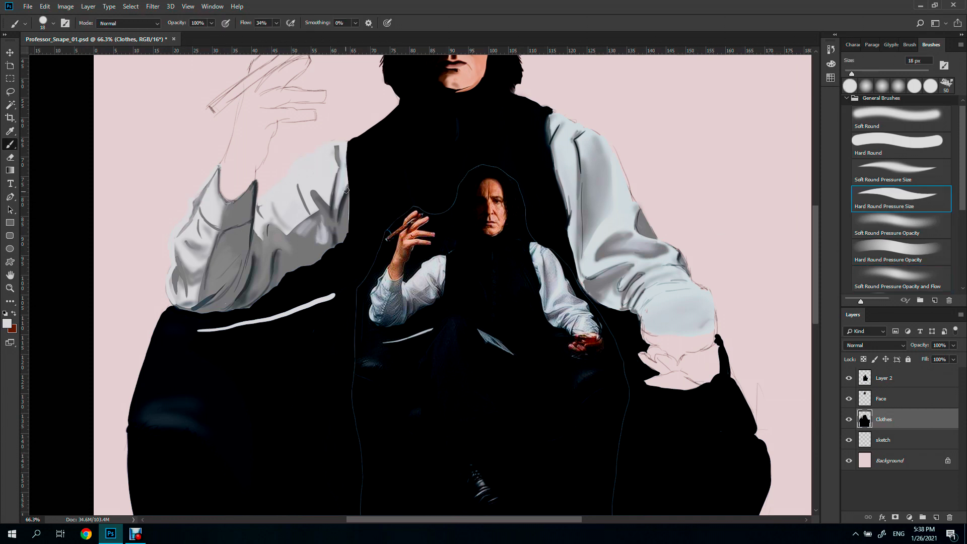
pyautogui.scroll(1, 561, 202)
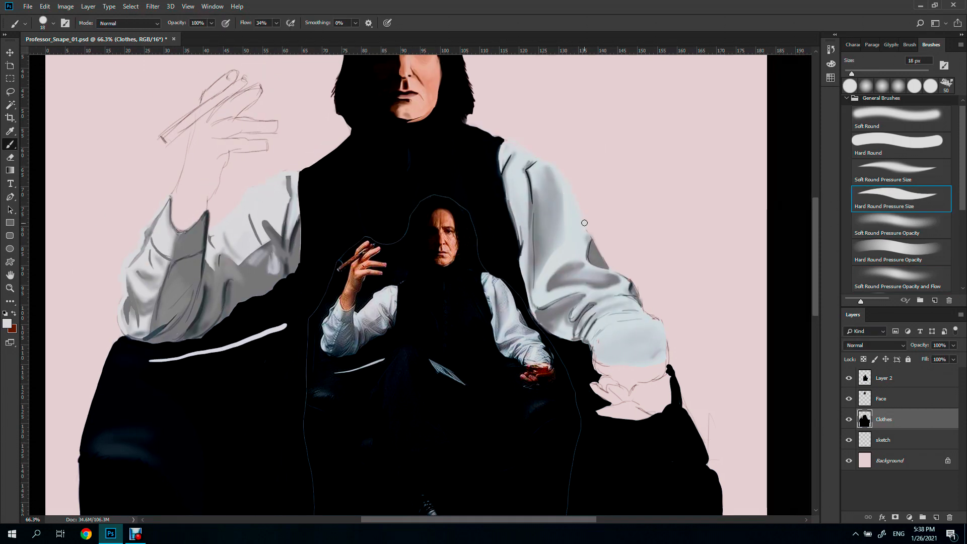
# Step: Draw dark strokes along the right cuff's edge and outline the wine glass
pyautogui.press('z')
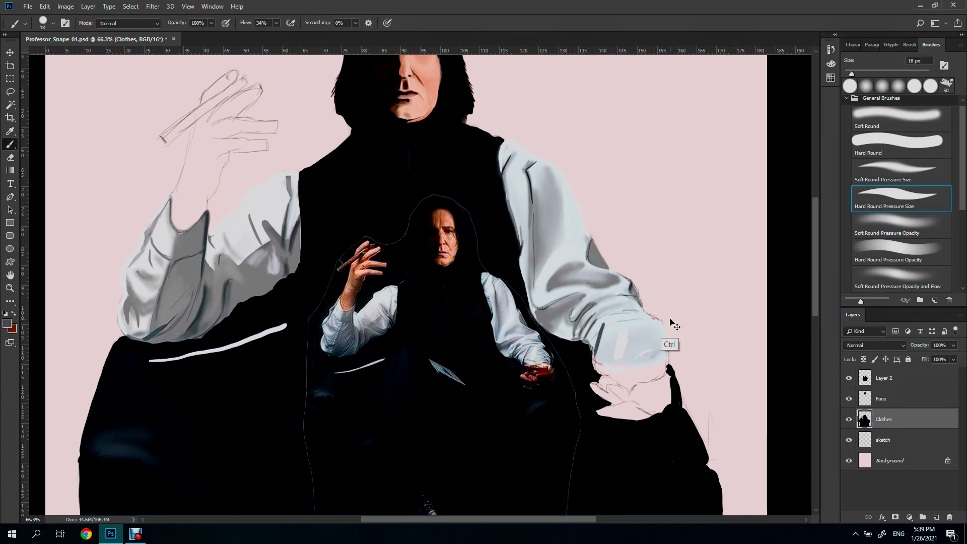
pyautogui.moveTo(647, 372); pyautogui.dragTo(666, 373)
pyautogui.press('b')
pyautogui.moveTo(444, 308); pyautogui.dragTo(474, 390)
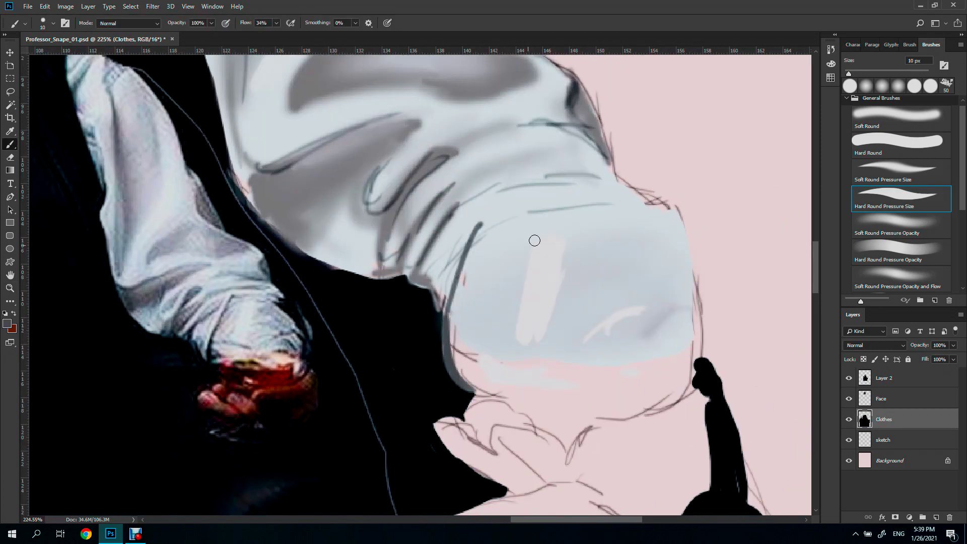
pyautogui.moveTo(479, 226); pyautogui.dragTo(443, 330)
pyautogui.moveTo(459, 269); pyautogui.dragTo(453, 376)
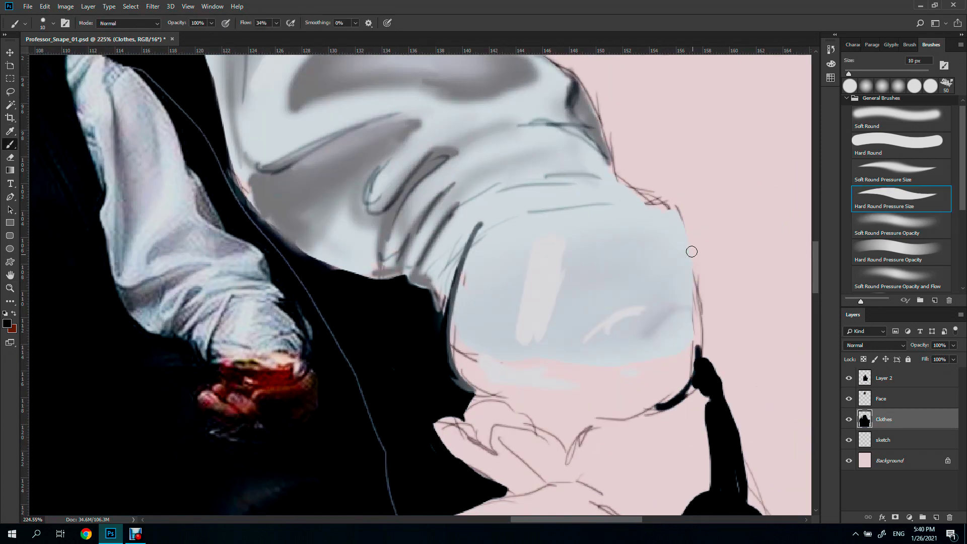
pyautogui.moveTo(658, 407); pyautogui.dragTo(683, 233)
# Step: Fill the glass with a solid band of red wine sampled from the reference
pyautogui.press('i')
pyautogui.click(274, 375)
pyautogui.press('b')
pyautogui.moveTo(459, 352); pyautogui.dragTo(688, 372)
pyautogui.moveTo(446, 357); pyautogui.dragTo(461, 388)
pyautogui.moveTo(684, 379)
pyautogui.mouseDown()
pyautogui.moveTo(640, 427)
pyautogui.moveTo(554, 444)
pyautogui.moveTo(446, 366)
pyautogui.moveTo(675, 386)
pyautogui.moveTo(594, 424)
pyautogui.mouseUp()
pyautogui.press(',')
pyautogui.press(',')
pyautogui.moveTo(650, 383)
pyautogui.mouseDown()
pyautogui.moveTo(512, 412)
pyautogui.moveTo(633, 396)
pyautogui.moveTo(519, 424)
pyautogui.mouseUp()
pyautogui.press('.')
pyautogui.press('.')
pyautogui.moveTo(544, 453); pyautogui.dragTo(579, 405)
# Step: Shade the wine with darker red strokes, then sample a light skin pink
pyautogui.press('.')
pyautogui.press('.')
pyautogui.press('.')
pyautogui.keyDown('alt'); pyautogui.click(504, 383); pyautogui.keyUp('alt')
pyautogui.moveTo(471, 375)
pyautogui.mouseDown()
pyautogui.moveTo(527, 398)
pyautogui.moveTo(549, 456)
pyautogui.mouseUp()
pyautogui.moveTo(490, 385)
pyautogui.mouseDown()
pyautogui.moveTo(497, 353)
pyautogui.moveTo(564, 350)
pyautogui.moveTo(644, 367)
pyautogui.moveTo(686, 353)
pyautogui.mouseUp()
pyautogui.press('i')
pyautogui.click(263, 401)
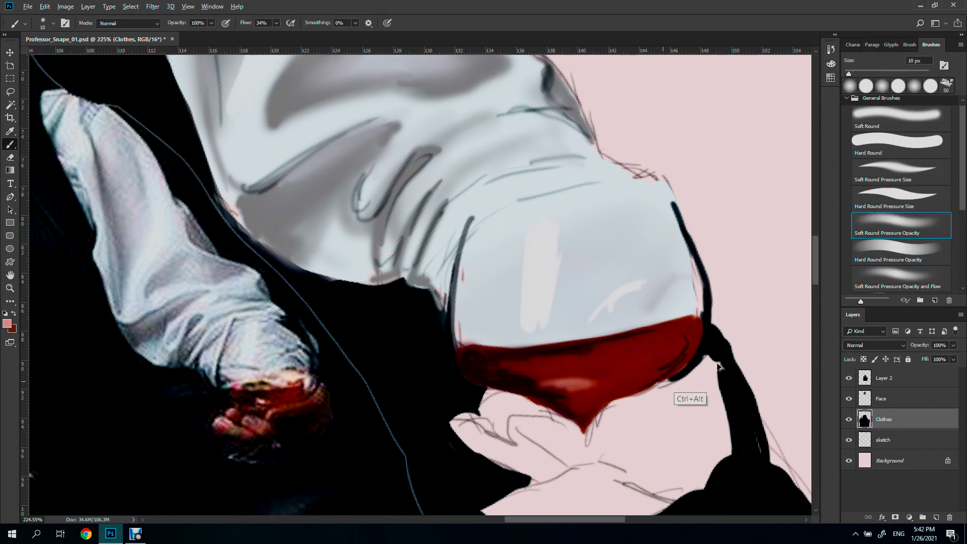
pyautogui.press('z')
pyautogui.moveTo(630, 482)
pyautogui.mouseDown()
pyautogui.moveTo(573, 482)
pyautogui.moveTo(536, 280)
pyautogui.mouseUp()
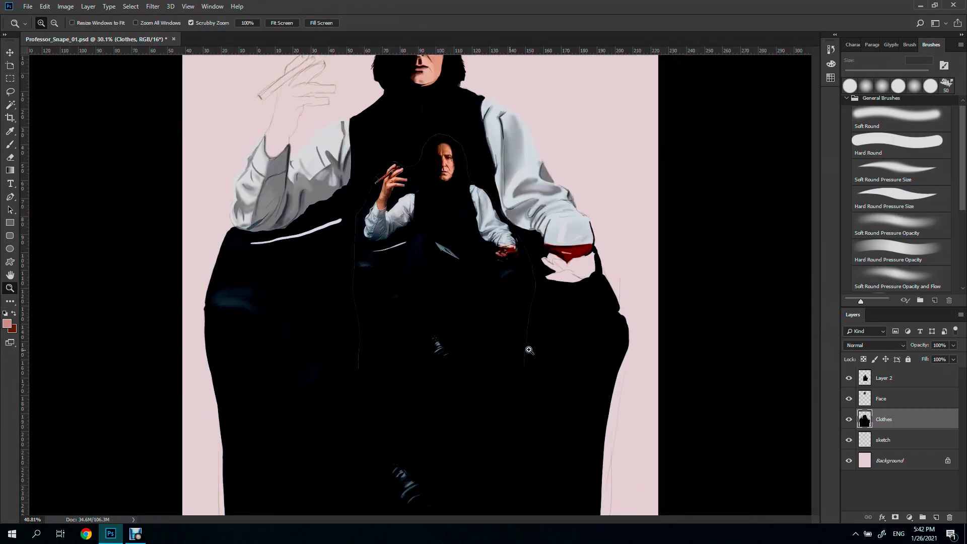
# Step: Choose a brighter red in the colour picker, then sample near-black from the painting
pyautogui.press('i')
pyautogui.click(537, 280)
pyautogui.press('b')
pyautogui.press('.')
pyautogui.click(7, 323)
pyautogui.click(635, 172)
pyautogui.click(764, 126)
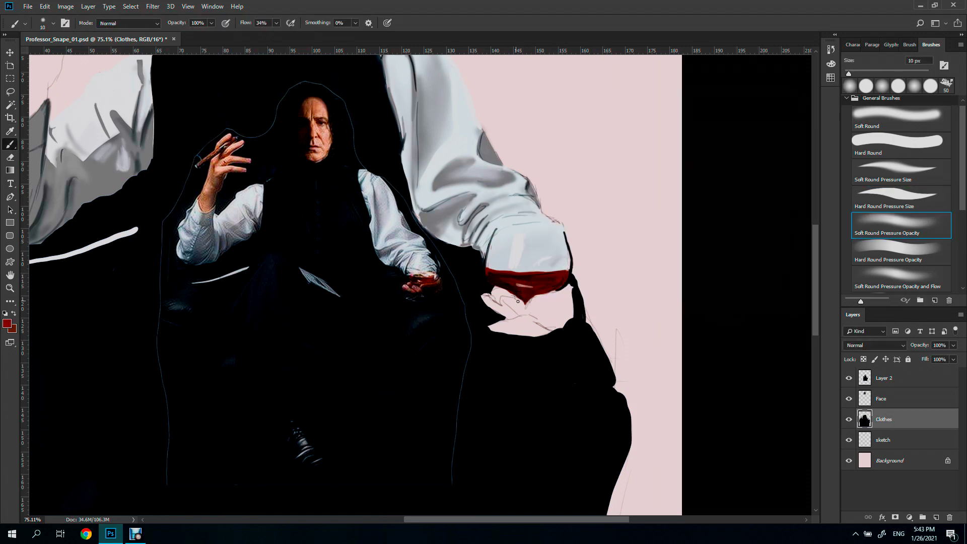
pyautogui.keyDown('alt'); pyautogui.click(525, 275); pyautogui.keyUp('alt')
pyautogui.keyDown('alt'); pyautogui.click(569, 250); pyautogui.keyUp('alt')
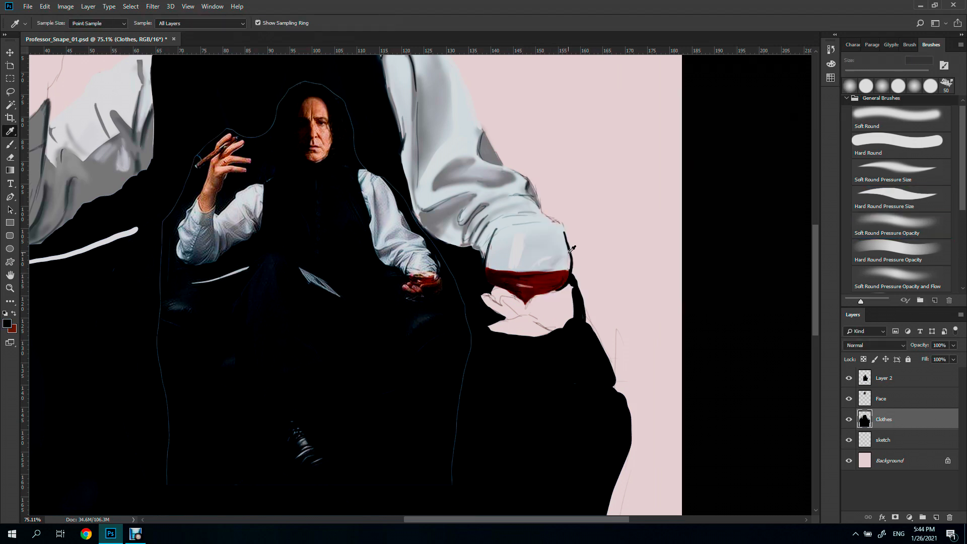
# Step: Paint a dark line along the cuff's top edge and start pink finger strokes on the glass
pyautogui.press(',')
pyautogui.moveTo(493, 228); pyautogui.dragTo(566, 225)
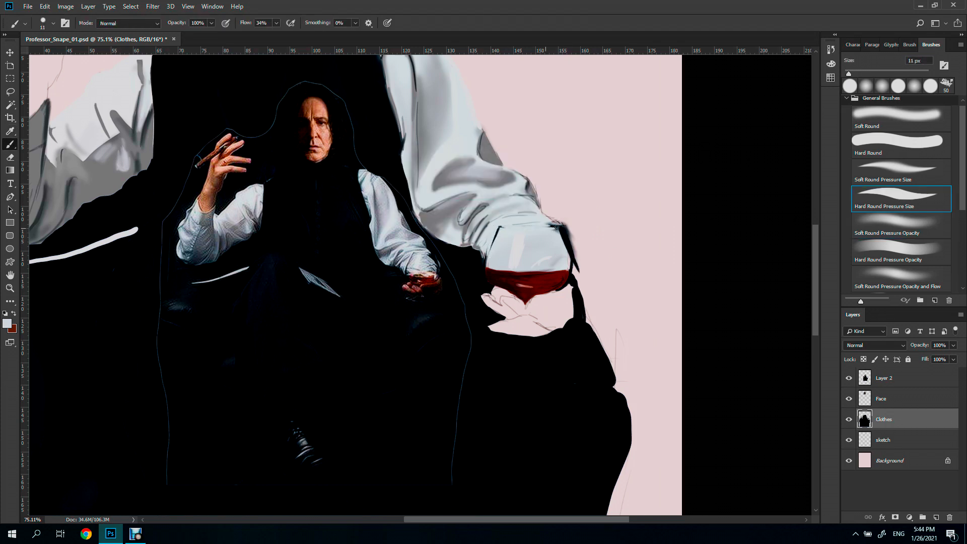
pyautogui.keyDown('alt'); pyautogui.click(471, 233); pyautogui.keyUp('alt')
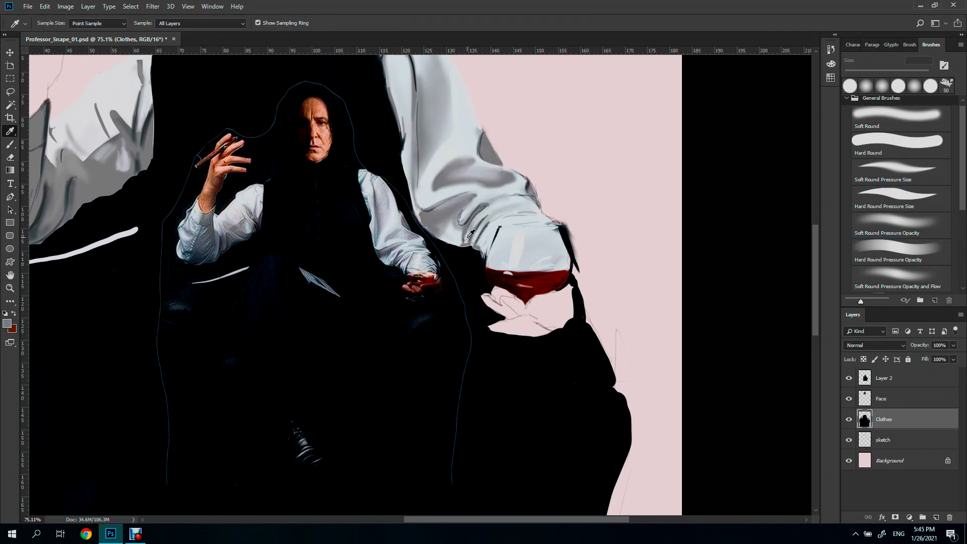
pyautogui.keyDown('alt'); pyautogui.click(412, 290); pyautogui.keyUp('alt')
pyautogui.moveTo(483, 297)
pyautogui.mouseDown()
pyautogui.moveTo(490, 301)
pyautogui.moveTo(474, 269)
pyautogui.moveTo(518, 280)
pyautogui.moveTo(501, 313)
pyautogui.mouseUp()
# Step: Paint pink fingers beside the wine glass, adding a darker pink stroke on the glass hand
pyautogui.scroll(5, 507, 305)
pyautogui.press('.')
pyautogui.press('.')
pyautogui.press('.')
pyautogui.moveTo(559, 302)
pyautogui.mouseDown()
pyautogui.moveTo(494, 252)
pyautogui.moveTo(569, 280)
pyautogui.mouseUp()
pyautogui.press(',')
pyautogui.press('h')
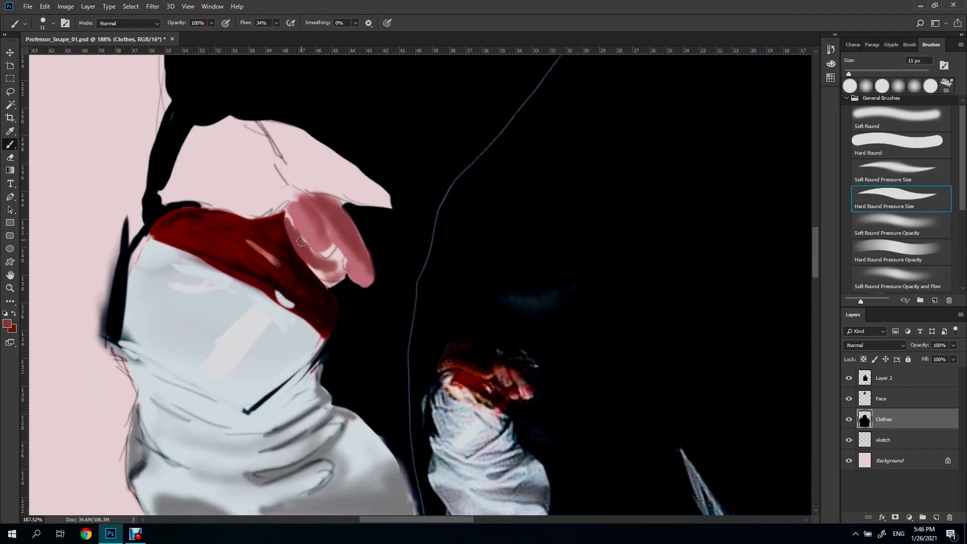
pyautogui.press('h')
pyautogui.moveTo(504, 279); pyautogui.dragTo(622, 383)
# Step: Paint a dark stroke beneath the glass and darken the pink fingers' edge with black
pyautogui.press('r')
pyautogui.moveTo(580, 343)
pyautogui.mouseDown()
pyautogui.moveTo(581, 286)
pyautogui.moveTo(623, 300)
pyautogui.mouseUp()
pyautogui.press('b')
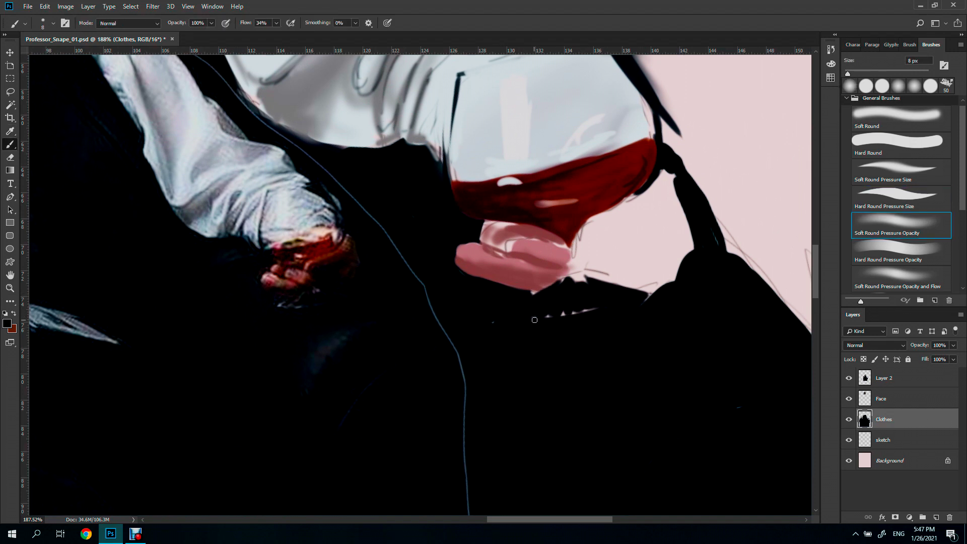
pyautogui.keyDown('alt'); pyautogui.click(505, 320); pyautogui.keyUp('alt')
pyautogui.press(',')
pyautogui.keyDown('alt'); pyautogui.click(635, 302); pyautogui.keyUp('alt')
pyautogui.moveTo(636, 288)
pyautogui.mouseDown()
pyautogui.moveTo(609, 283)
pyautogui.moveTo(402, 346)
pyautogui.mouseUp()
# Step: Add dark strokes along the pink fingers and their edge at 74% brush flow
pyautogui.moveTo(431, 257); pyautogui.dragTo(445, 346)
pyautogui.moveTo(471, 316); pyautogui.dragTo(484, 348)
pyautogui.press('.')
pyautogui.moveTo(460, 282)
pyautogui.mouseDown()
pyautogui.moveTo(482, 318)
pyautogui.moveTo(438, 310)
pyautogui.mouseUp()
pyautogui.hotkey('shift', '7')
pyautogui.hotkey('shift', '4')
pyautogui.press('.')
pyautogui.moveTo(461, 358)
pyautogui.mouseDown()
pyautogui.moveTo(433, 293)
pyautogui.moveTo(432, 265)
pyautogui.moveTo(529, 186)
pyautogui.mouseUp()
# Step: Deepen the dark red below the glass bowl at 100% flow with a 20 px brush
pyautogui.moveTo(506, 224)
pyautogui.mouseDown()
pyautogui.moveTo(564, 136)
pyautogui.moveTo(532, 191)
pyautogui.moveTo(539, 184)
pyautogui.mouseUp()
pyautogui.hotkey('shift', '0')
pyautogui.moveTo(504, 242); pyautogui.dragTo(560, 177)
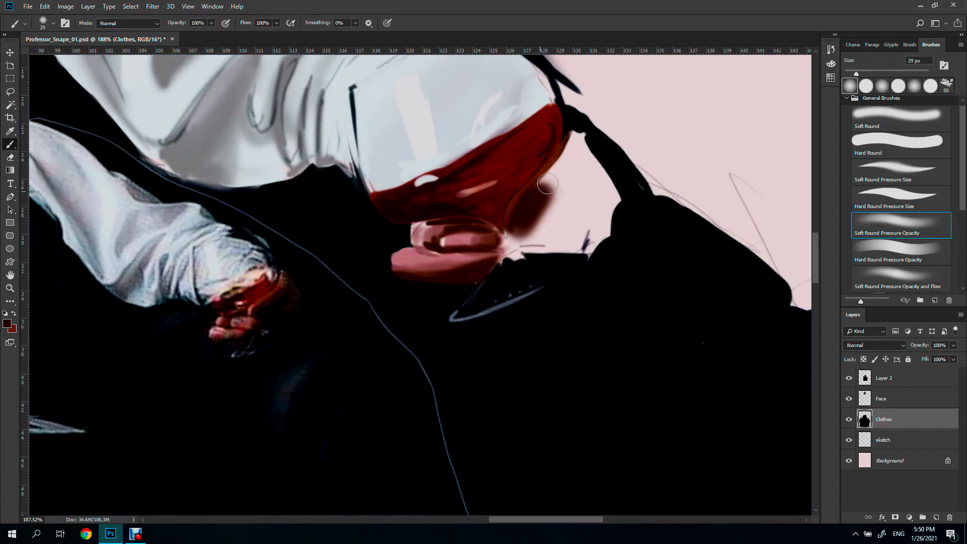
pyautogui.moveTo(519, 217); pyautogui.dragTo(587, 139)
pyautogui.press(',')
pyautogui.moveTo(506, 254)
pyautogui.mouseDown()
pyautogui.moveTo(527, 230)
pyautogui.moveTo(519, 225)
pyautogui.moveTo(579, 171)
pyautogui.mouseUp()
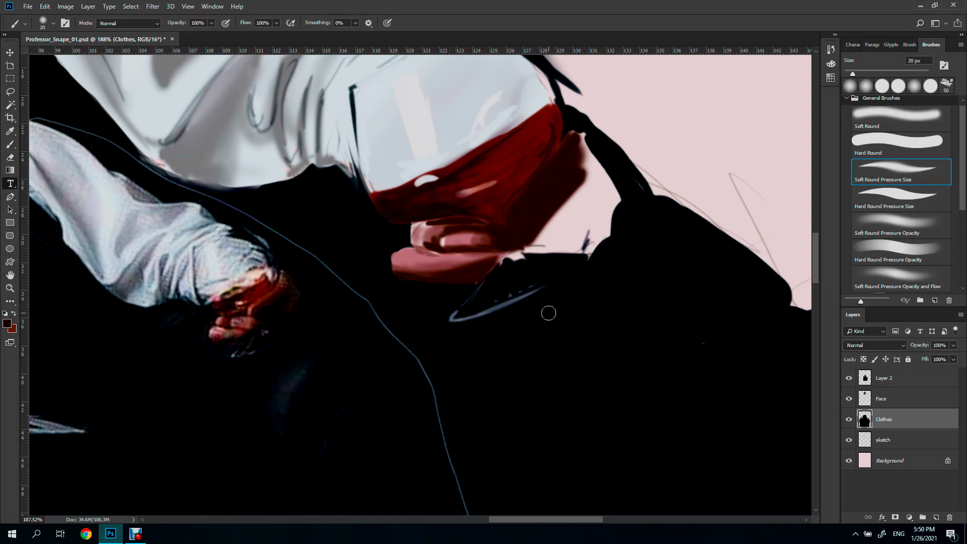
pyautogui.moveTo(630, 226); pyautogui.dragTo(620, 305)
pyautogui.press(',')
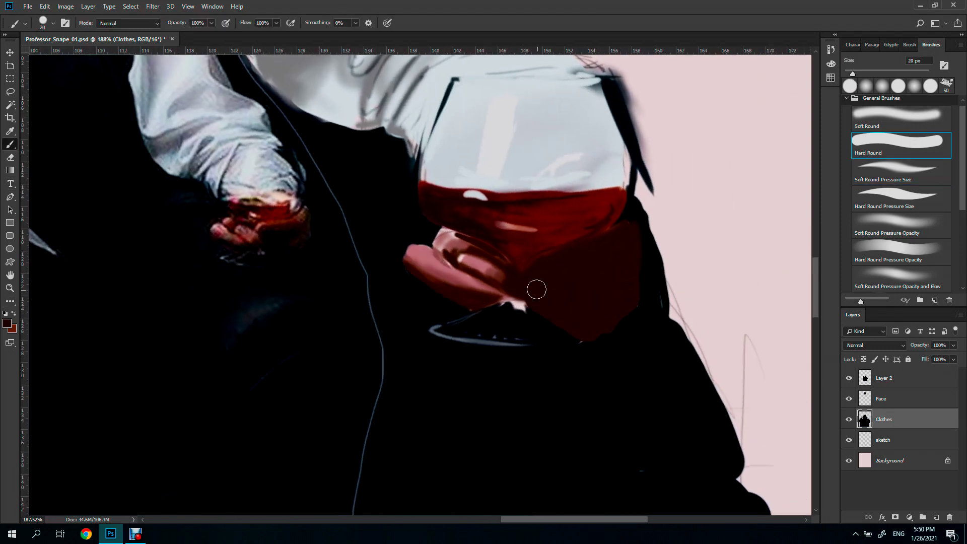
pyautogui.press('b')
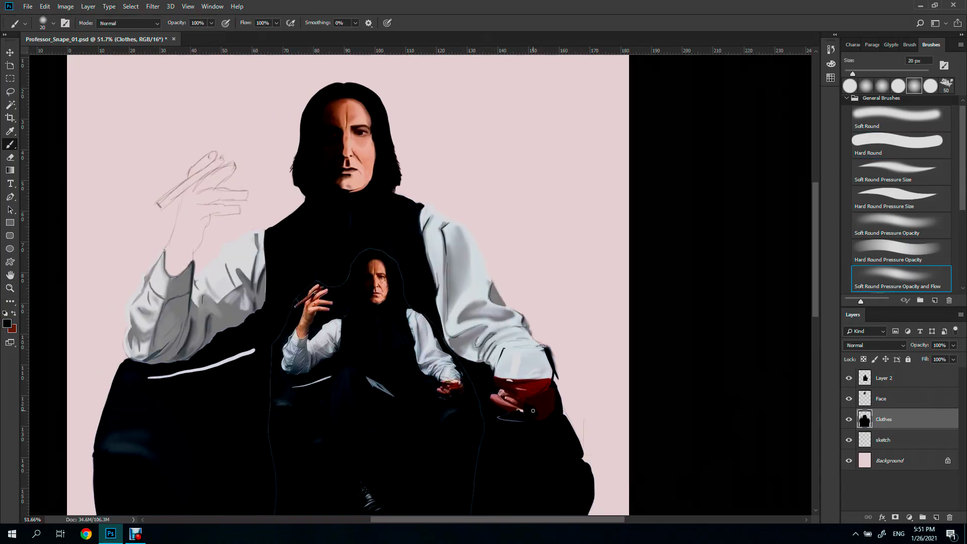
# Step: Paint brown shading over the hand under the glass at 63% brush flow
pyautogui.scroll(4, 545, 407)
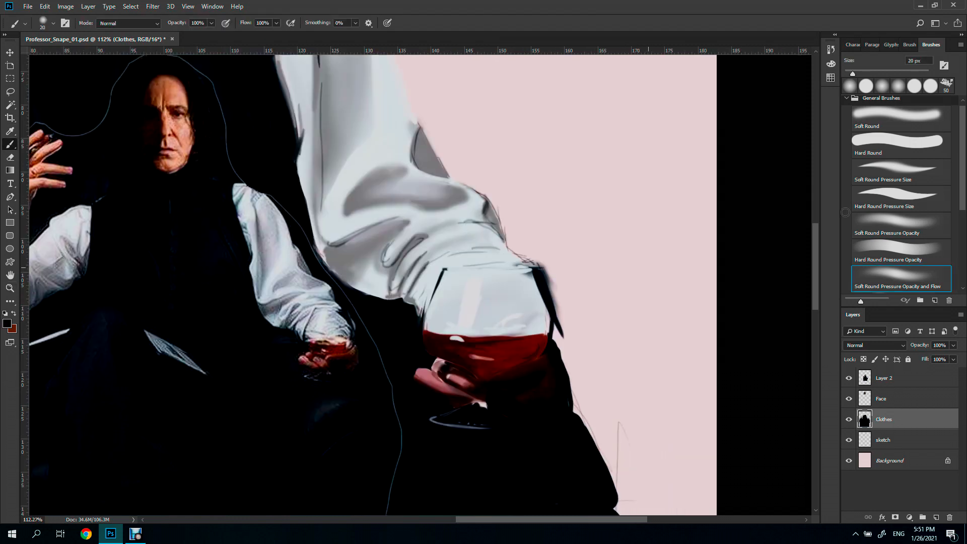
pyautogui.press(',')
pyautogui.press(',')
pyautogui.press(',')
pyautogui.hotkey('shift', '6')
pyautogui.hotkey('shift', '3')
pyautogui.moveTo(549, 351)
pyautogui.mouseDown()
pyautogui.moveTo(486, 383)
pyautogui.moveTo(438, 368)
pyautogui.mouseUp()
pyautogui.press('.')
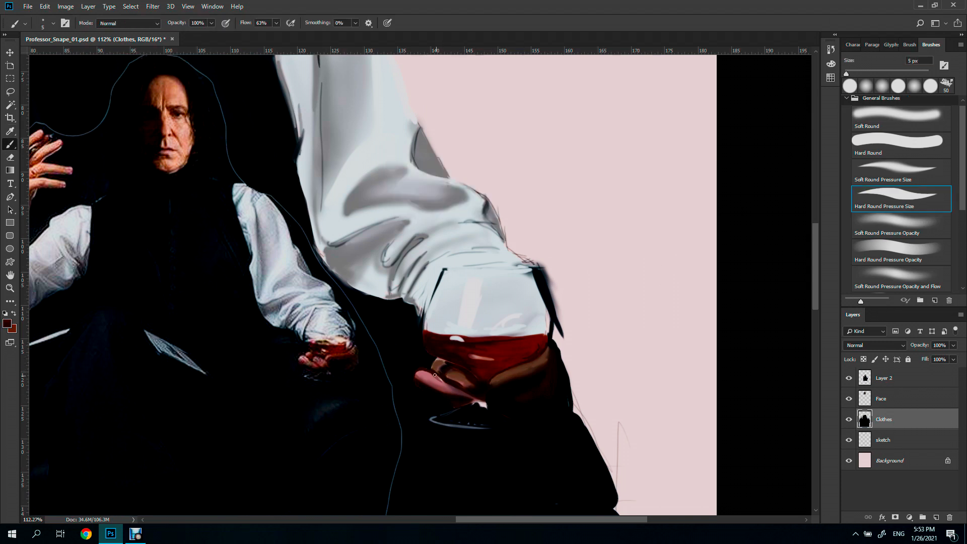
# Step: Sample reddish-brown, highlight and near-black colours from the hand, then pick a 4 px hard brush
pyautogui.press('.')
pyautogui.press('.')
pyautogui.press('.')
pyautogui.keyDown('alt'); pyautogui.click(472, 384); pyautogui.keyUp('alt')
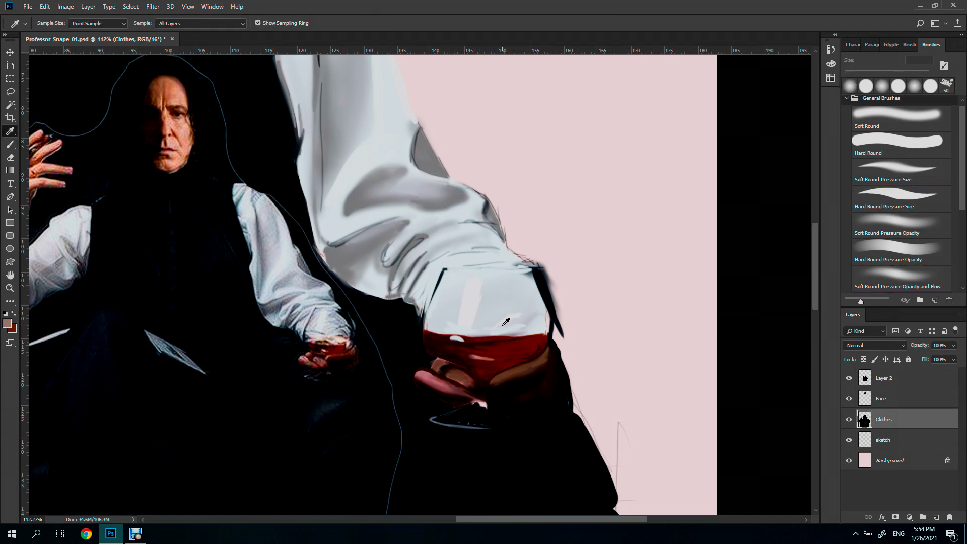
pyautogui.keyDown('alt'); pyautogui.click(432, 364); pyautogui.keyUp('alt')
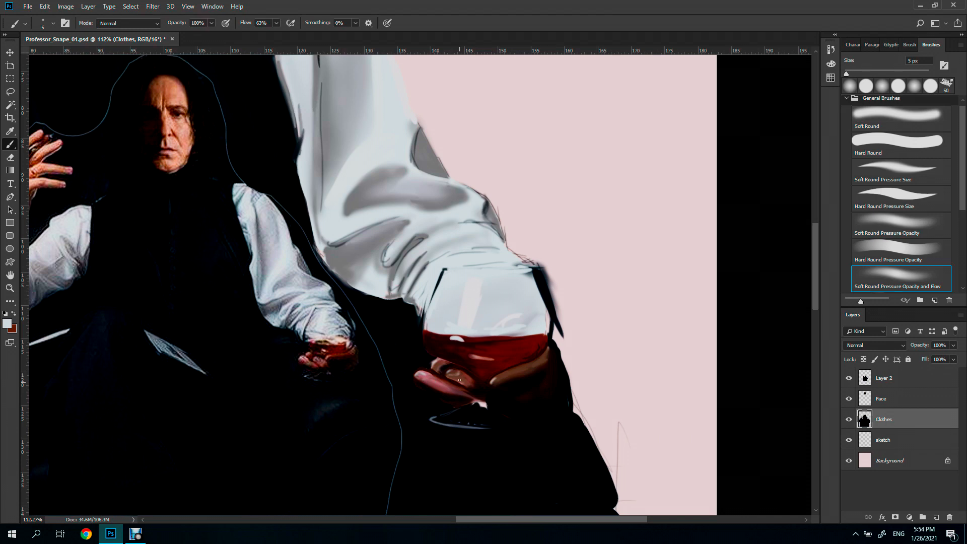
pyautogui.keyDown('alt'); pyautogui.click(346, 362); pyautogui.keyUp('alt')
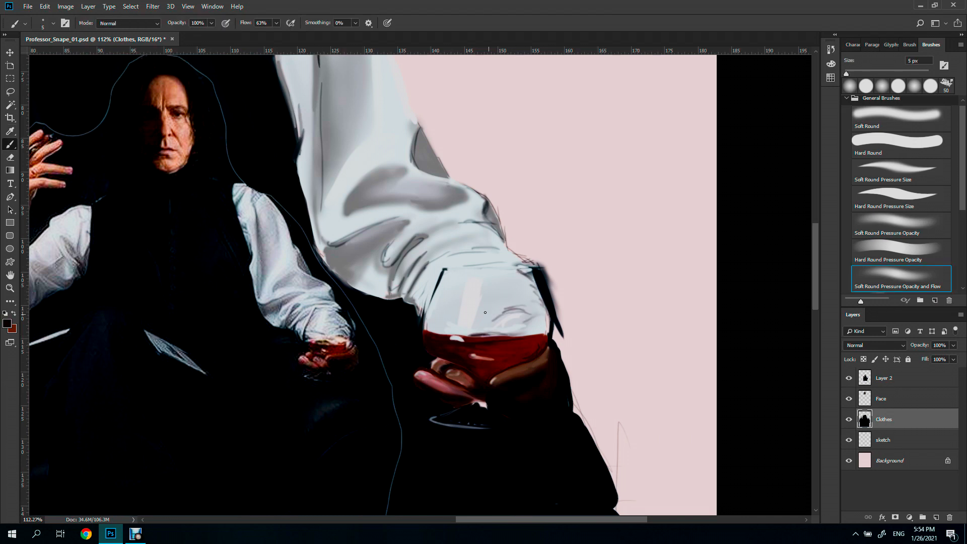
pyautogui.click(897, 224)
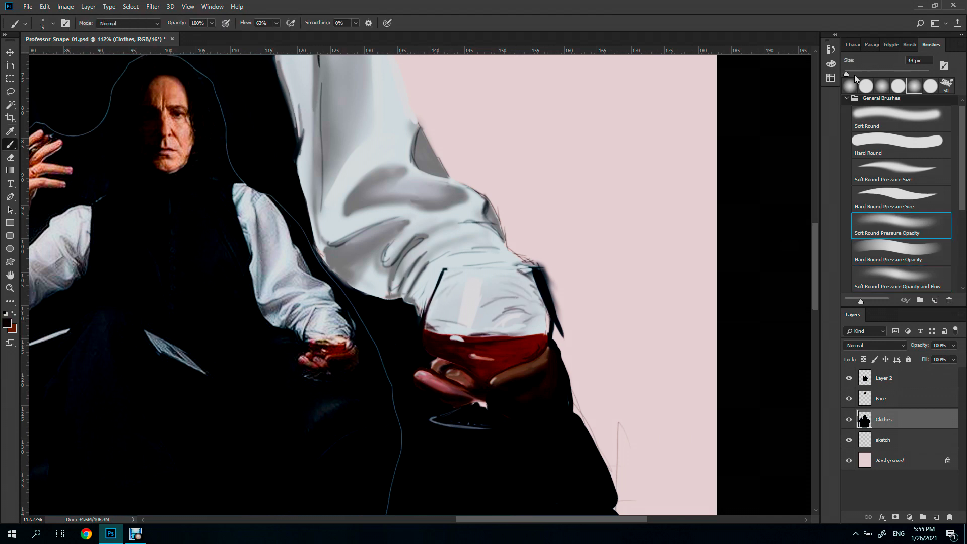
pyautogui.click(901, 200)
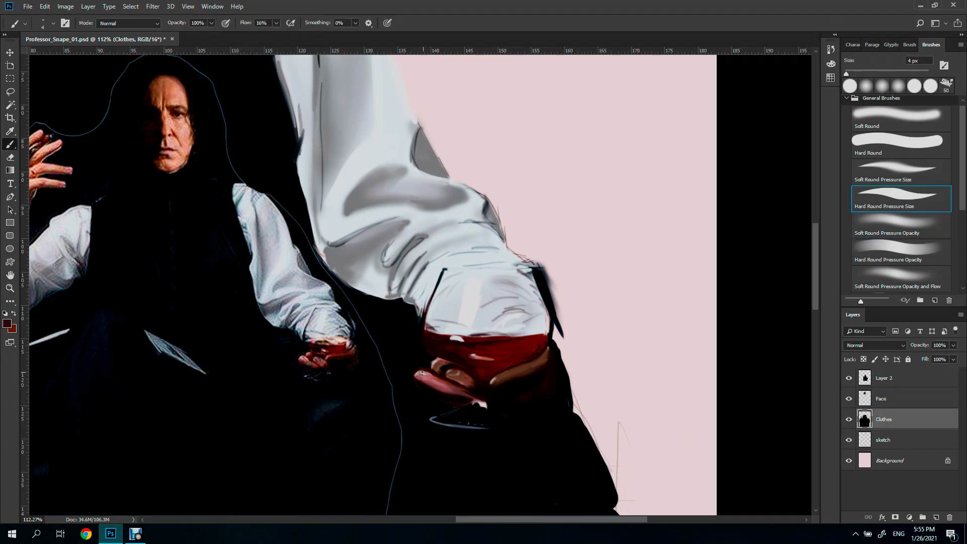
pyautogui.scroll(5, 423, 375)
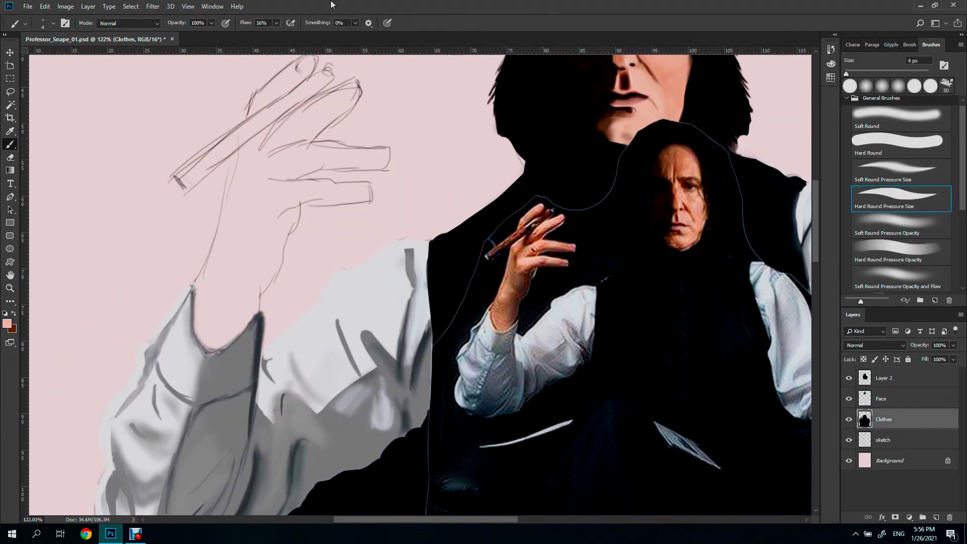
# Step: Block in flat peach skin on the raised hand's edge, each sketched finger and the palm
pyautogui.moveTo(198, 307); pyautogui.dragTo(233, 179)
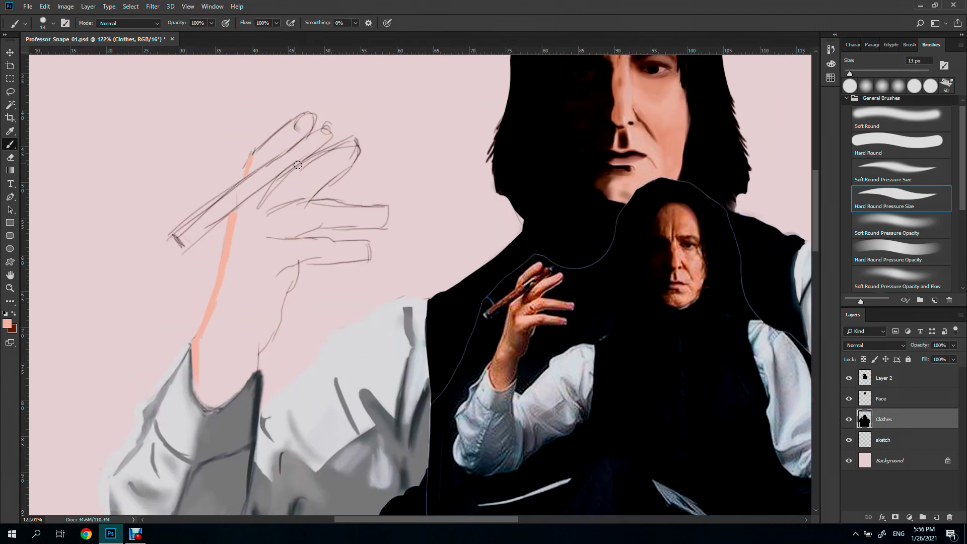
pyautogui.moveTo(309, 121); pyautogui.dragTo(282, 138)
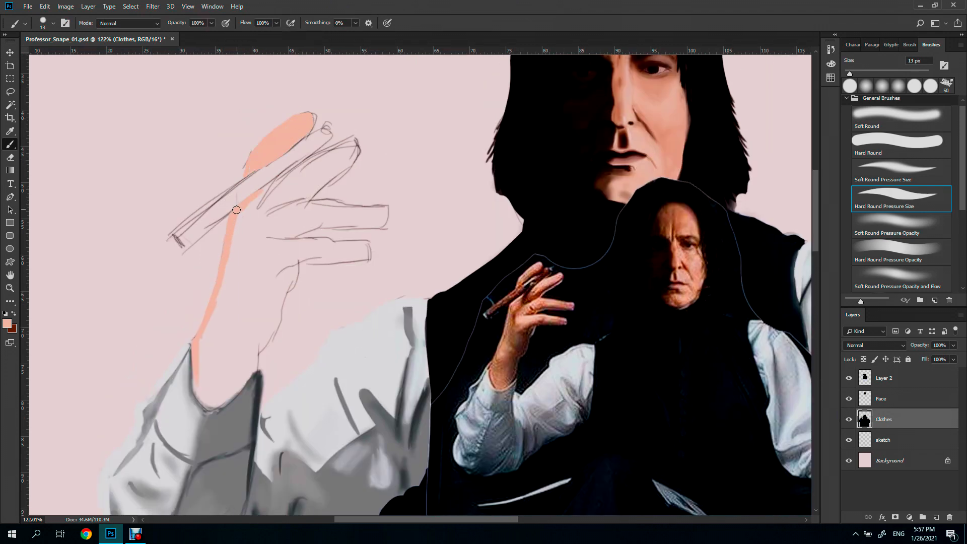
pyautogui.moveTo(318, 186); pyautogui.dragTo(295, 210)
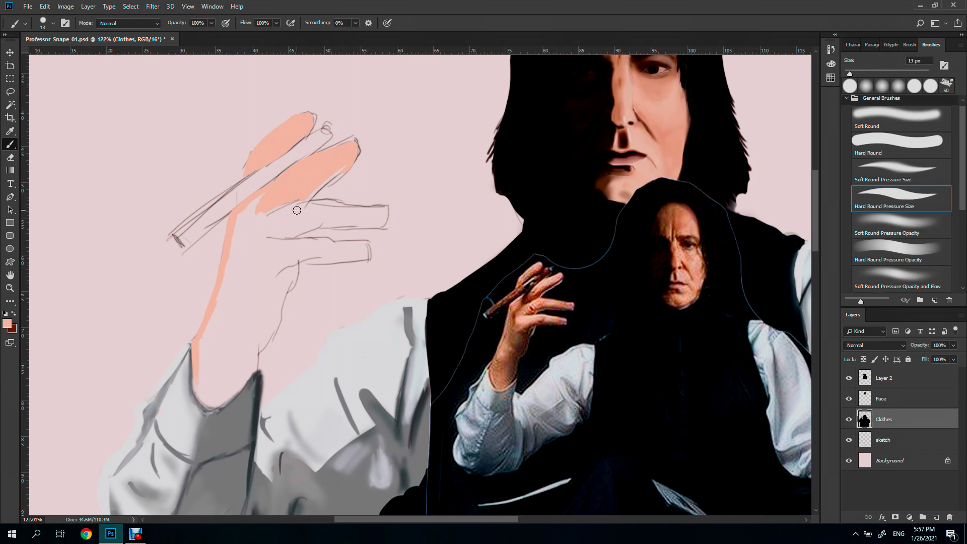
pyautogui.moveTo(251, 176); pyautogui.dragTo(282, 242)
pyautogui.moveTo(345, 251); pyautogui.dragTo(298, 303)
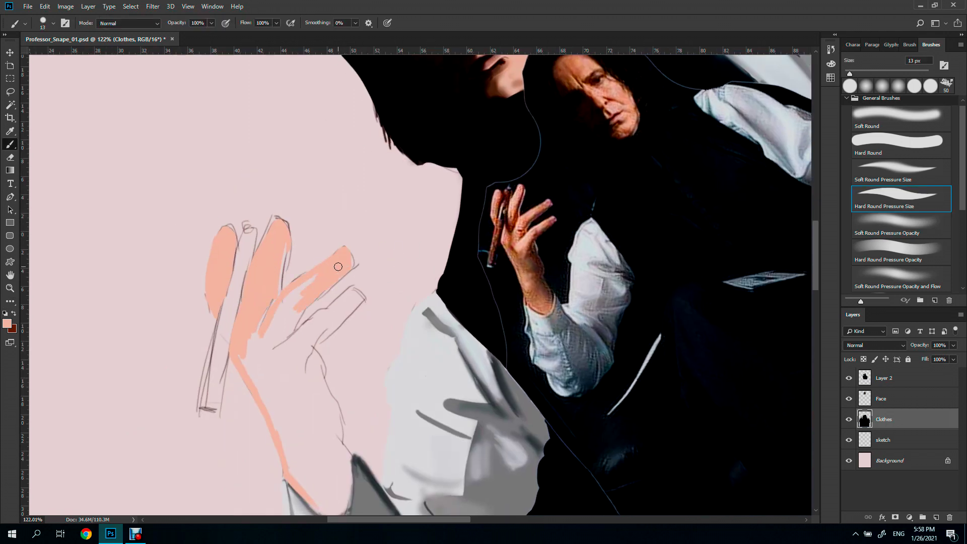
pyautogui.moveTo(333, 272); pyautogui.dragTo(287, 300)
pyautogui.moveTo(337, 324)
pyautogui.mouseDown()
pyautogui.moveTo(289, 339)
pyautogui.moveTo(279, 393)
pyautogui.mouseUp()
pyautogui.keyDown('alt'); pyautogui.click(524, 242); pyautogui.keyUp('alt')
pyautogui.moveTo(272, 333); pyautogui.dragTo(252, 408)
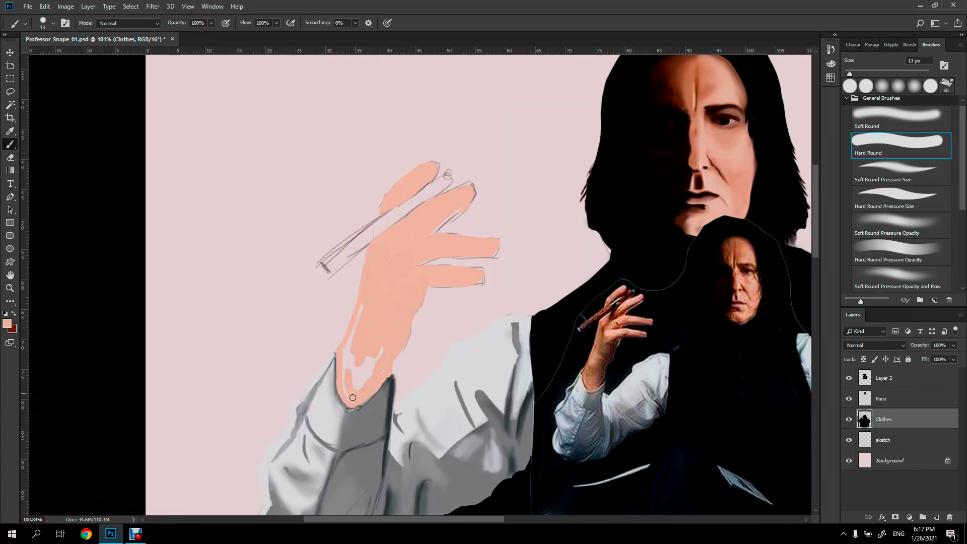
pyautogui.moveTo(352, 398); pyautogui.dragTo(347, 328)
# Step: Shade the palm down toward the wrist with a darker skin tone at 27% flow
pyautogui.keyDown('alt'); pyautogui.click(574, 314); pyautogui.keyUp('alt')
pyautogui.hotkey('shift', '2')
pyautogui.hotkey('shift', '7')
pyautogui.moveTo(413, 272); pyautogui.dragTo(381, 337)
pyautogui.moveTo(400, 274)
pyautogui.mouseDown()
pyautogui.moveTo(378, 372)
pyautogui.moveTo(402, 341)
pyautogui.mouseUp()
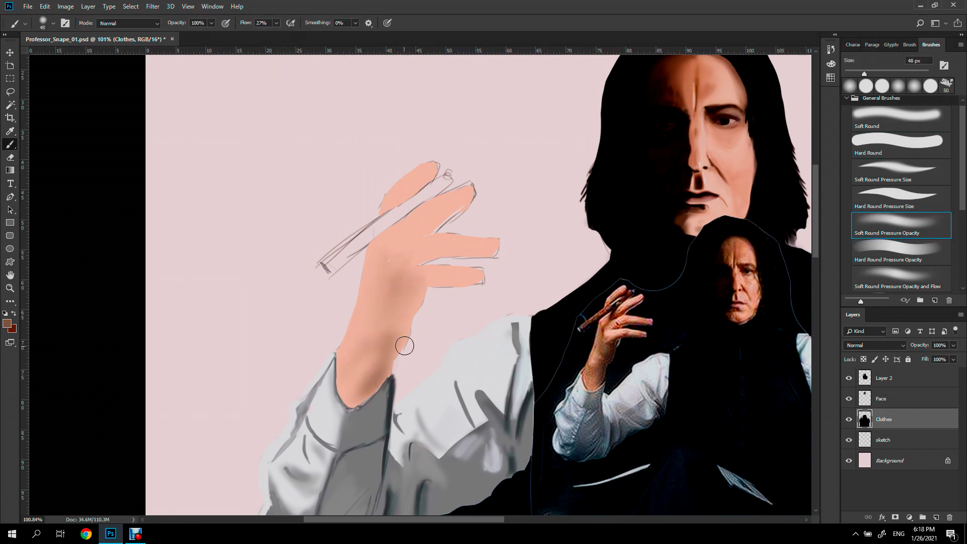
# Step: Erase leftover fingertip sketch lines on the sketch layer, then set a 9 px eraser
pyautogui.press('e')
pyautogui.hotkey('alt', '[')
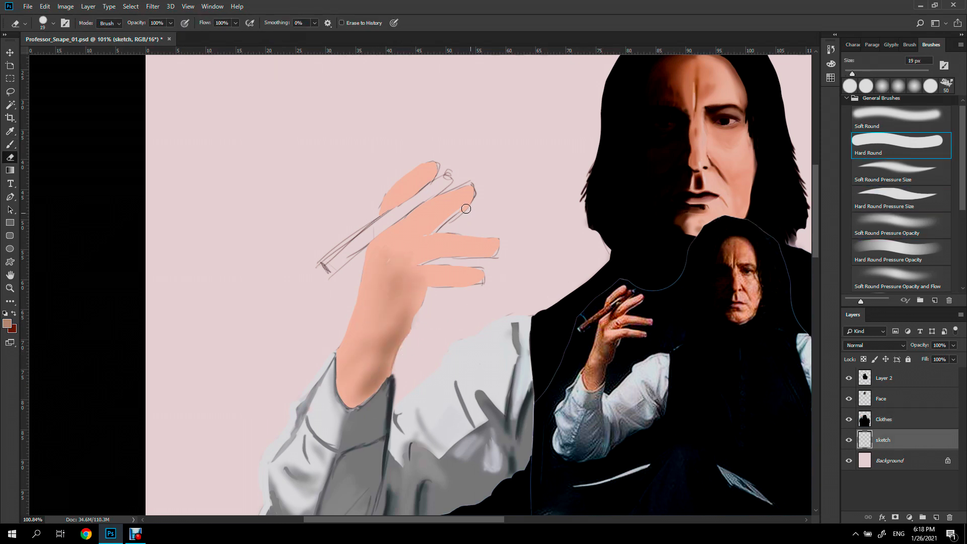
pyautogui.moveTo(438, 164); pyautogui.dragTo(431, 184)
pyautogui.press('b')
pyautogui.hotkey('alt', ']')
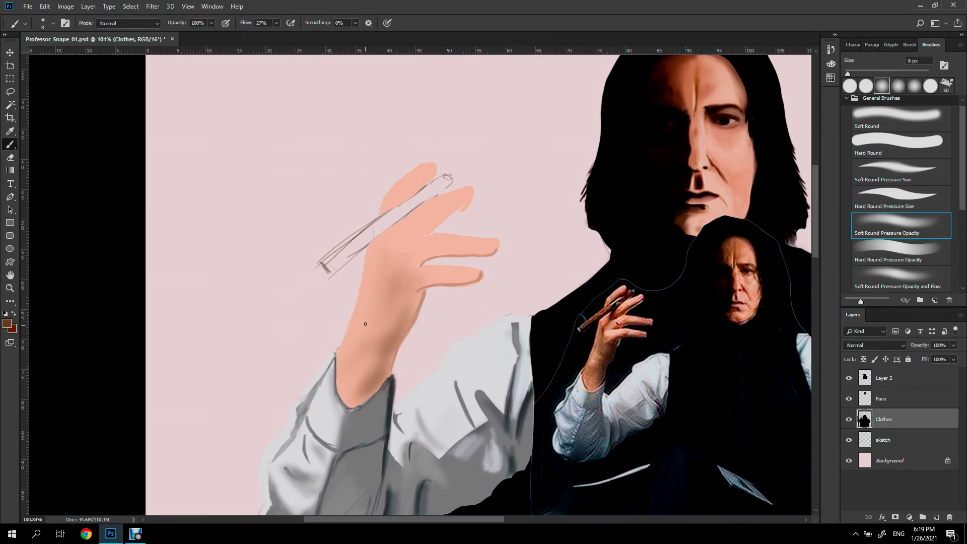
pyautogui.press('e')
pyautogui.press('[')
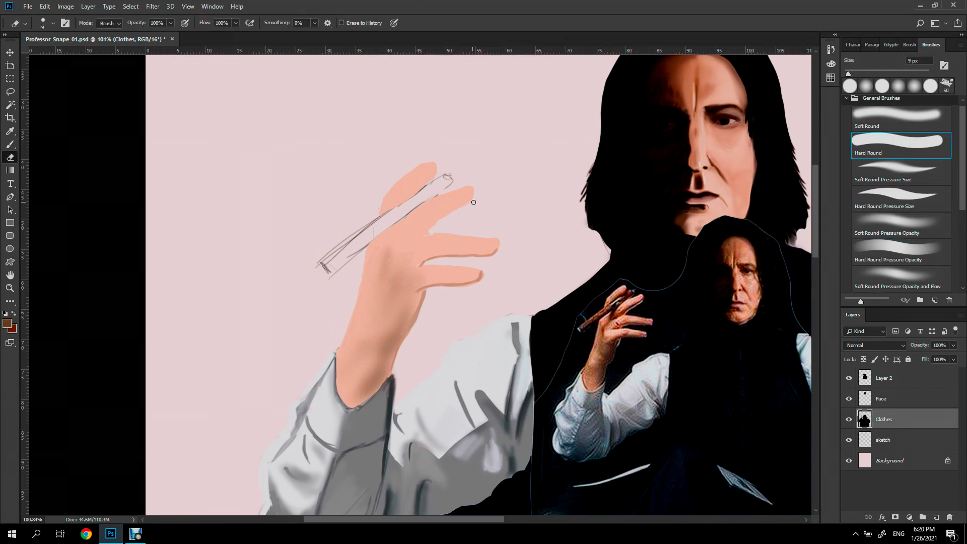
pyautogui.press('b')
# Step: Shade along the three fingers and lay a thick dark-red stroke along the cigar
pyautogui.keyDown('alt'); pyautogui.click(441, 211); pyautogui.keyUp('alt')
pyautogui.moveTo(408, 240); pyautogui.dragTo(476, 189)
pyautogui.moveTo(416, 264); pyautogui.dragTo(496, 247)
pyautogui.moveTo(414, 293); pyautogui.dragTo(481, 275)
pyautogui.press('e')
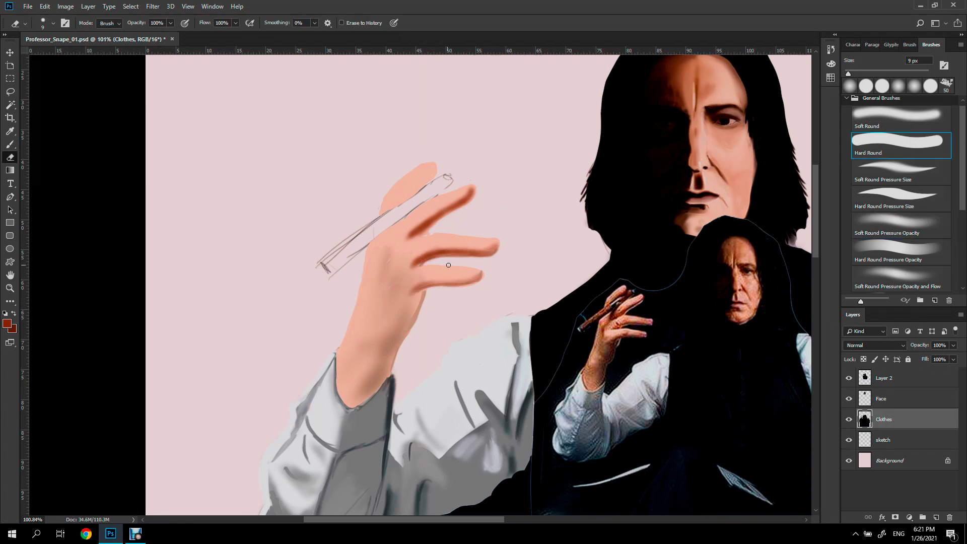
pyautogui.press('b')
pyautogui.press(',')
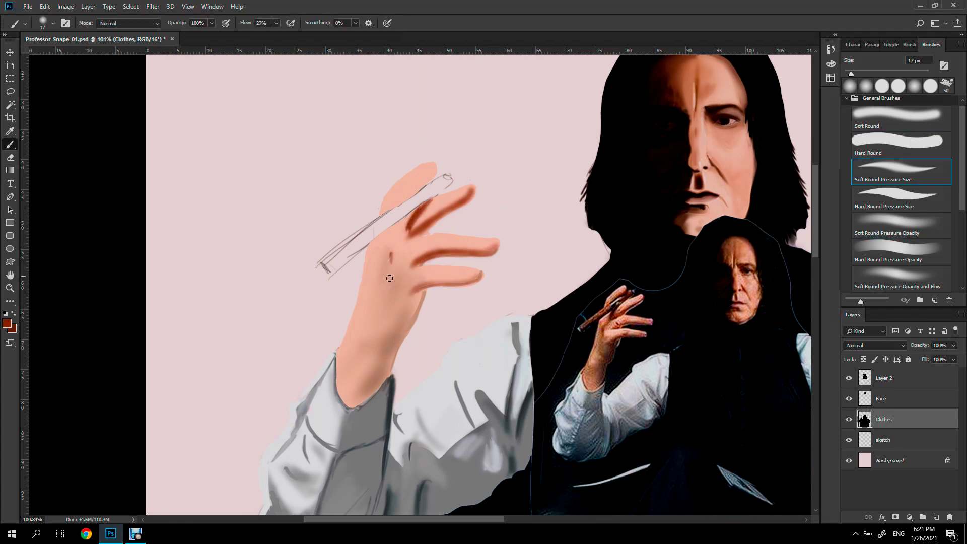
pyautogui.press('.')
pyautogui.moveTo(324, 263)
pyautogui.mouseDown()
pyautogui.moveTo(447, 178)
pyautogui.moveTo(328, 264)
pyautogui.moveTo(401, 204)
pyautogui.moveTo(416, 211)
pyautogui.mouseUp()
# Step: Paint a lighter brown highlight along the cigar's length
pyautogui.press('e')
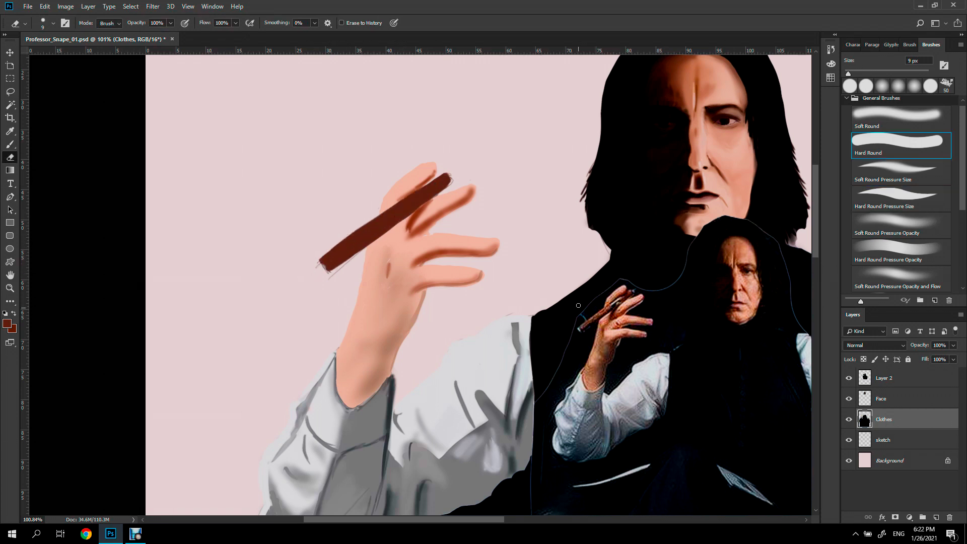
pyautogui.press('b')
pyautogui.moveTo(328, 263); pyautogui.dragTo(449, 182)
pyautogui.keyDown('alt'); pyautogui.click(323, 266); pyautogui.keyUp('alt')
pyautogui.press(',')
pyautogui.press(',')
pyautogui.press(',')
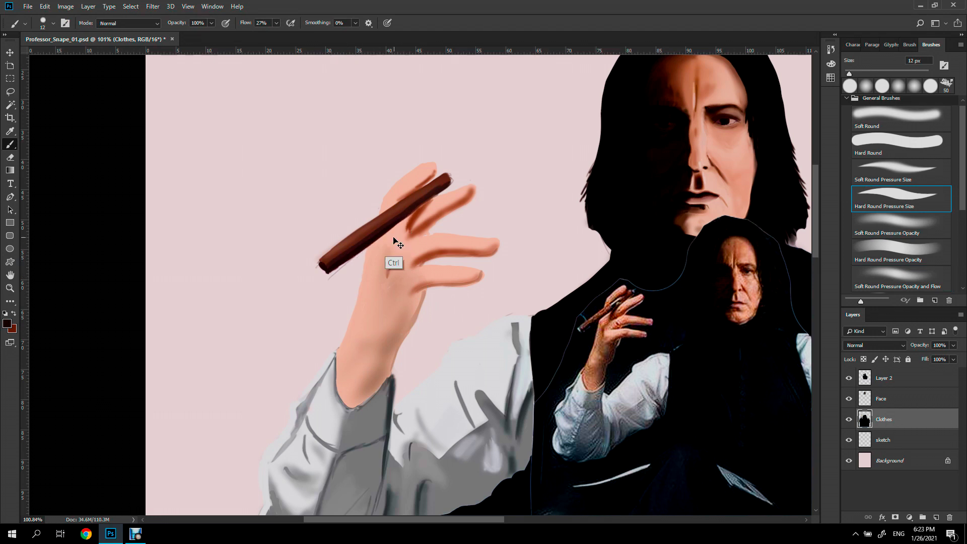
# Step: Dab light grey ash onto the cigar tip and sample dark brown from the tip
pyautogui.keyDown('alt'); pyautogui.click(579, 330); pyautogui.keyUp('alt')
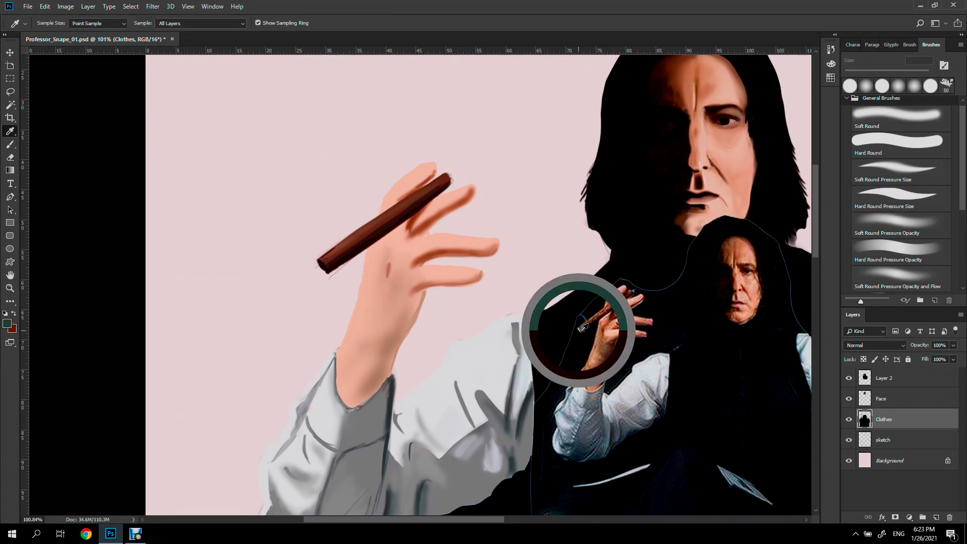
pyautogui.click(319, 267)
pyautogui.press(',')
pyautogui.moveTo(613, 240); pyautogui.dragTo(556, 299)
pyautogui.keyDown('alt'); pyautogui.click(392, 234); pyautogui.keyUp('alt')
pyautogui.press('.')
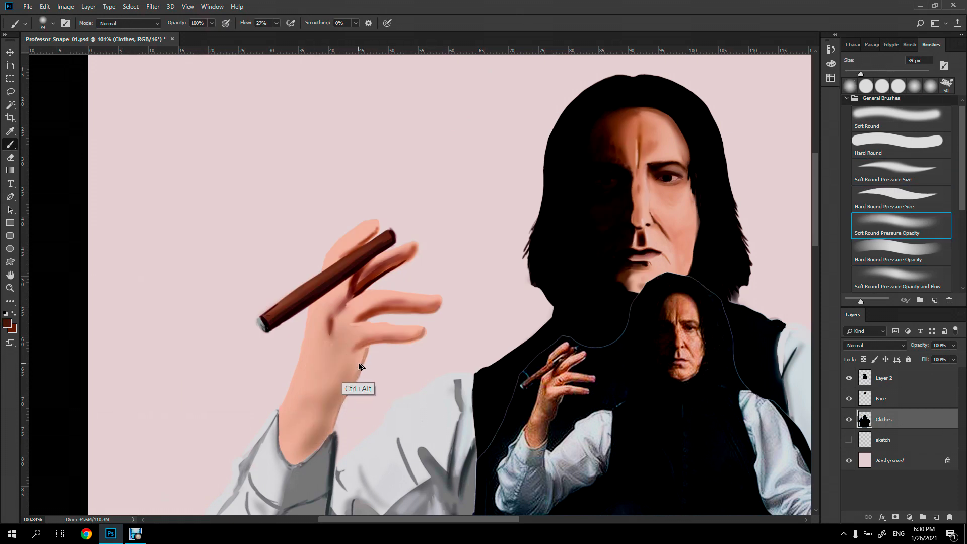
# Step: Shade the hand's palm and wrist and add a dark stroke along the cigar's top edge
pyautogui.moveTo(359, 367)
pyautogui.mouseDown()
pyautogui.moveTo(317, 418)
pyautogui.moveTo(328, 328)
pyautogui.mouseUp()
pyautogui.moveTo(322, 383); pyautogui.dragTo(357, 333)
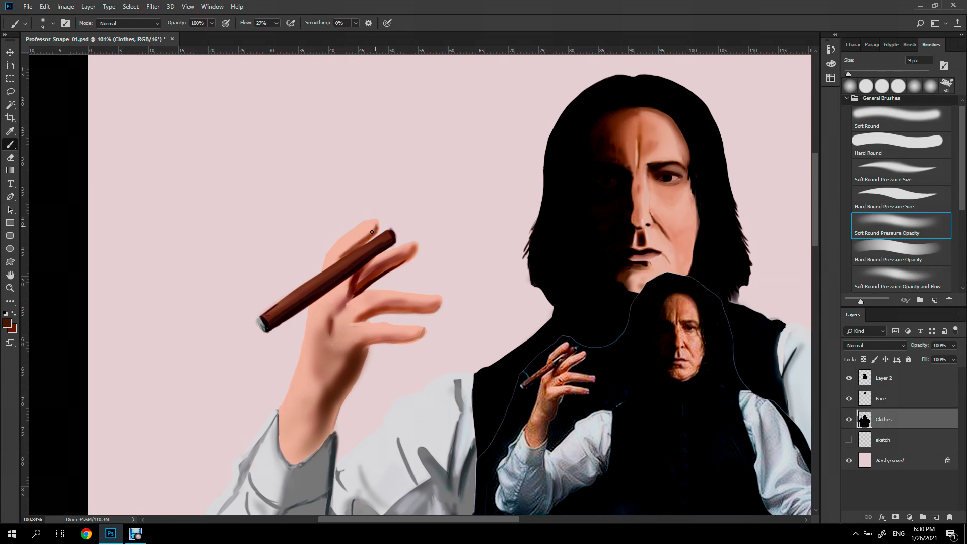
pyautogui.keyDown('alt'); pyautogui.click(348, 265); pyautogui.keyUp('alt')
pyautogui.moveTo(335, 262); pyautogui.dragTo(354, 250)
pyautogui.press(',')
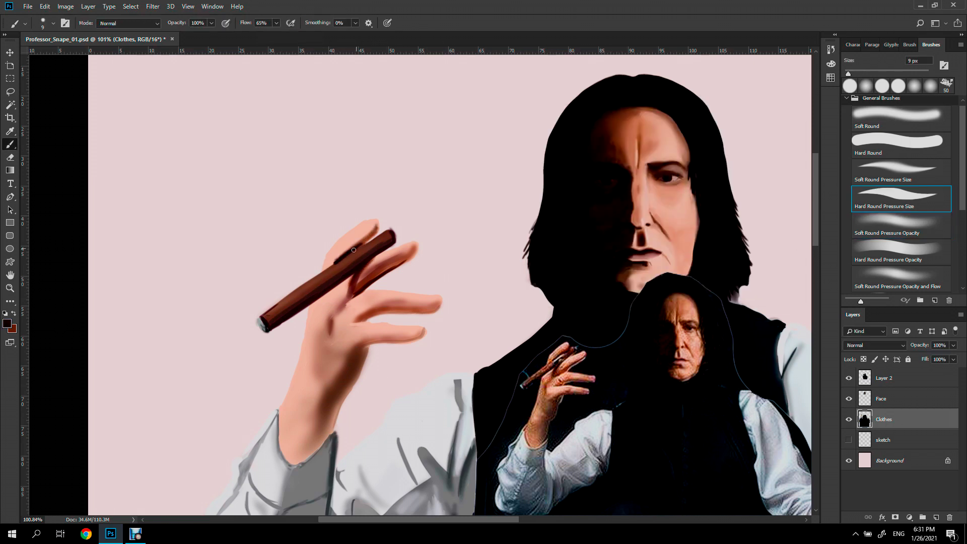
pyautogui.keyDown('alt'); pyautogui.click(380, 258); pyautogui.keyUp('alt')
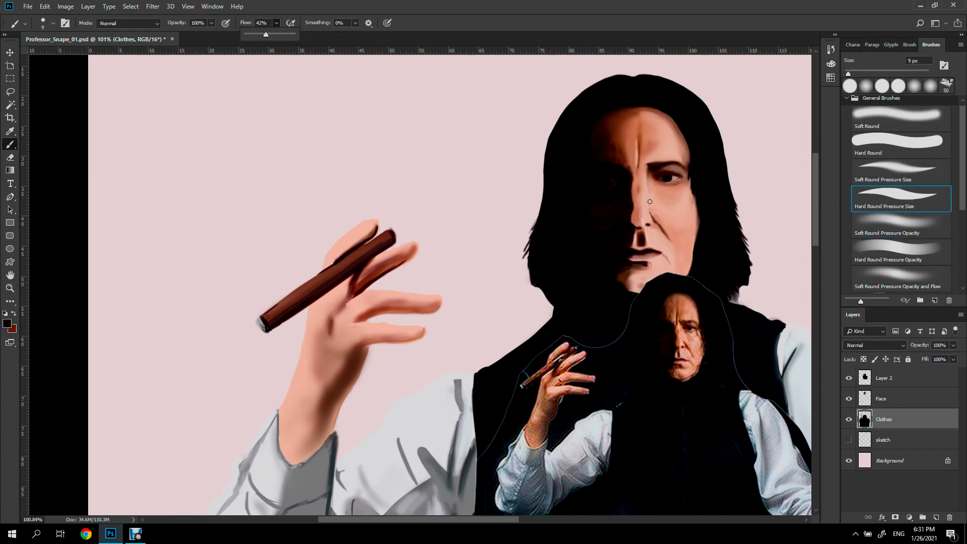
pyautogui.press(',')
# Step: Darken the wrist-cuff edge in reddish brown, then brush light pink over the fingers at 23% flow
pyautogui.keyDown('alt'); pyautogui.click(545, 371); pyautogui.keyUp('alt')
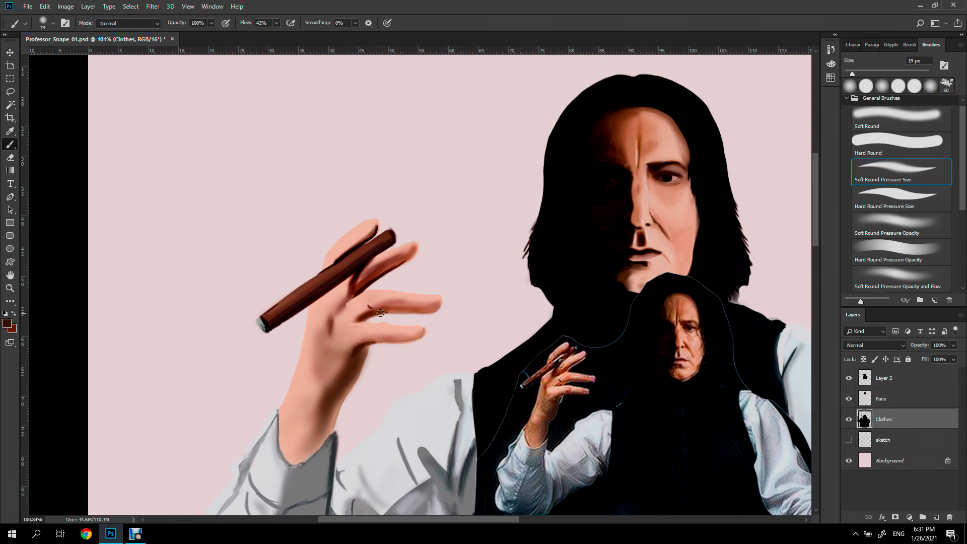
pyautogui.press('.')
pyautogui.press('.')
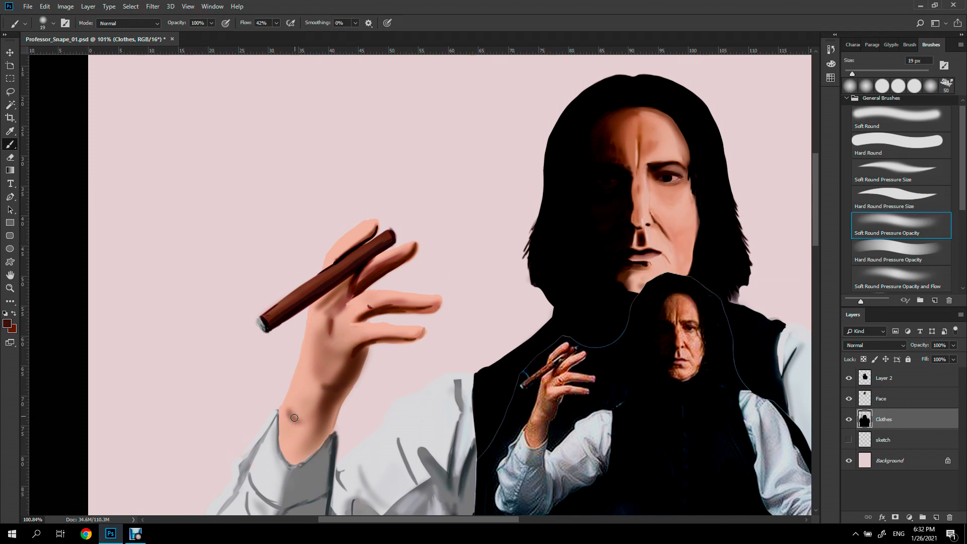
pyautogui.press(',')
pyautogui.moveTo(280, 421); pyautogui.dragTo(283, 457)
pyautogui.keyDown('alt'); pyautogui.click(363, 395); pyautogui.keyUp('alt')
pyautogui.moveTo(276, 23); pyautogui.dragTo(264, 37)
pyautogui.moveTo(363, 291)
pyautogui.mouseDown()
pyautogui.moveTo(420, 269)
pyautogui.moveTo(429, 332)
pyautogui.mouseUp()
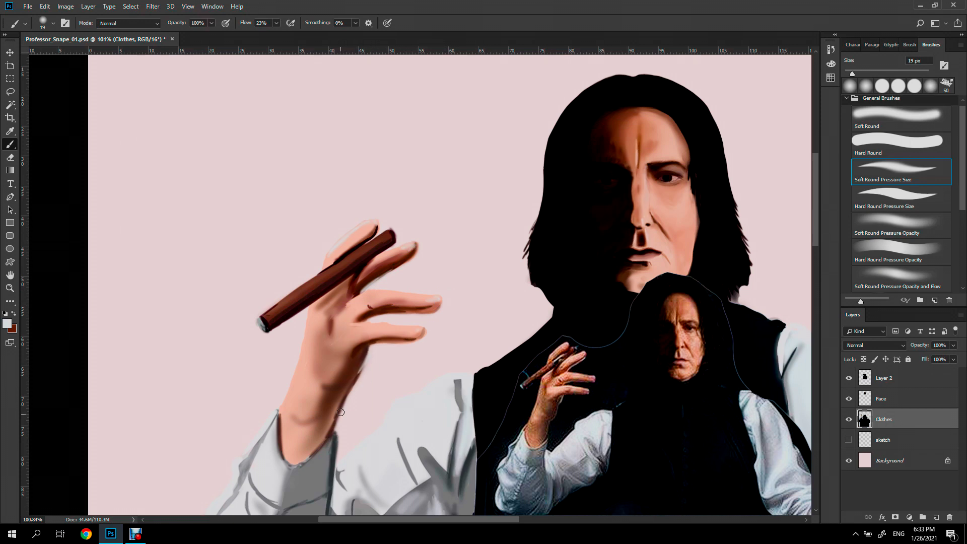
pyautogui.press('e')
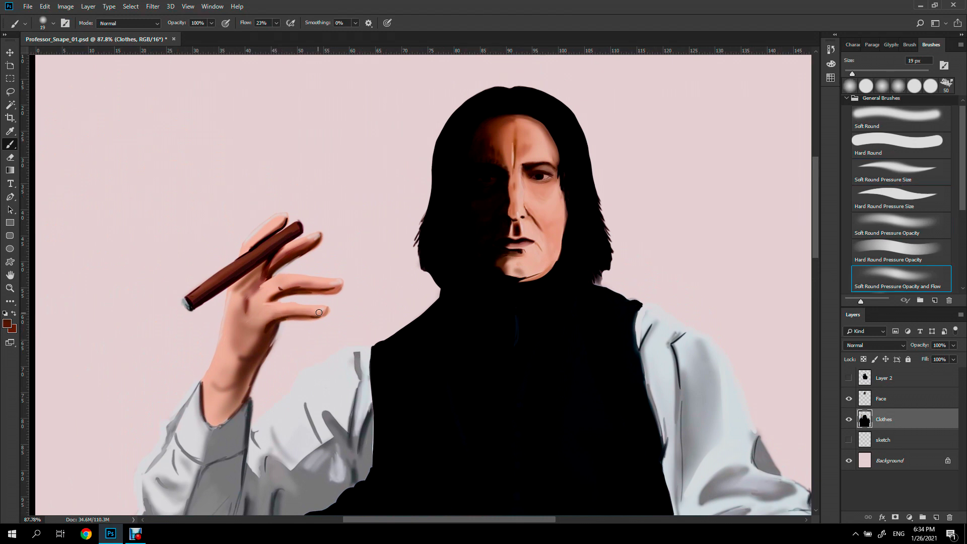
# Step: Choose a soft size-sensitive brush with lower flow and frame the whole upper figure
pyautogui.click(897, 171)
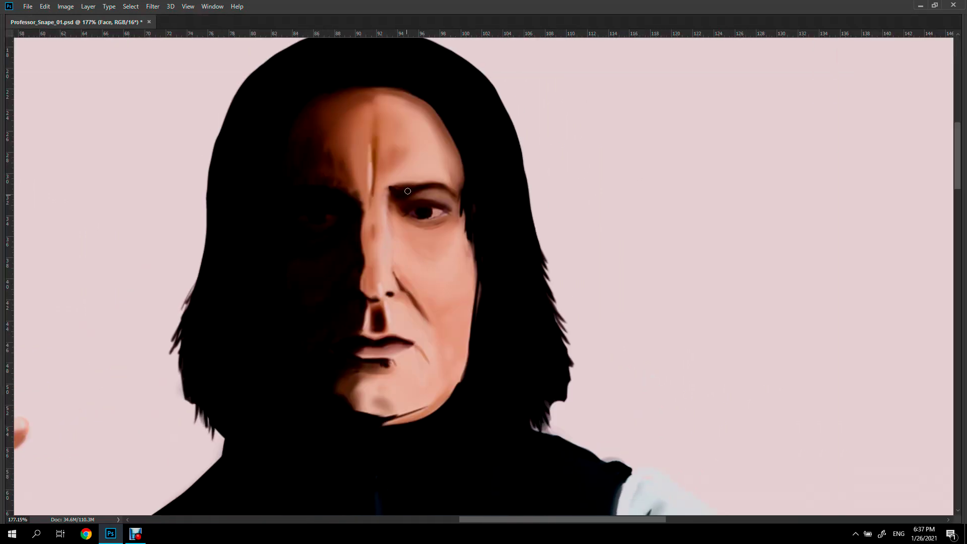
pyautogui.moveTo(564, 430); pyautogui.dragTo(396, 335)
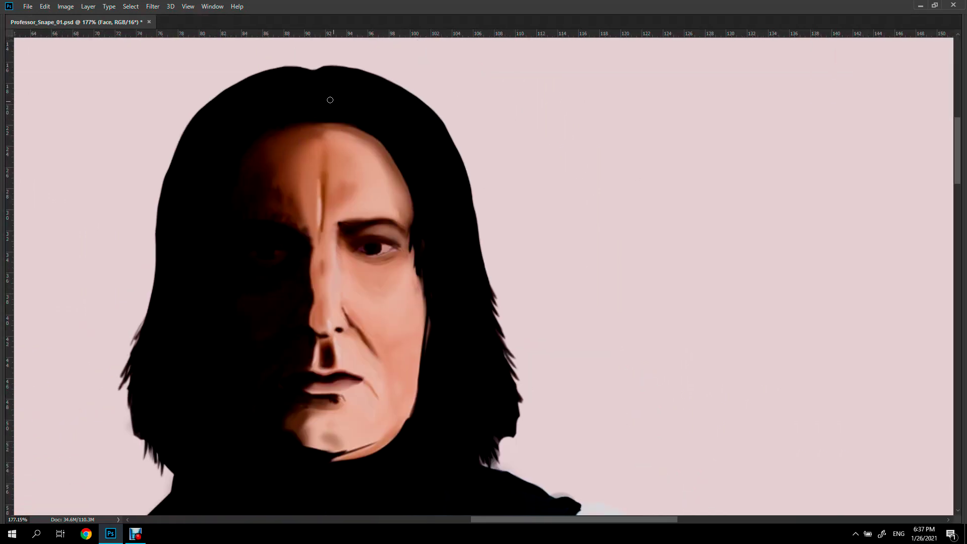
pyautogui.scroll(-3, 463, 219)
pyautogui.scroll(1, 419, 239)
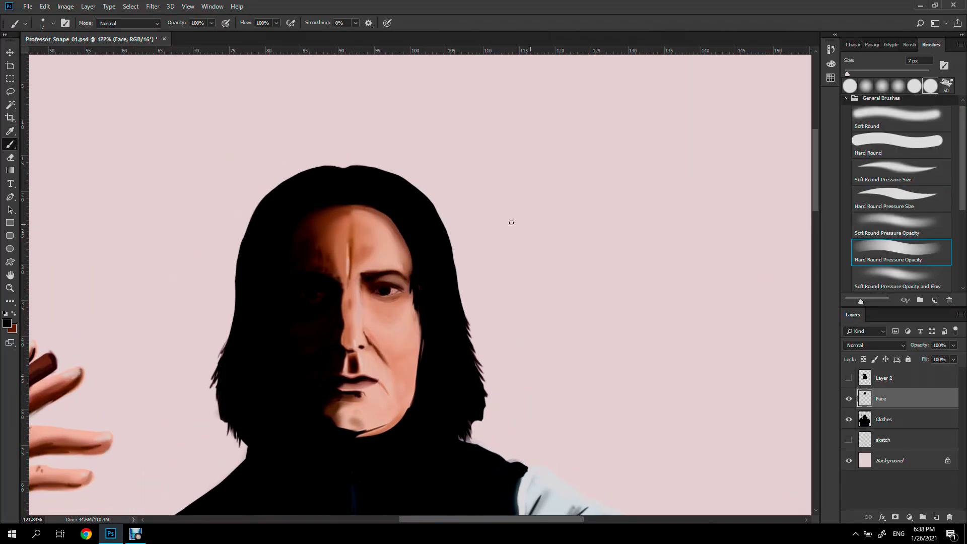
pyautogui.moveTo(276, 32); pyautogui.dragTo(269, 32)
pyautogui.scroll(-3, 300, 377)
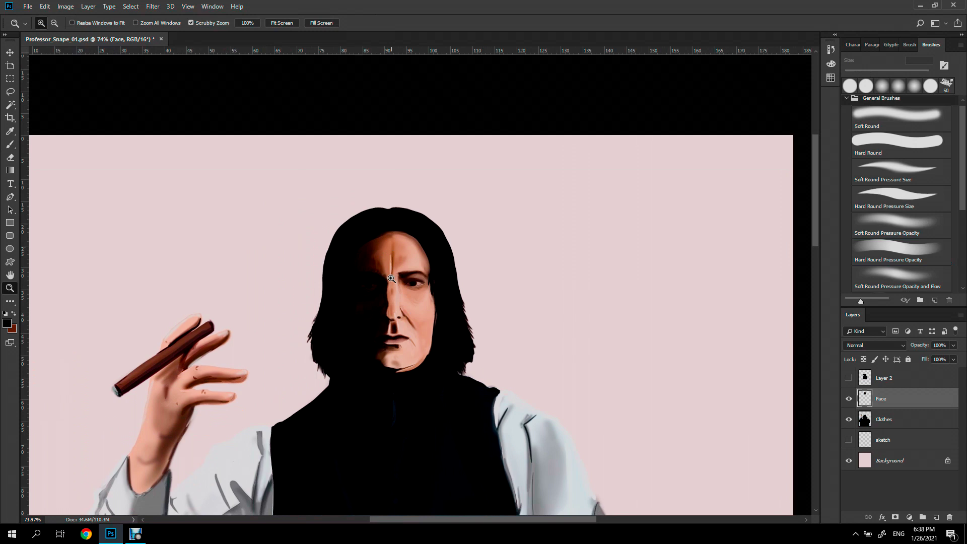
pyautogui.moveTo(396, 305); pyautogui.dragTo(401, 386)
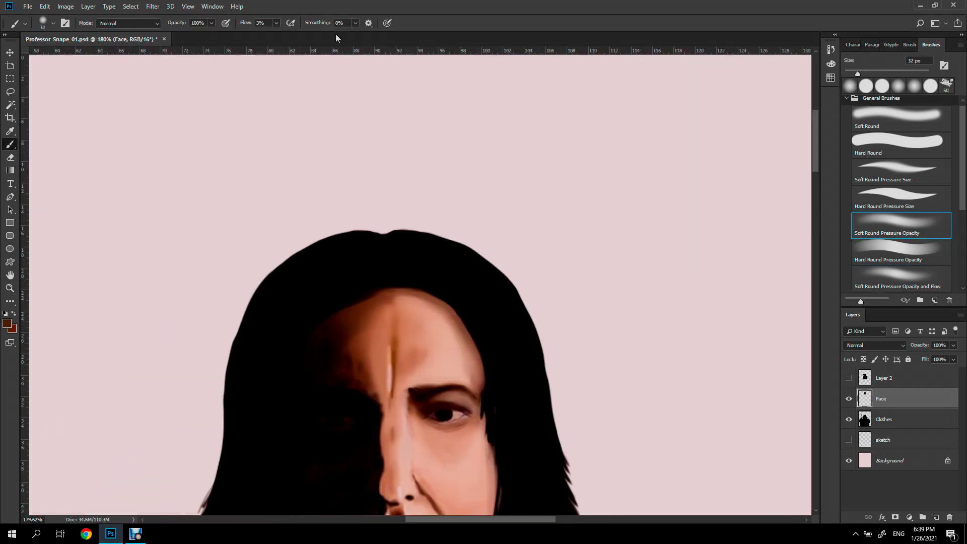
pyautogui.press('F5')
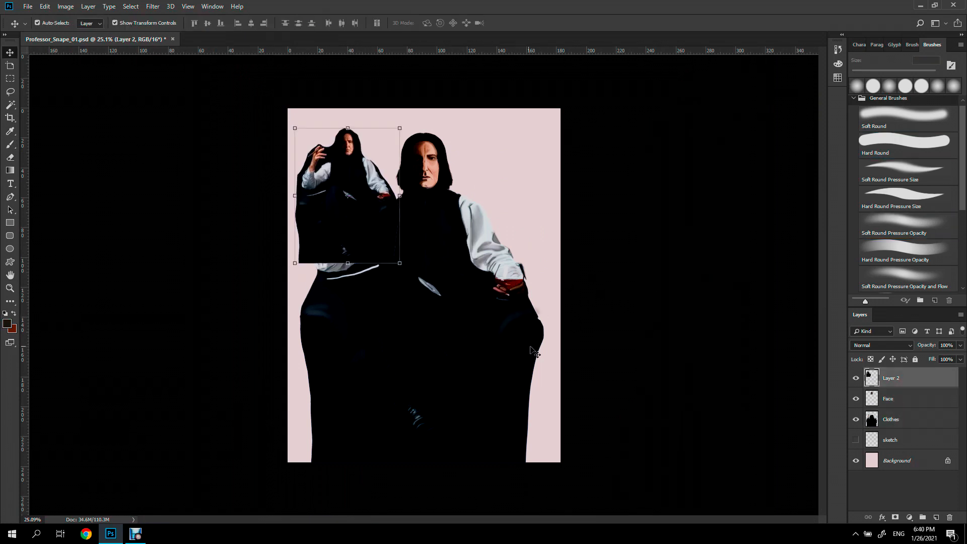
# Step: Bring the upper figure into view and hide the small reference photo layer
pyautogui.press(',')
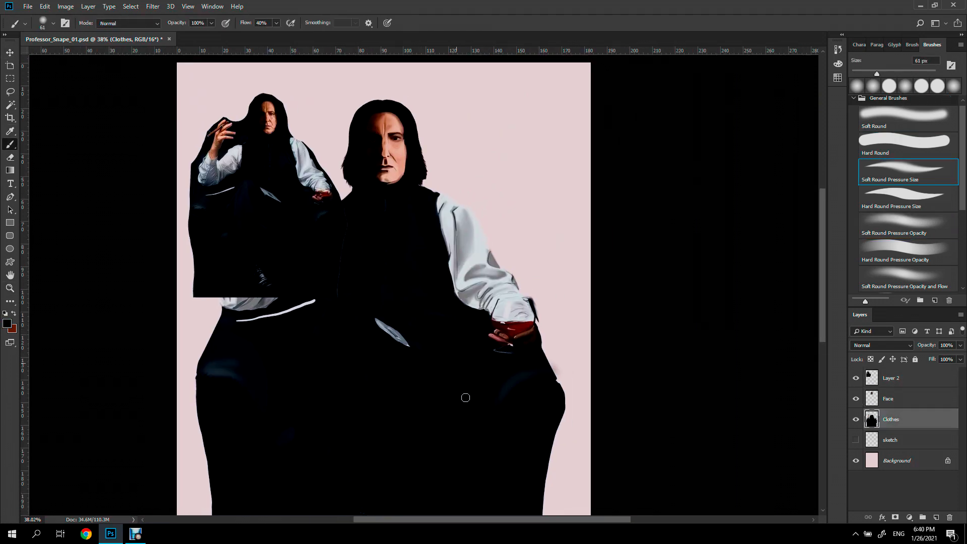
pyautogui.press('.')
pyautogui.moveTo(455, 438); pyautogui.dragTo(478, 383)
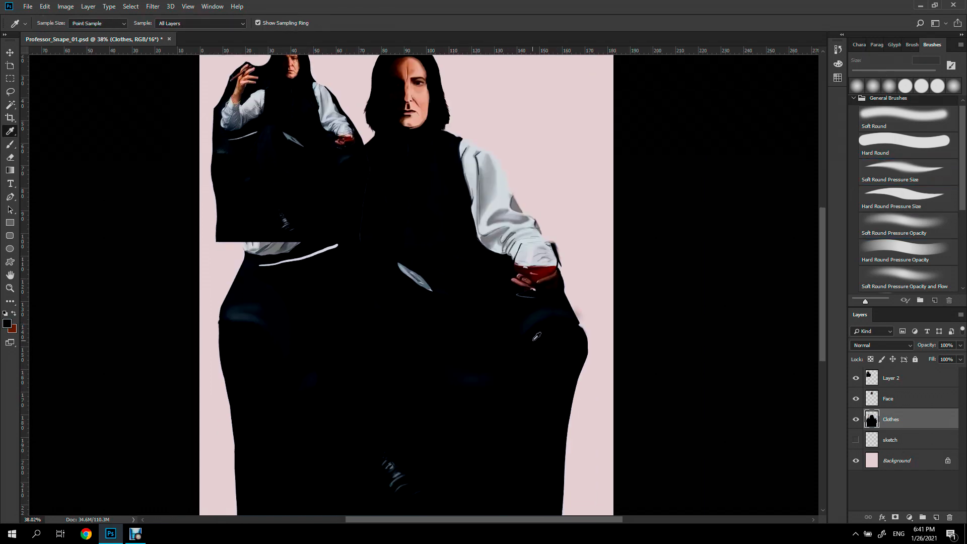
pyautogui.press(',')
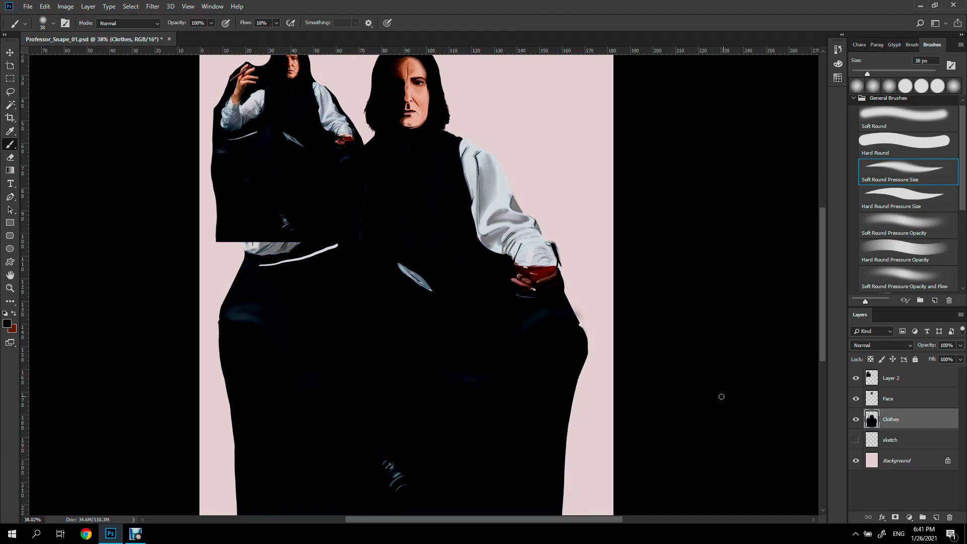
pyautogui.moveTo(431, 358); pyautogui.dragTo(422, 377)
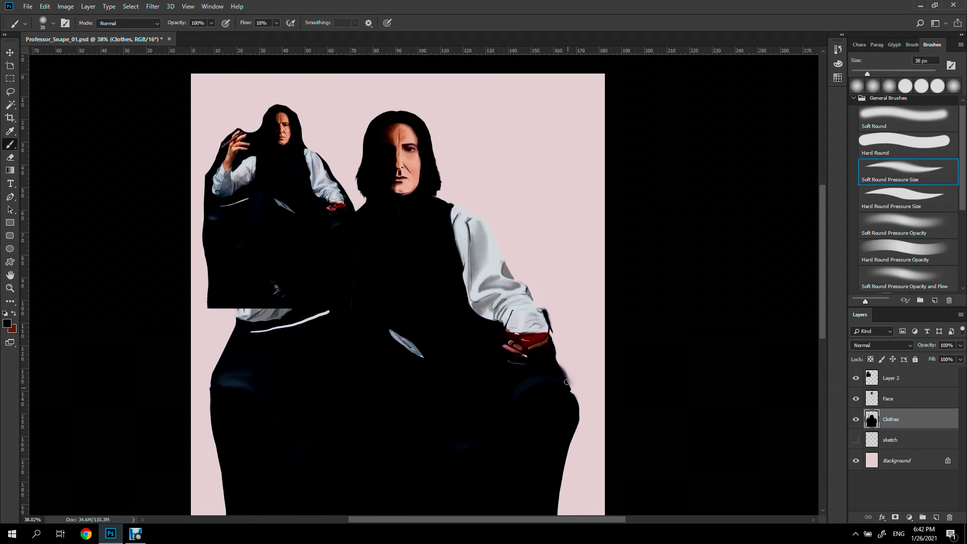
pyautogui.press('.')
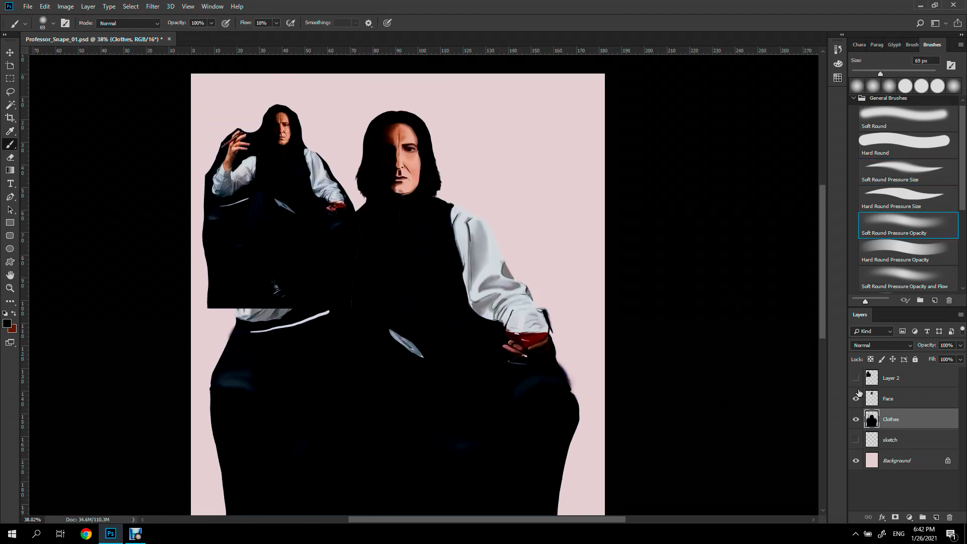
pyautogui.click(856, 377)
pyautogui.scroll(-2, 422, 414)
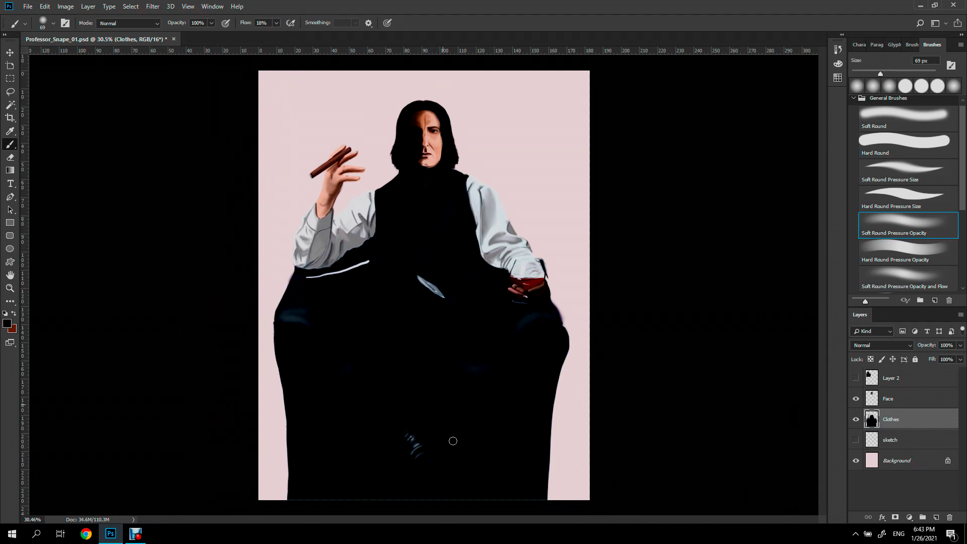
# Step: Enlarge the brush to 173 px, show the sketch layer, select the Clothes layer, and zoom in
pyautogui.moveTo(524, 495); pyautogui.dragTo(550, 479)
pyautogui.press('.')
pyautogui.click(856, 440)
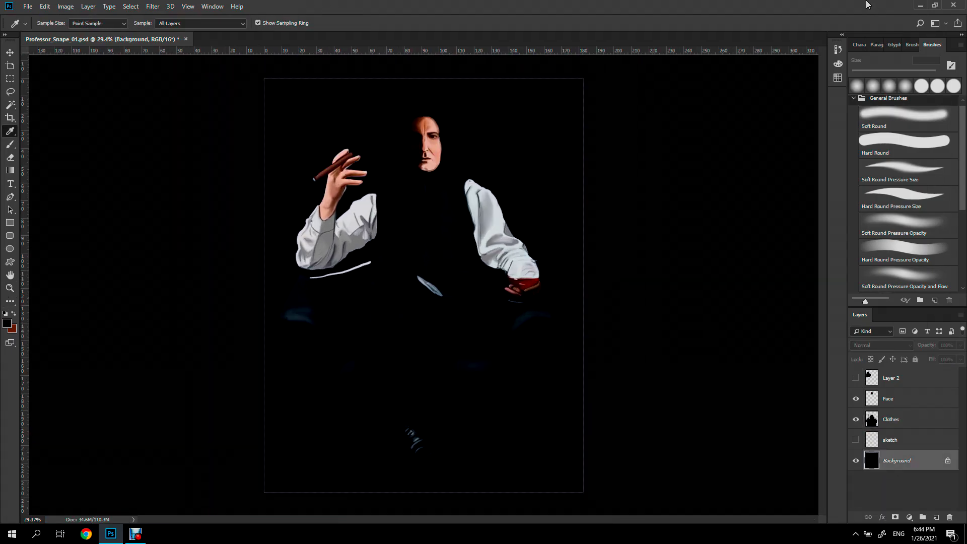
pyautogui.click(891, 419)
pyautogui.press('b')
pyautogui.press('z')
pyautogui.click(478, 308)
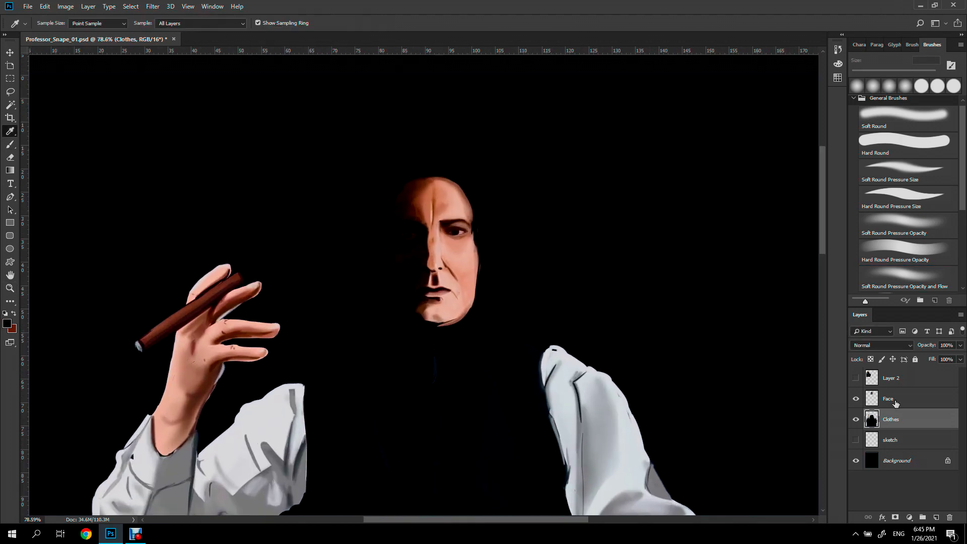
# Step: Cycle through hard and soft brush presets while zooming in on the head and shoulders
pyautogui.hotkey('alt', ']')
pyautogui.press('b')
pyautogui.press(',')
pyautogui.press(',')
pyautogui.press(',')
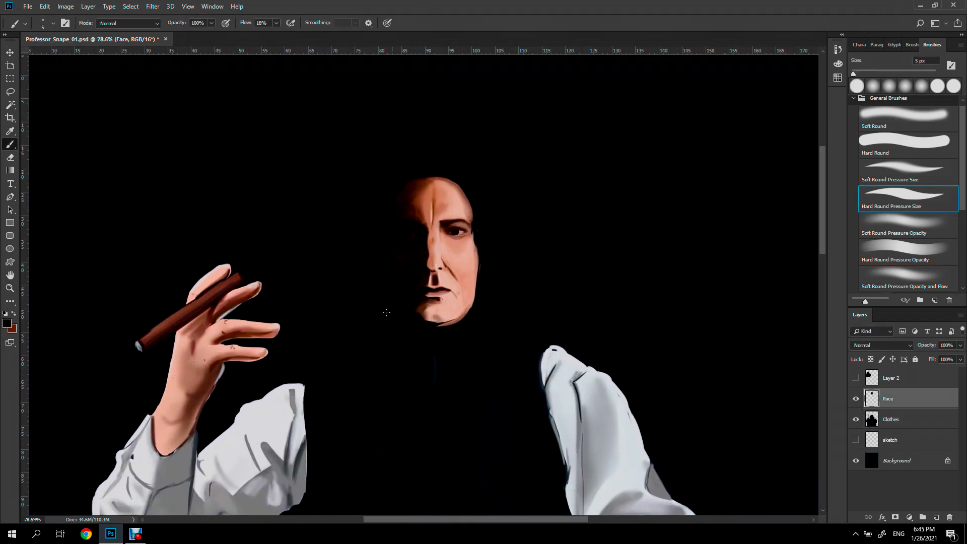
pyautogui.scroll(3, 524, 309)
pyautogui.press('.')
pyautogui.scroll(-5, 243, 273)
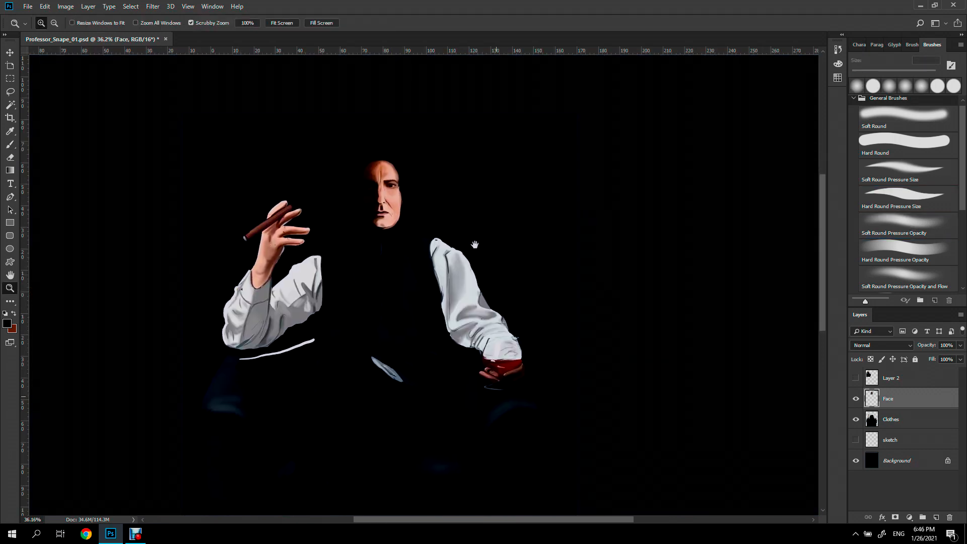
pyautogui.scroll(3, 382, 199)
pyautogui.press('.')
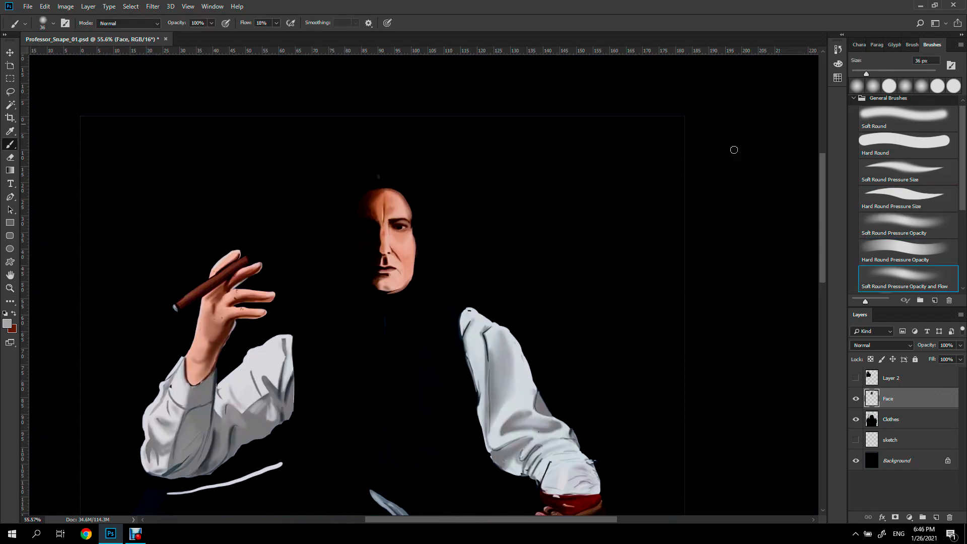
pyautogui.moveTo(365, 453); pyautogui.dragTo(335, 363)
pyautogui.press(',')
pyautogui.press(',')
pyautogui.press(',')
pyautogui.scroll(-4, 552, 340)
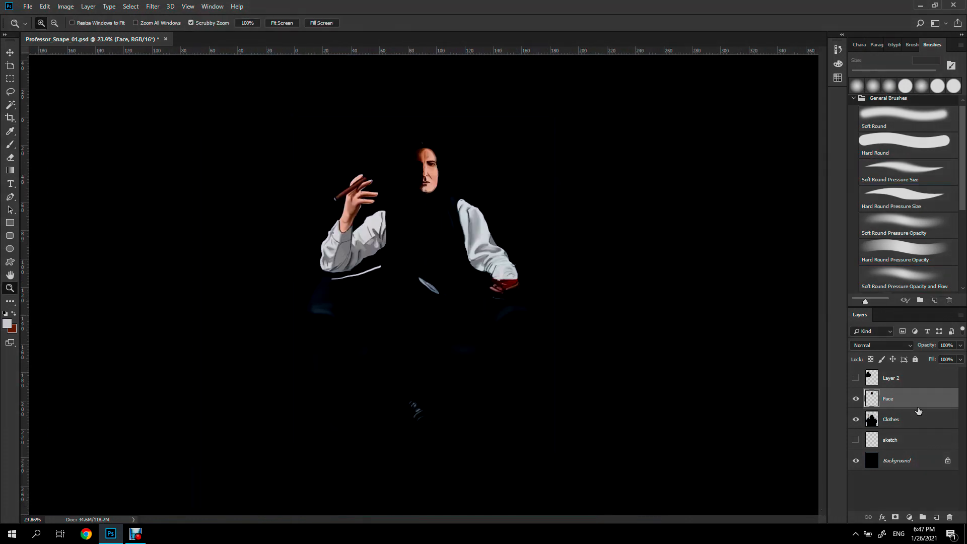
# Step: Move the Face and Clothes layers together slightly down and to the right
pyautogui.keyDown('shift'); pyautogui.click(891, 419); pyautogui.keyUp('shift')
pyautogui.press('v')
pyautogui.moveTo(510, 376); pyautogui.dragTo(519, 384)
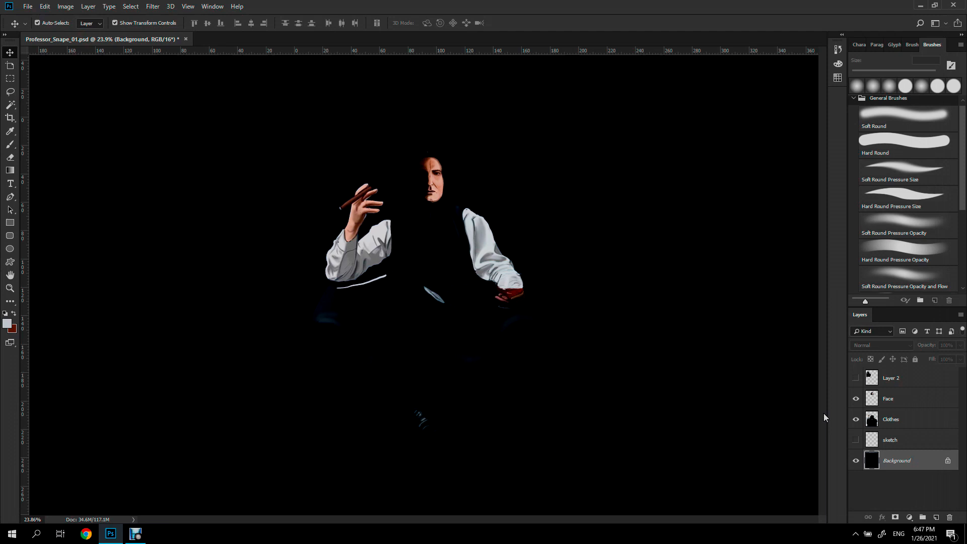
pyautogui.scroll(2, 823, 413)
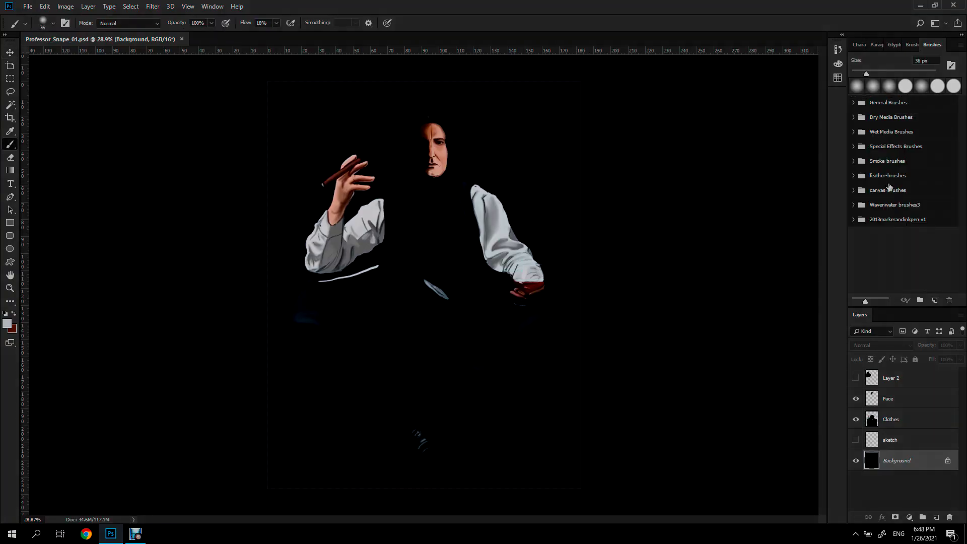
pyautogui.click(853, 102)
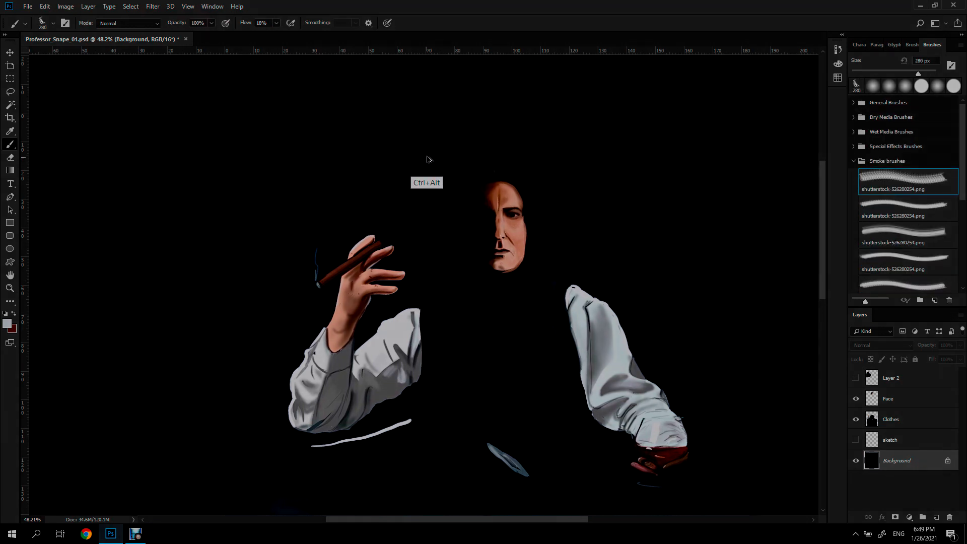
# Step: Paint a bluish smoke wisp above the cigar toward the upper left, then switch to larger smoke brushes
pyautogui.moveTo(287, 161); pyautogui.dragTo(322, 151)
pyautogui.press('.')
pyautogui.press('.')
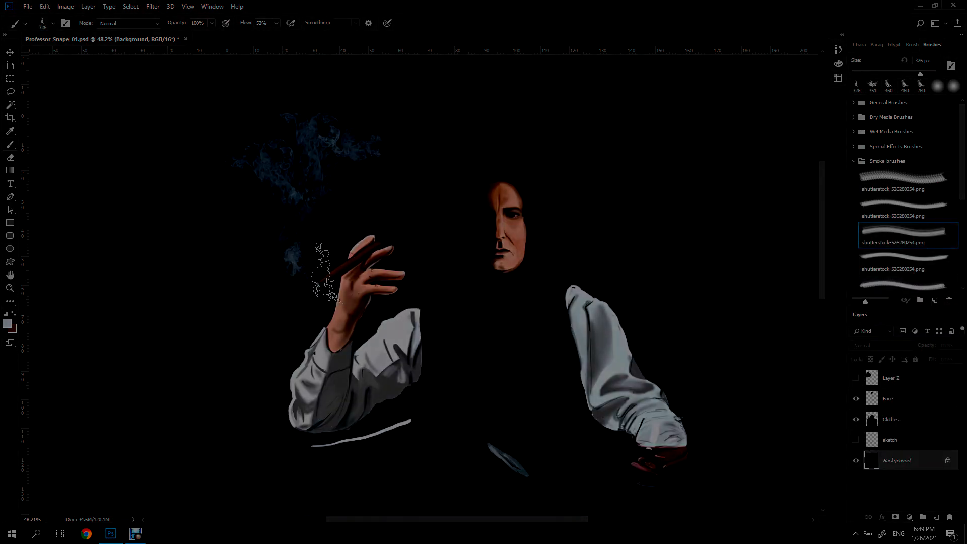
pyautogui.press('.')
pyautogui.press('.')
pyautogui.press('.')
pyautogui.press('.')
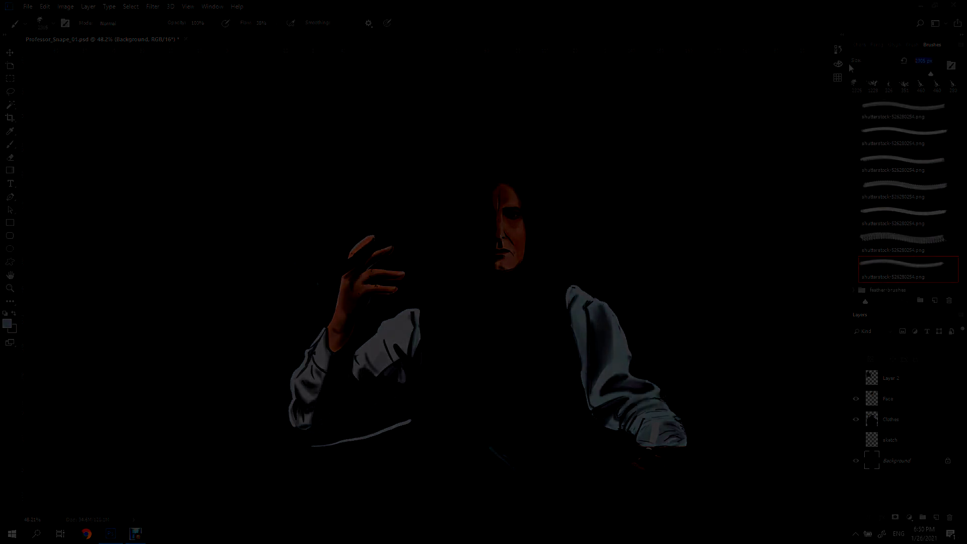